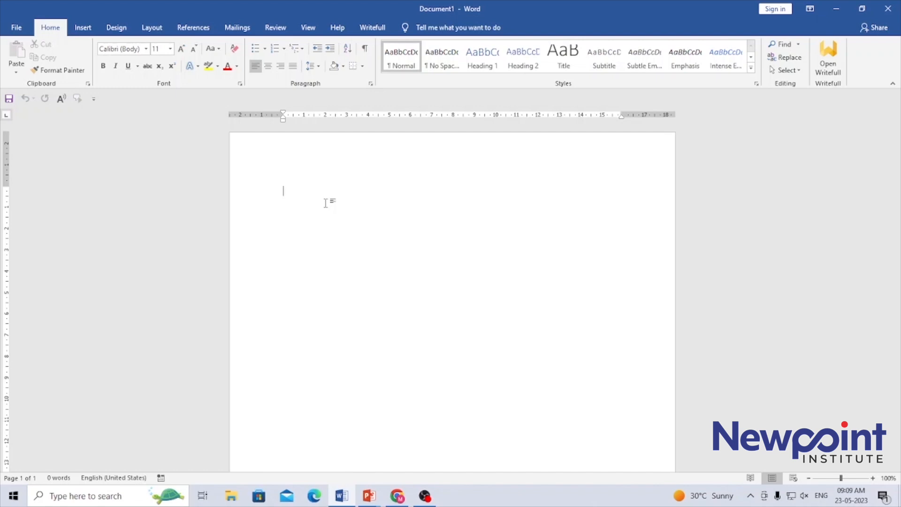
Generate four sample paragraphs of four sentences each in the blank document with the function =rand(4,4)
type("=")
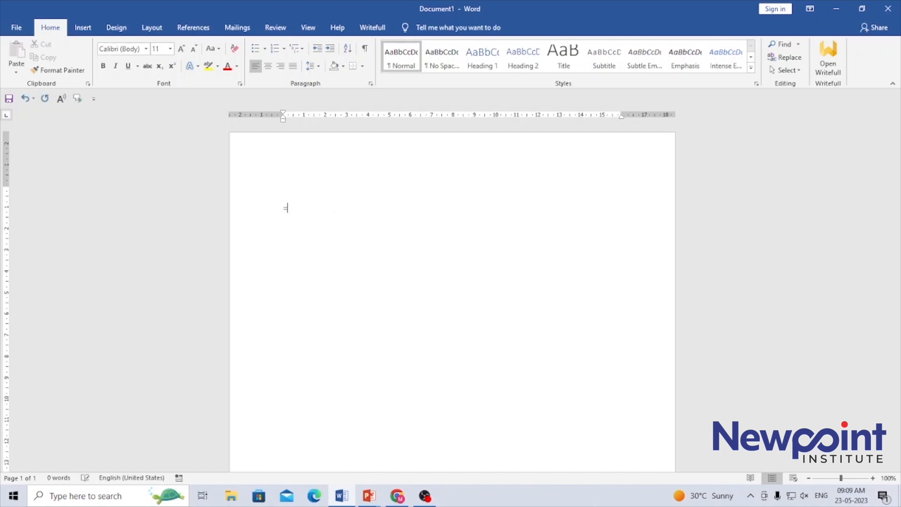
type("rand()")
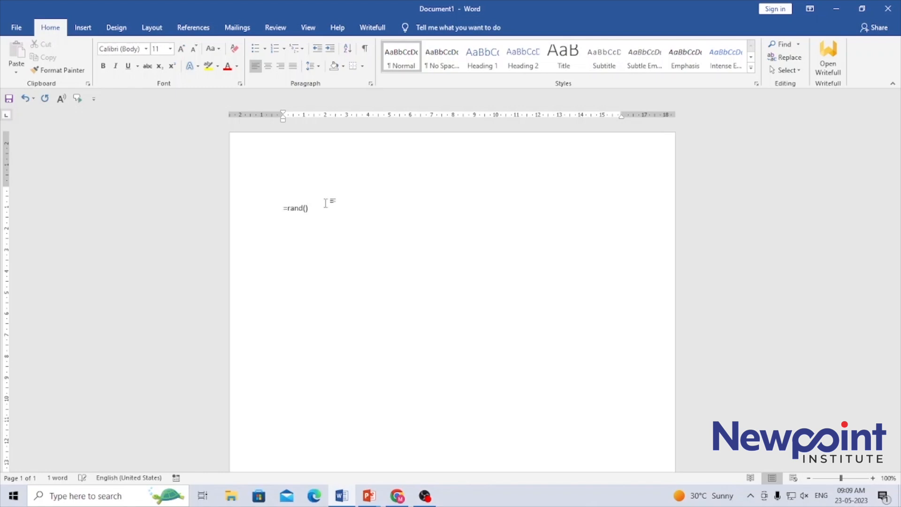
key("Left")
type("4,4")
key("Return")
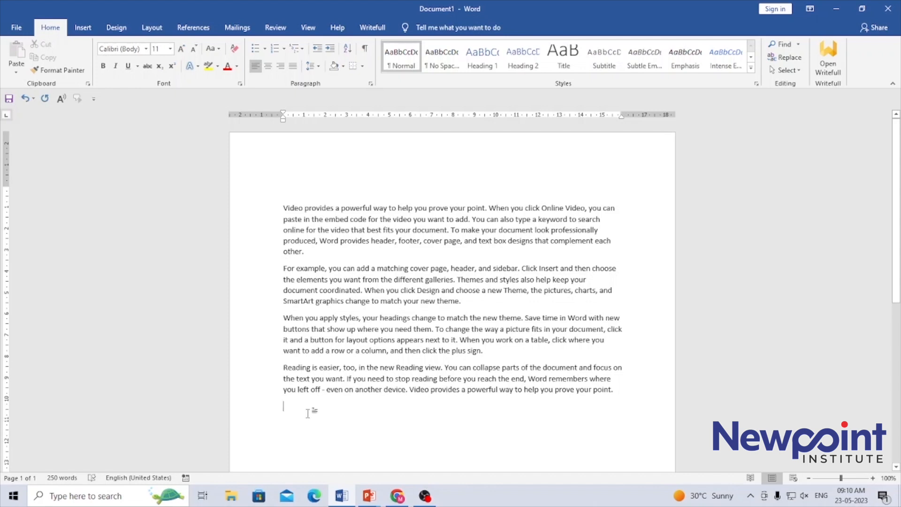
Add the line "Good morning" below the last sample paragraph and select its word "Good"
type("good ")
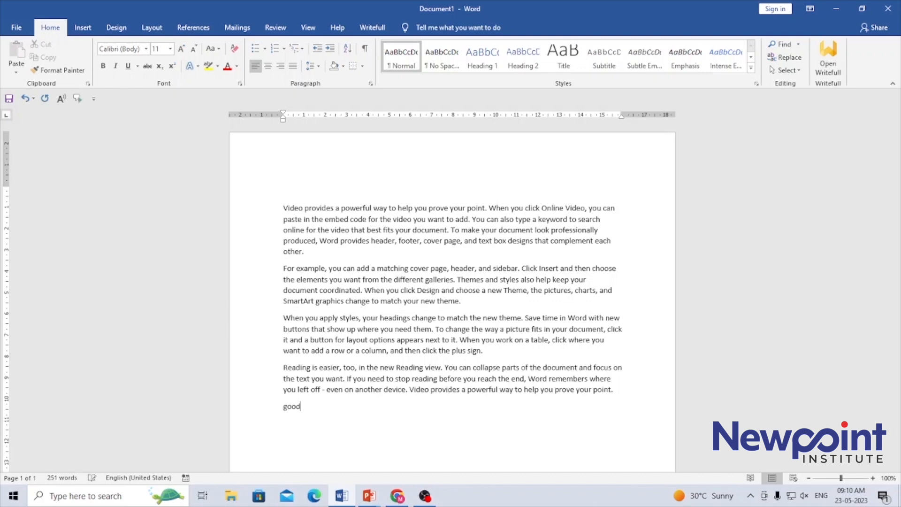
type("morning")
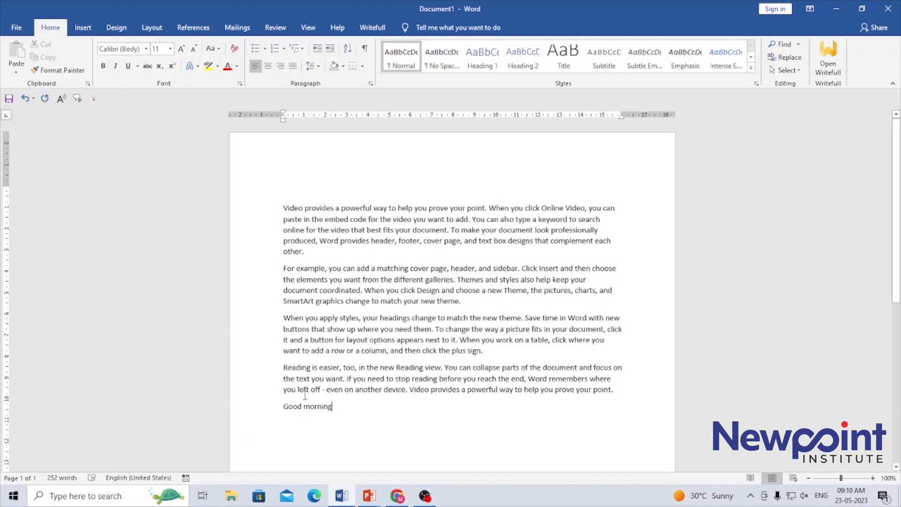
double_click(289, 406)
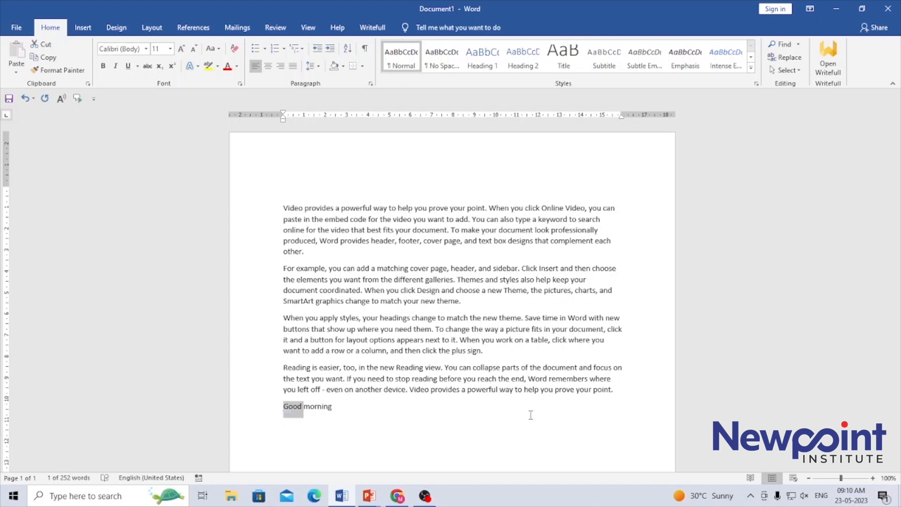
key("Right")
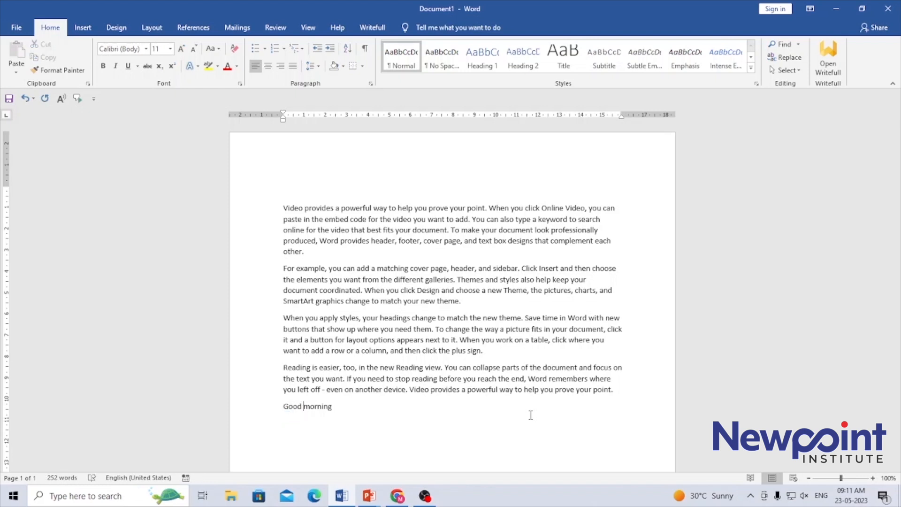
key("Left")
key("Right")
key("Right")
key("Right")
key("Right")
key("Right")
key("Right")
key("Return")
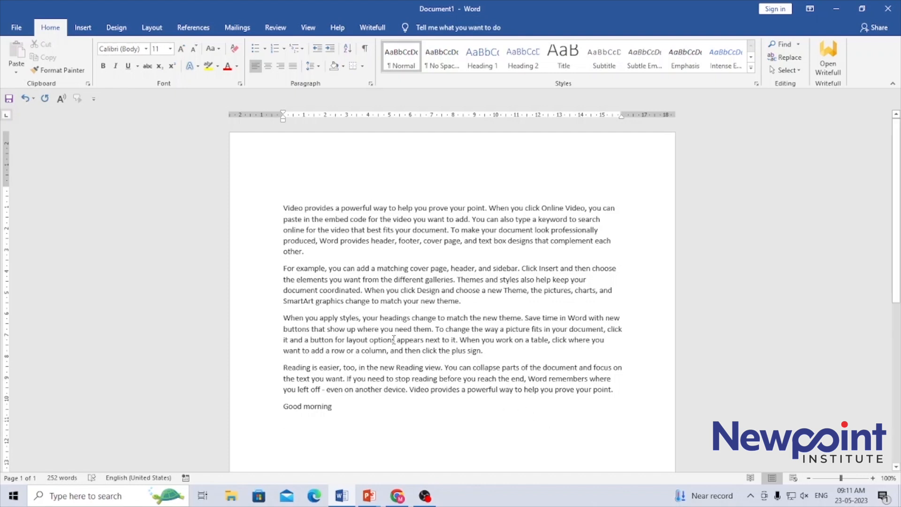
key("shift+Up")
left_click(350, 407)
Start a justified blank line below "Good morning" and try the hanging and left indent markers on the ruler
key("Return")
key("ctrl+j")
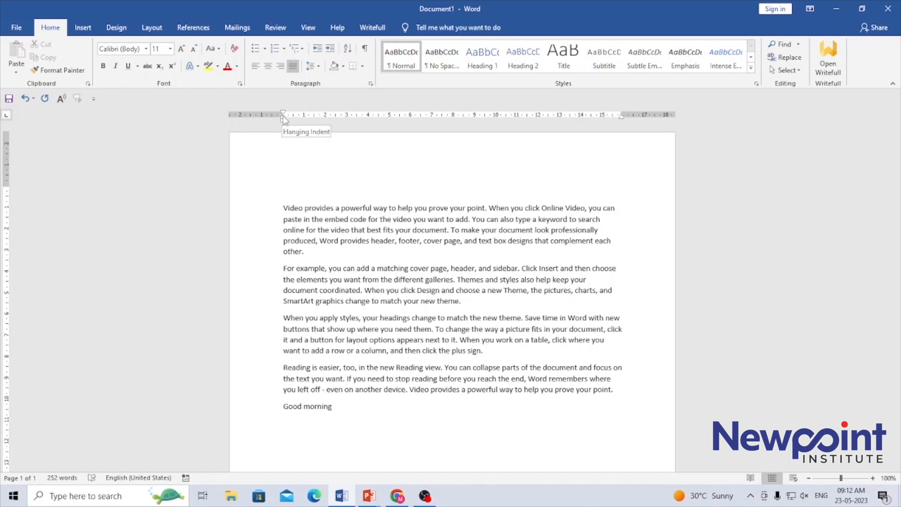
left_click_drag(283, 119, 284, 119)
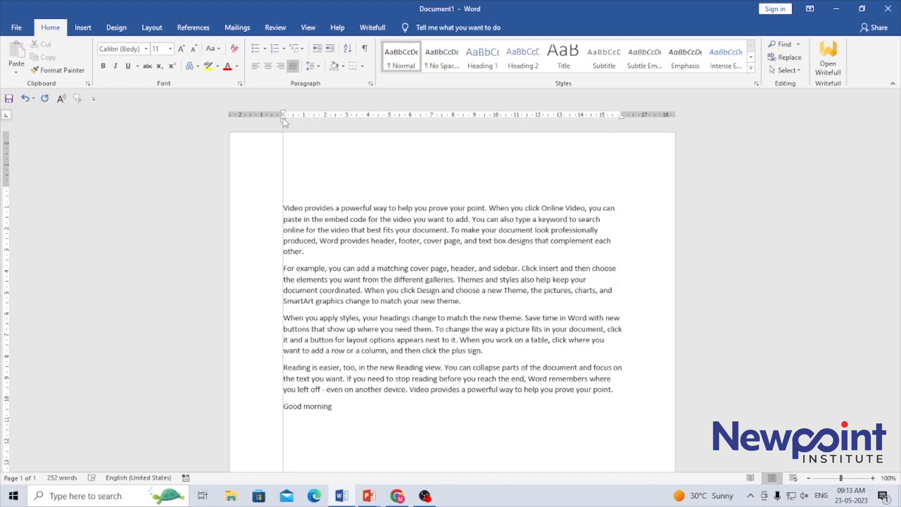
left_click_drag(285, 122, 284, 123)
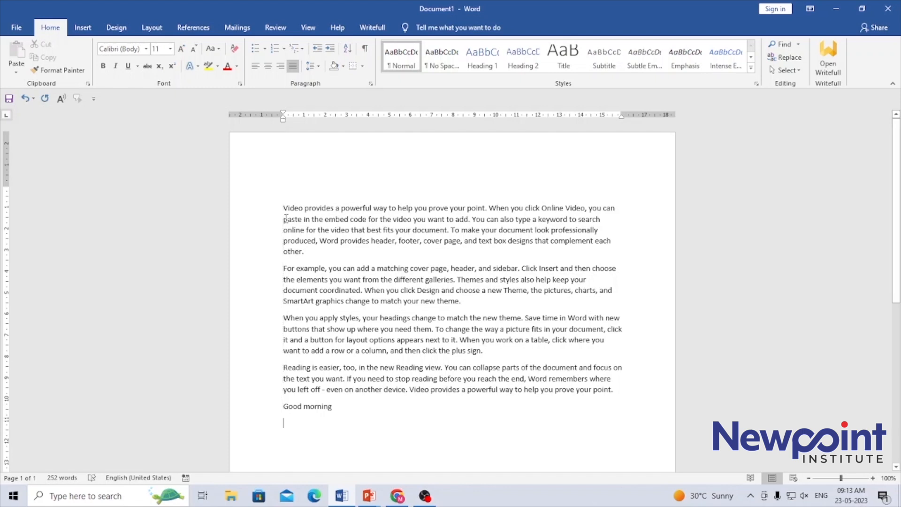
left_click(303, 422)
left_click(336, 408)
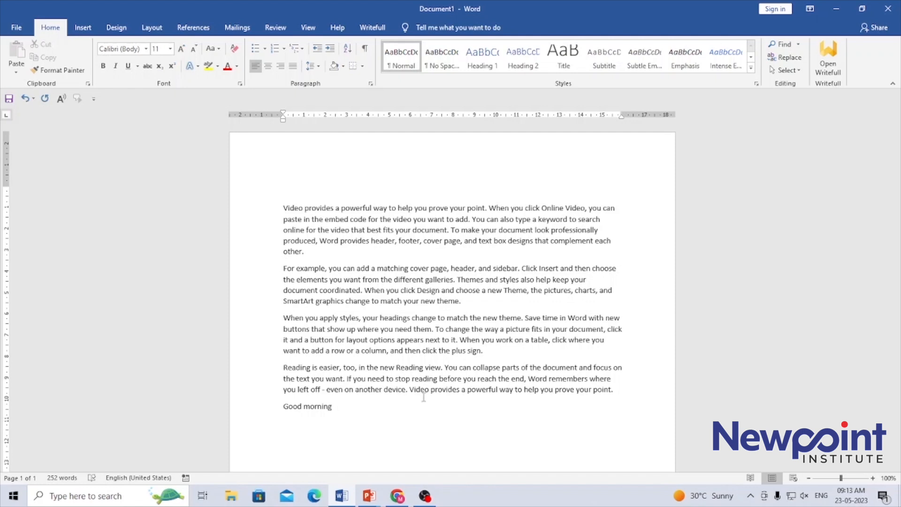
Justify "Good morning" and enter the letters A to f separated by tabs on a new line below it
key("ctrl+j")
key("Return")
type("ab")
key("Tab")
type("c")
key("Tab")
type("d")
key("Tab")
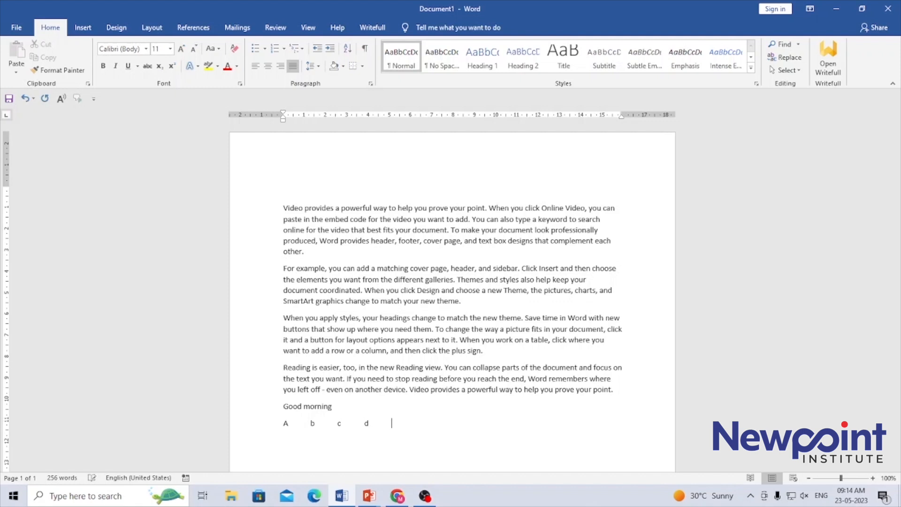
type("e")
key("Tab")
type("f")
Delete the row of tab-separated letters below "Good morning"
key("BackSpace")
key("BackSpace")
key("BackSpace")
key("BackSpace")
key("BackSpace")
key("BackSpace")
key("BackSpace")
key("BackSpace")
key("BackSpace")
key("BackSpace")
key("BackSpace")
key("BackSpace")
key("BackSpace")
key("BackSpace")
key("BackSpace")
Enter the letters A, B, C and D separated by spaces as a row and start a new line
type("ingA")
key("BackSpace")
type("A B   C   E")
key("BackSpace")
type("D")
key("Return")
Enter a second row of letters ending in D separated by tabs, and try deleting within its gaps
type("A")
key("BackSpace")
key("Tab")
type("b")
key("Tab")
key("BackSpace")
key("BackSpace")
type("B")
key("Tab")
type("C\tD")
left_click(338, 440)
key("BackSpace")
key("Right")
key("Right")
key("Right")
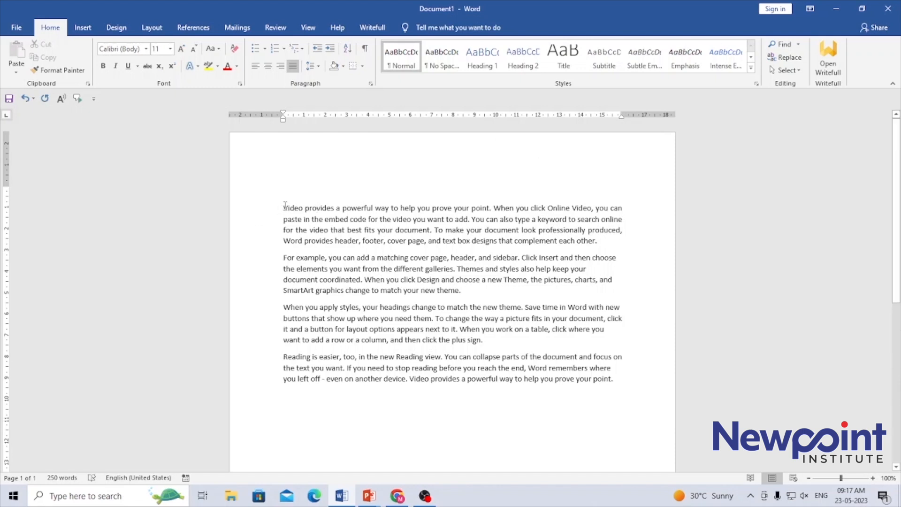
Select the first paragraph and browse the available fonts for it, from the theme fonts through the Bahnschrift and Bodoni families
left_click_drag(285, 206, 607, 245)
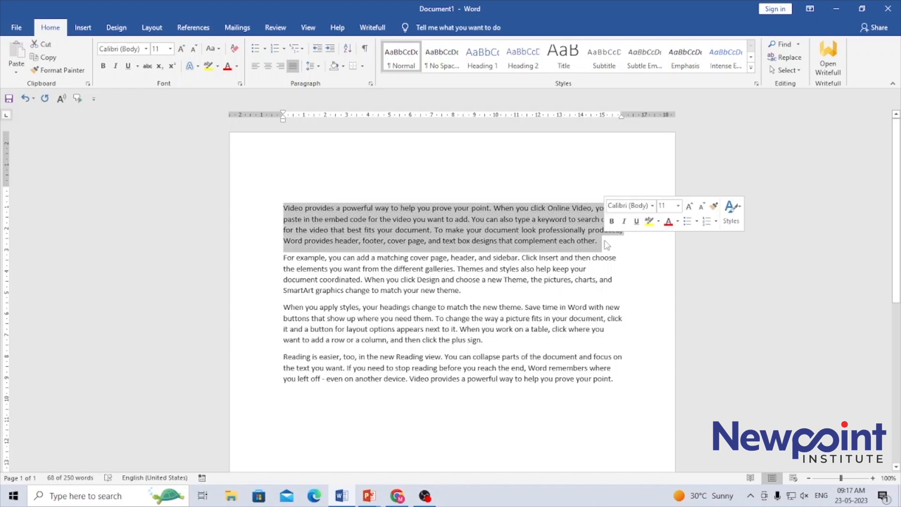
left_click(147, 49)
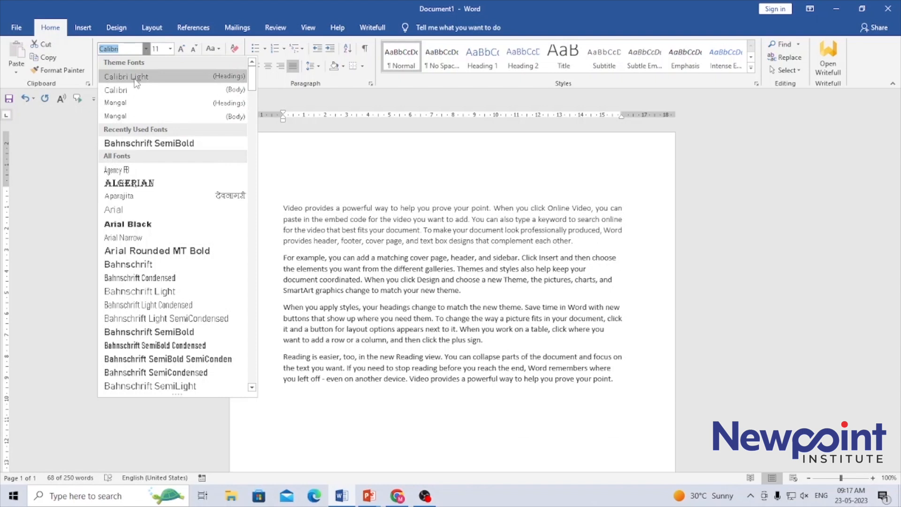
left_click(147, 49)
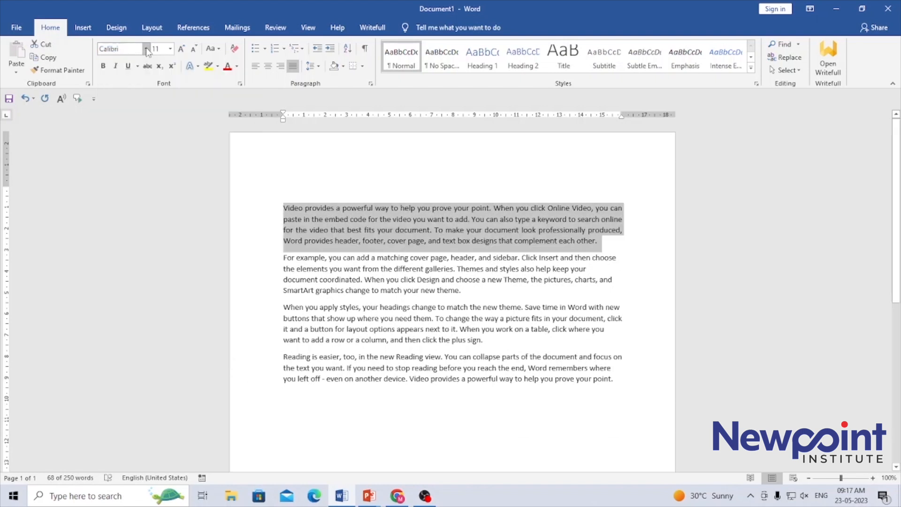
left_click(147, 49)
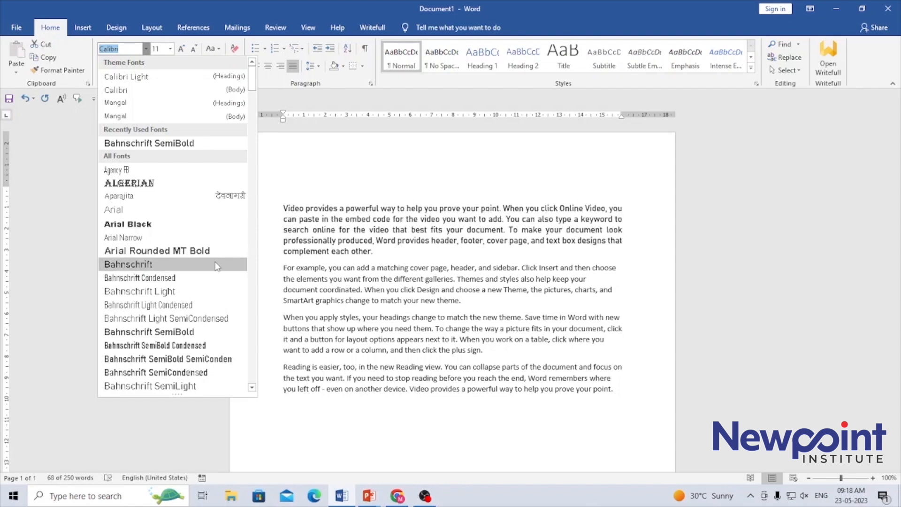
left_click(252, 388)
left_click(253, 387)
left_click(253, 387)
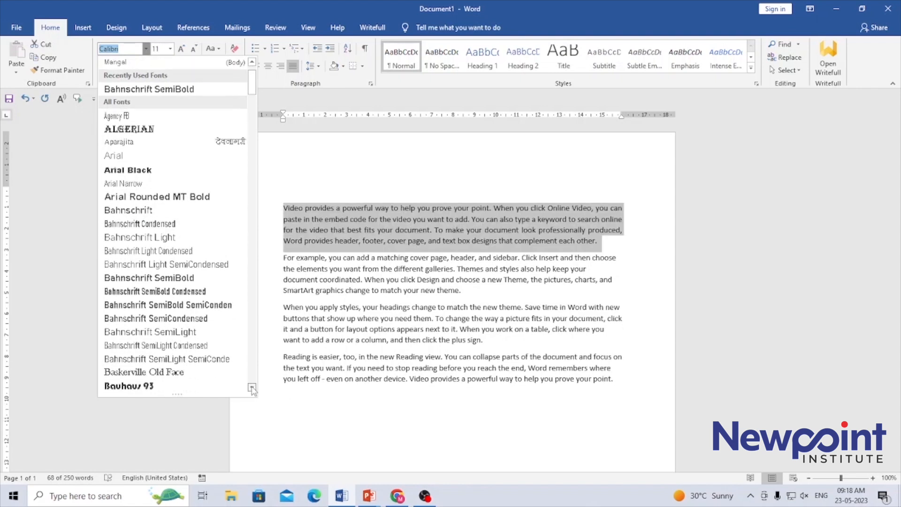
left_click(252, 388)
left_click(252, 387)
left_click(252, 388)
left_click(252, 388)
left_click(252, 387)
left_click(252, 387)
left_click(252, 387)
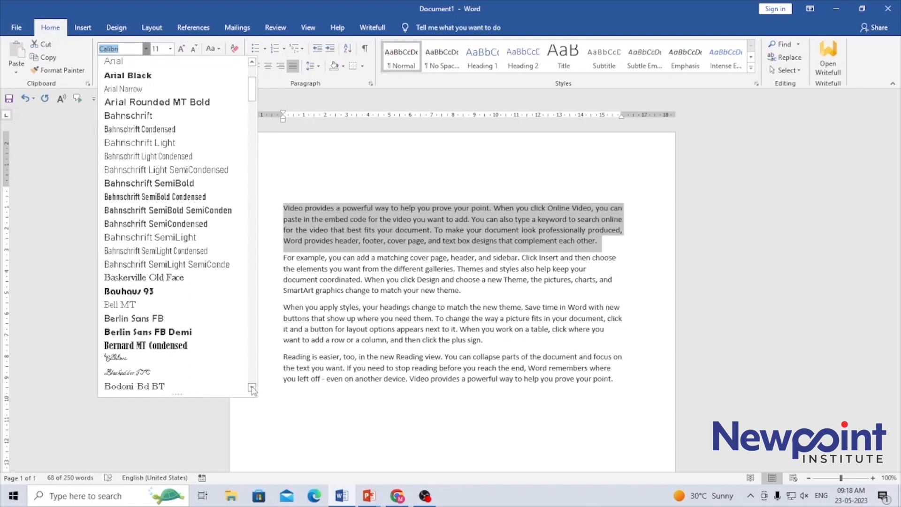
left_click(252, 388)
left_click(253, 387)
left_click(252, 388)
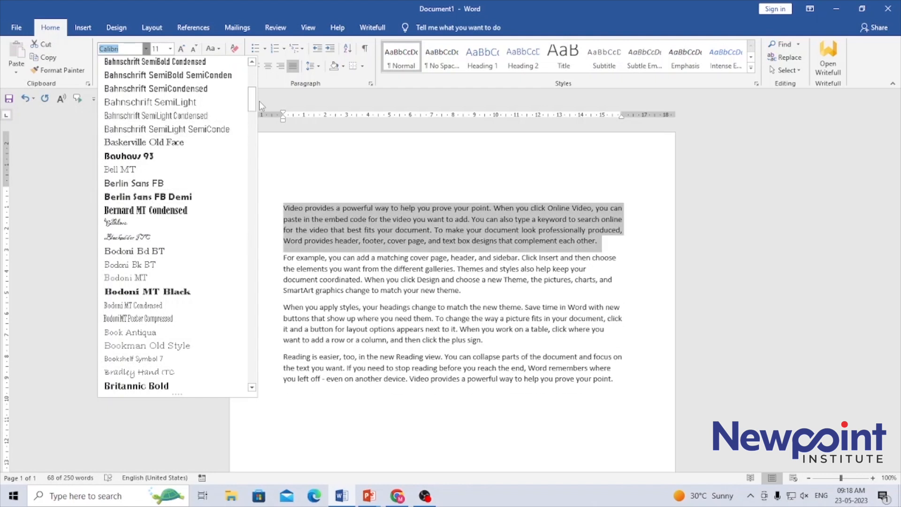
Preview fonts such as Mangal, Felix Titling and Freestyle Script on the first paragraph without applying any
left_click_drag(253, 109, 253, 87)
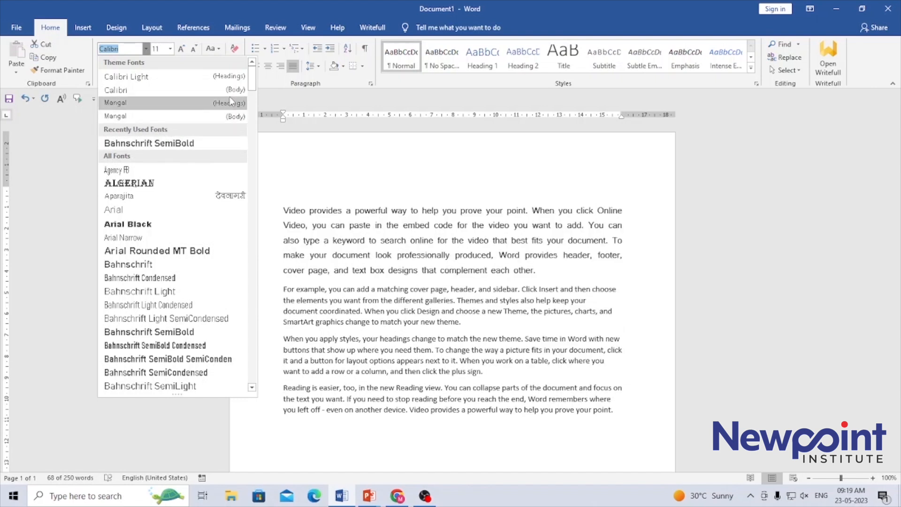
left_click_drag(252, 84, 251, 171)
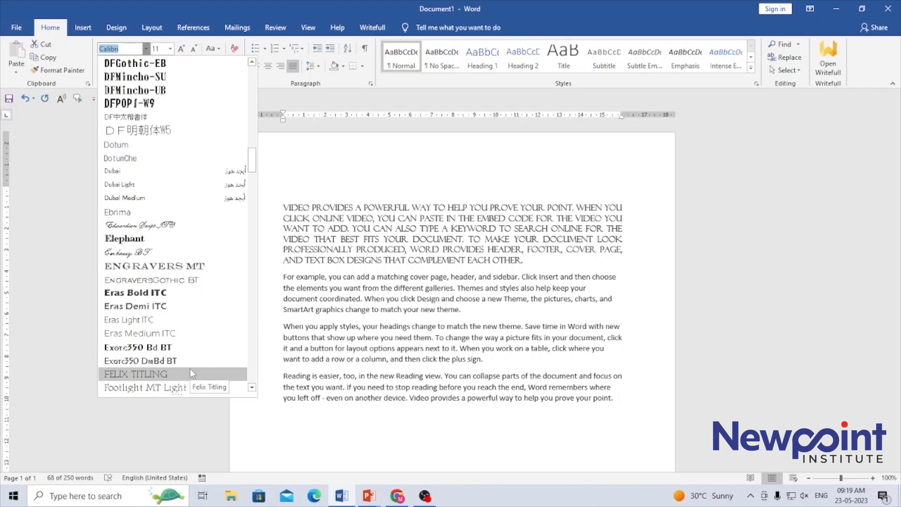
left_click(252, 388)
left_click(252, 388)
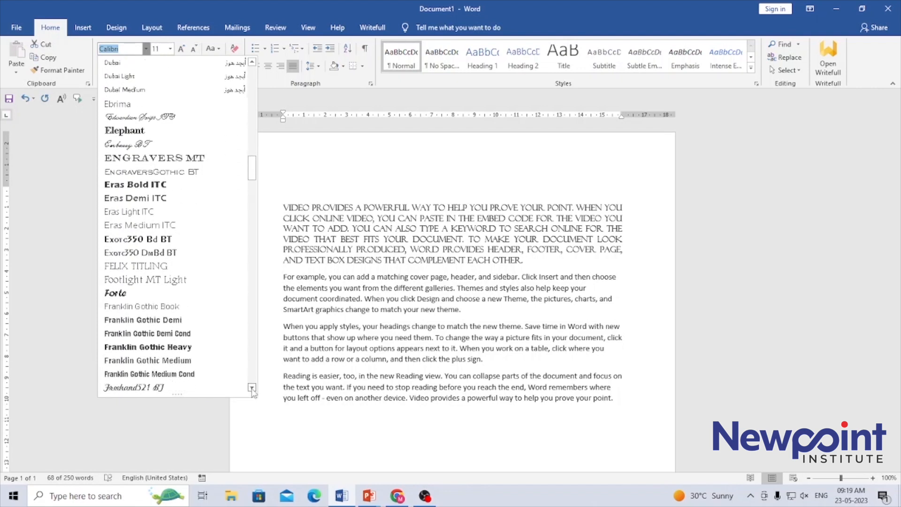
left_click(252, 388)
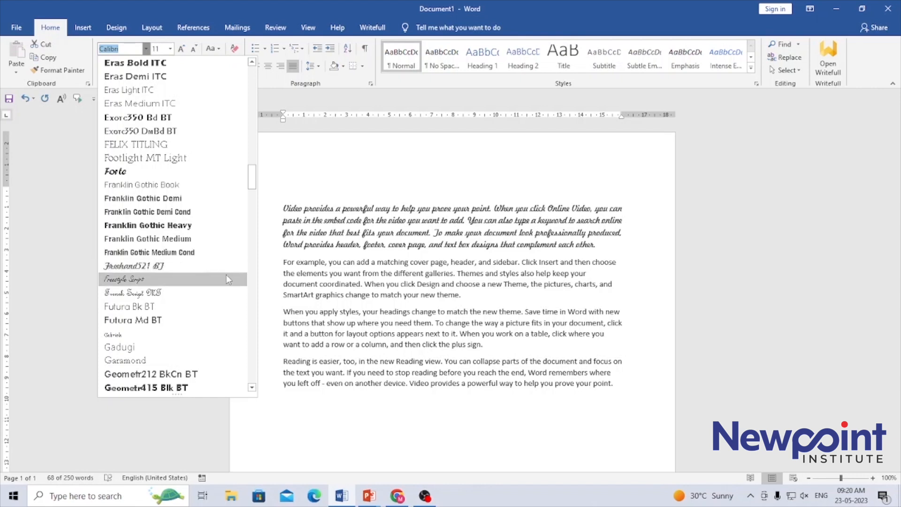
left_click_drag(254, 186, 258, 342)
left_click(258, 342)
left_click(257, 342)
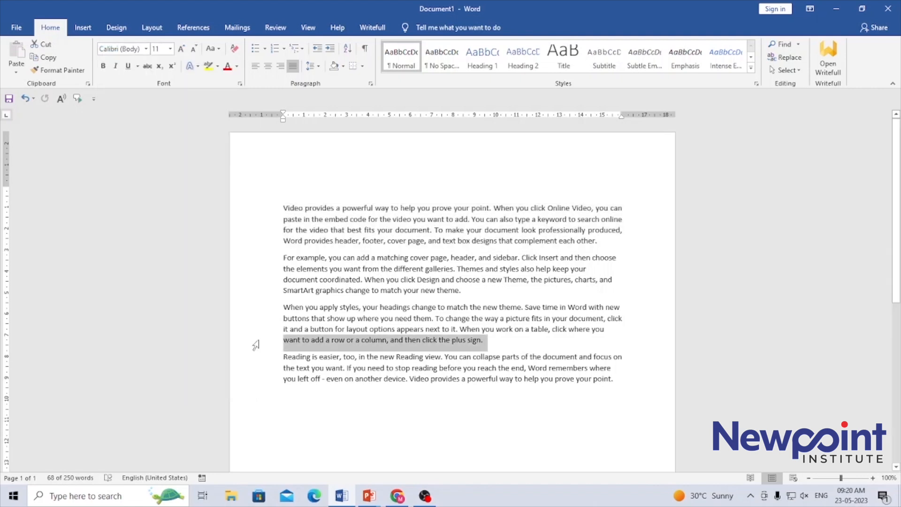
Reselect the first paragraph and preview symbol fonts such as Wingdings on it near the end of the font list
left_click(377, 230)
left_click_drag(283, 206, 600, 244)
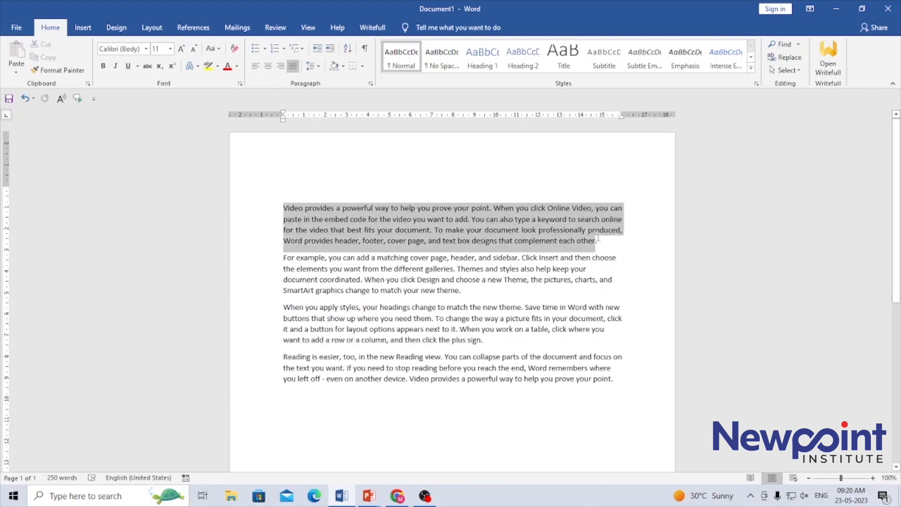
left_click(146, 48)
left_click_drag(254, 85, 258, 371)
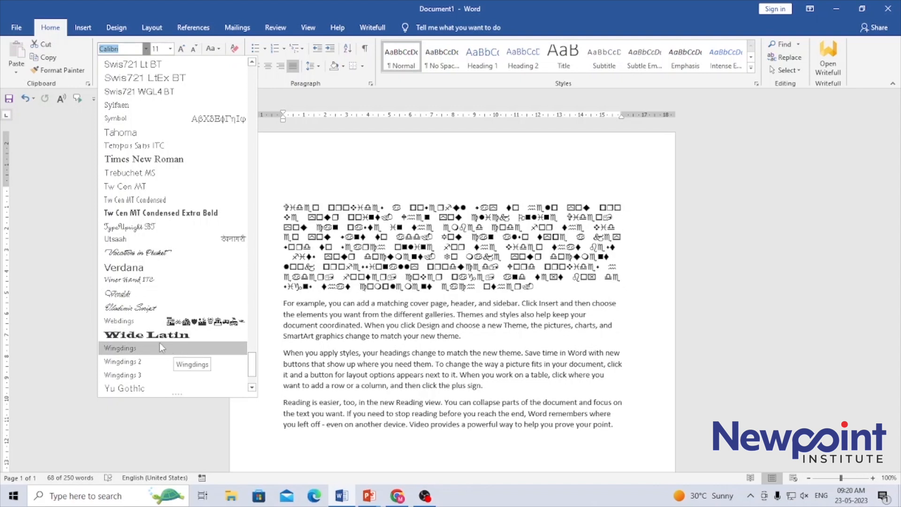
scroll(254, 368, "down", 2)
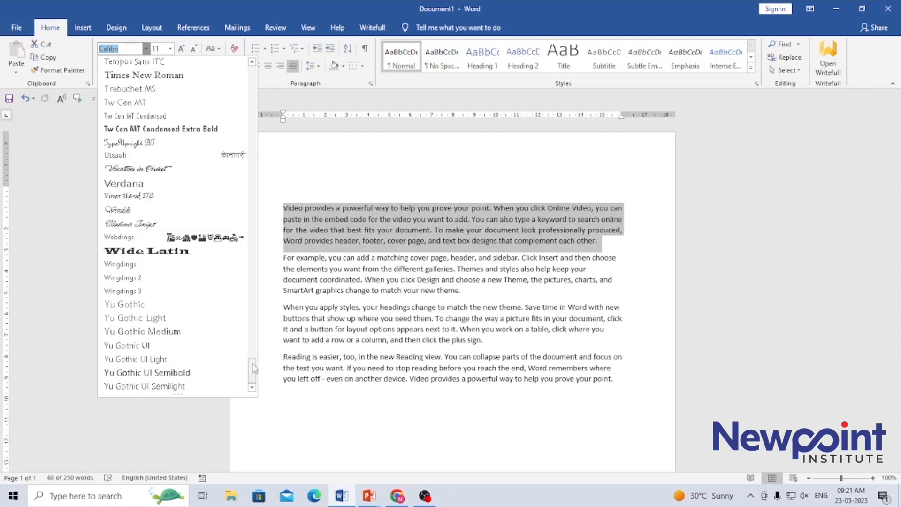
Preview Times New Roman, Tahoma, Script MT Bold and Arial Rounded MT Bold on the first paragraph
left_click_drag(252, 371, 252, 358)
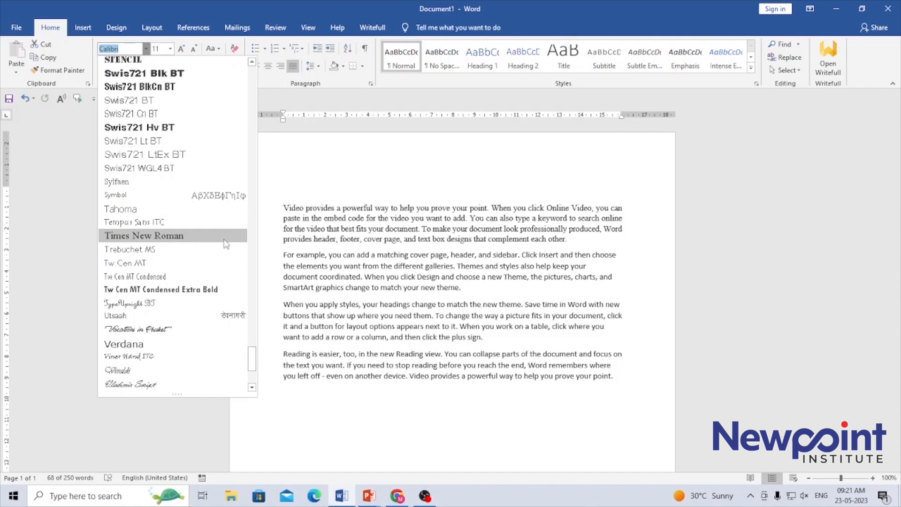
left_click_drag(252, 362, 253, 358)
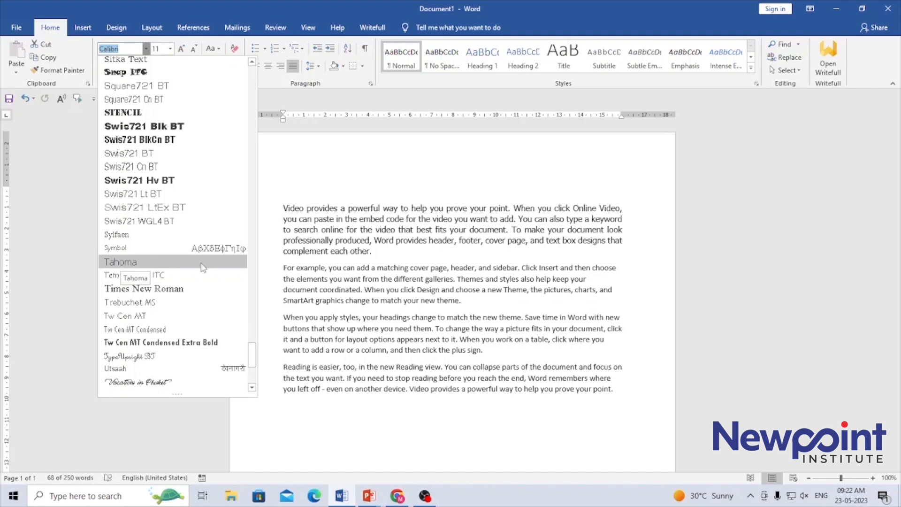
left_click_drag(252, 365, 253, 327)
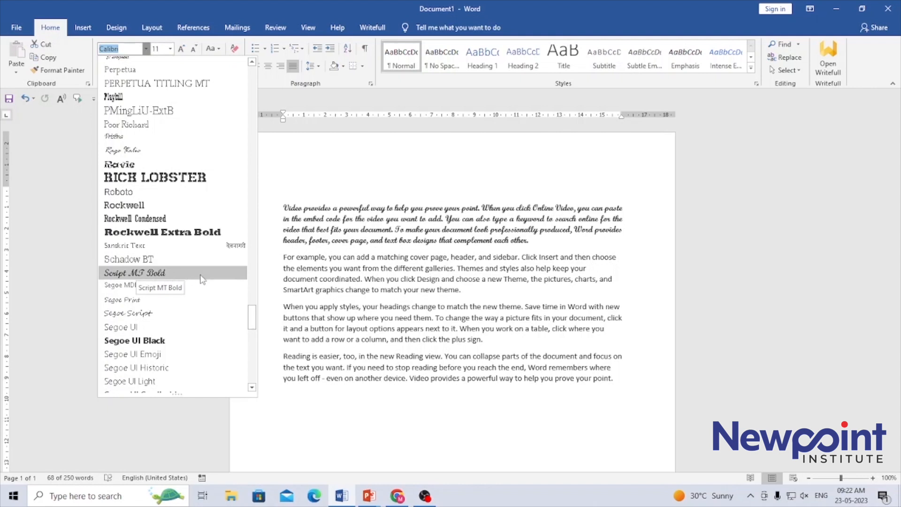
left_click_drag(252, 317, 254, 223)
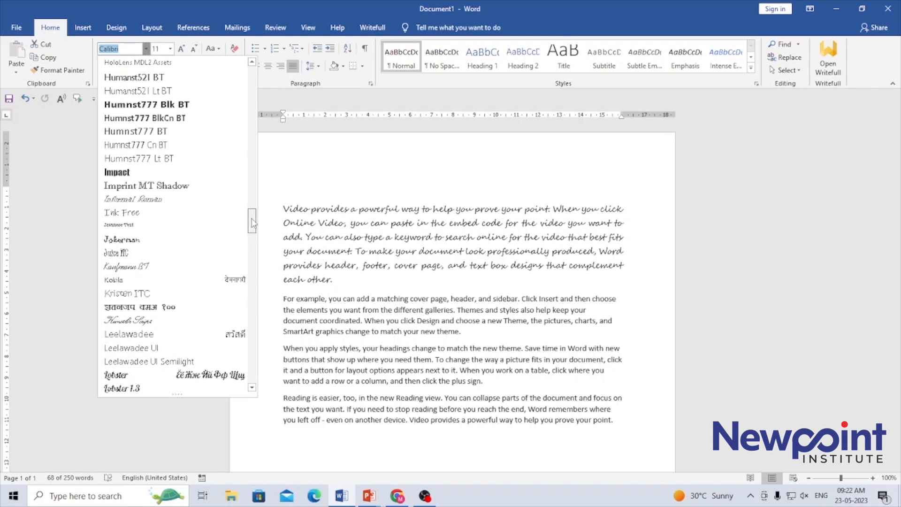
left_click_drag(253, 223, 254, 214)
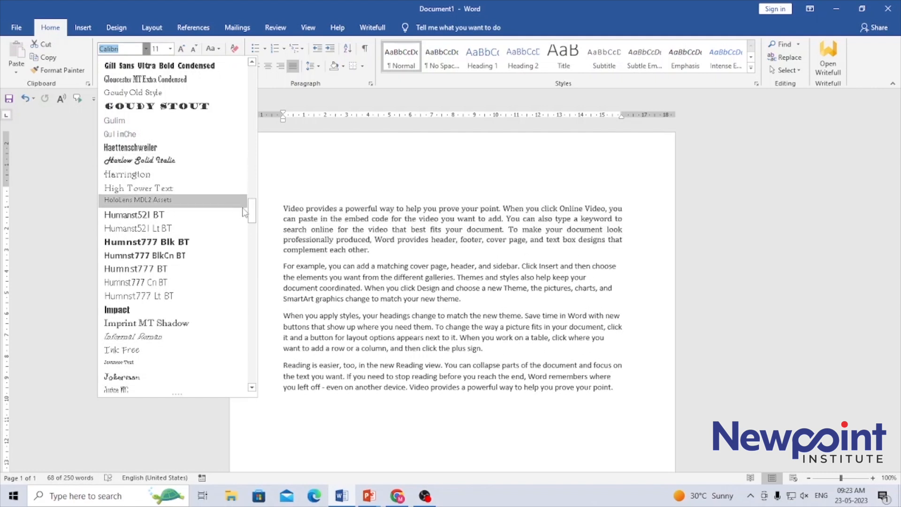
left_click_drag(252, 210, 261, 73)
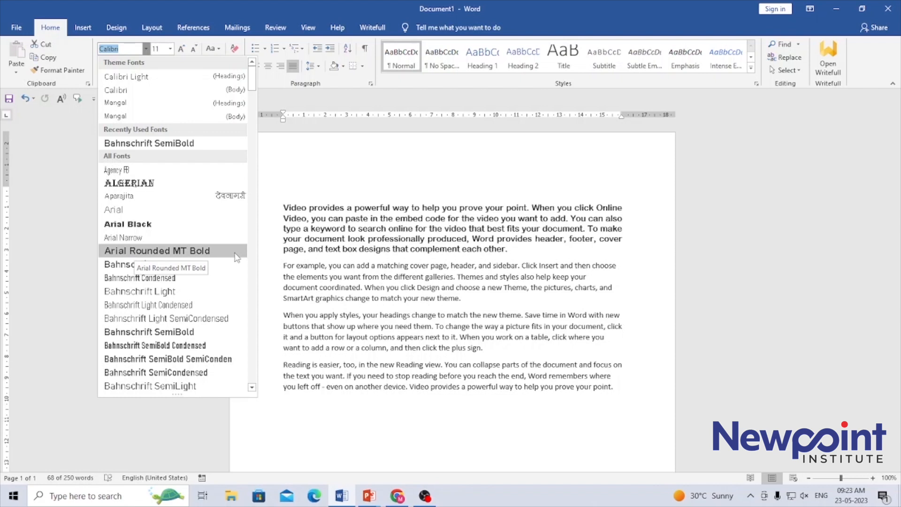
Preview fonts such as Bethlove and Castellar on the first paragraph and apply Algerian to it
key("Up")
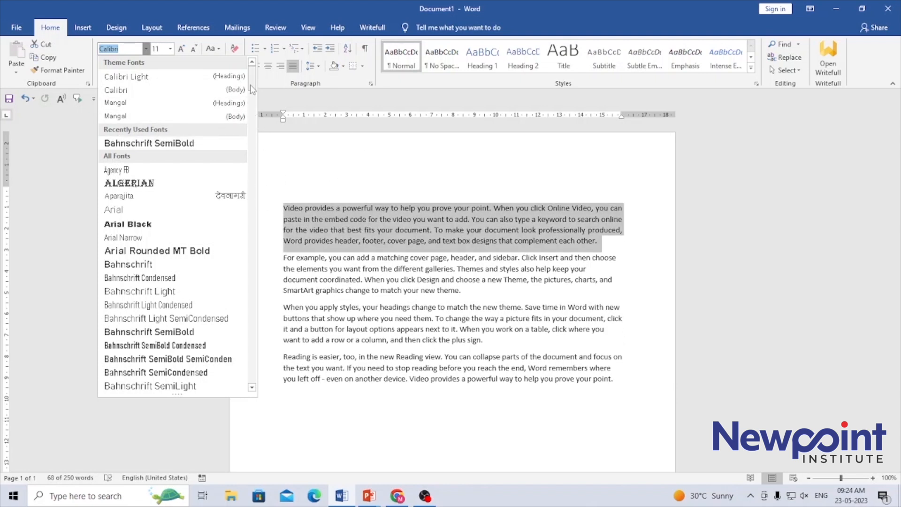
left_click_drag(253, 89, 251, 120)
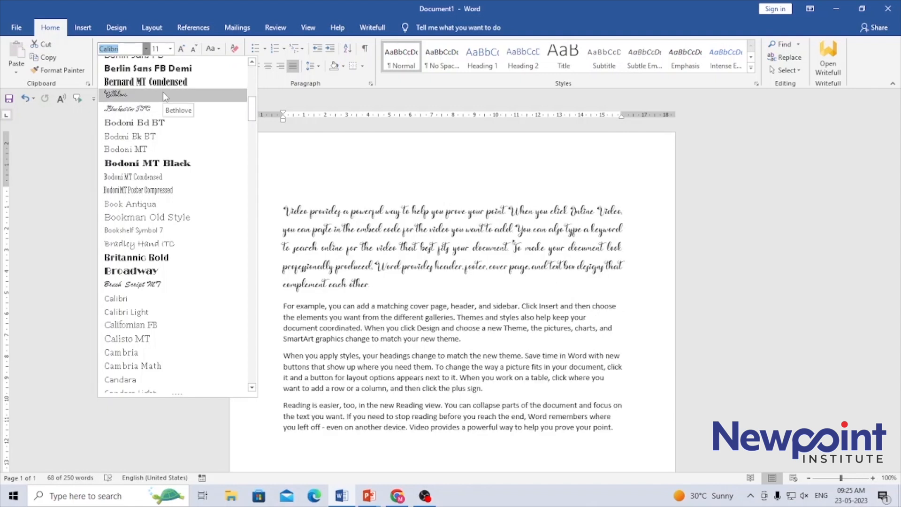
left_click_drag(250, 110, 250, 86)
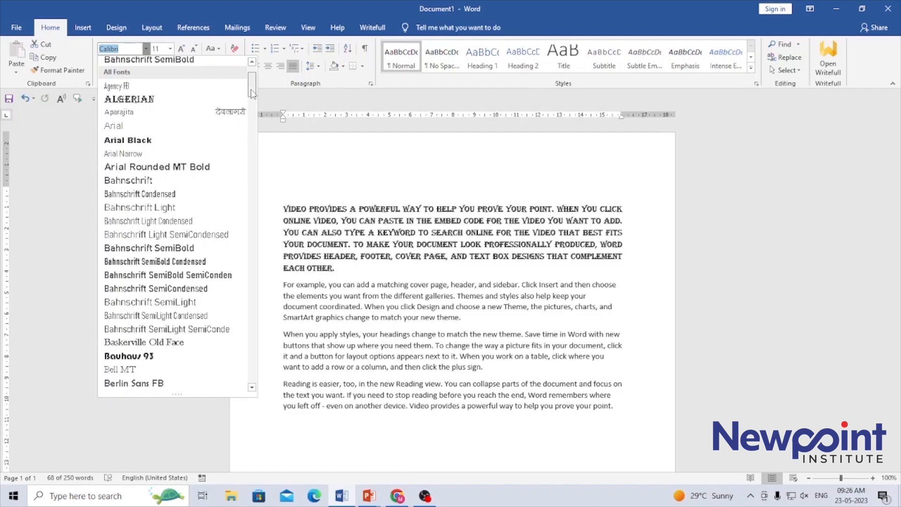
left_click_drag(252, 93, 253, 129)
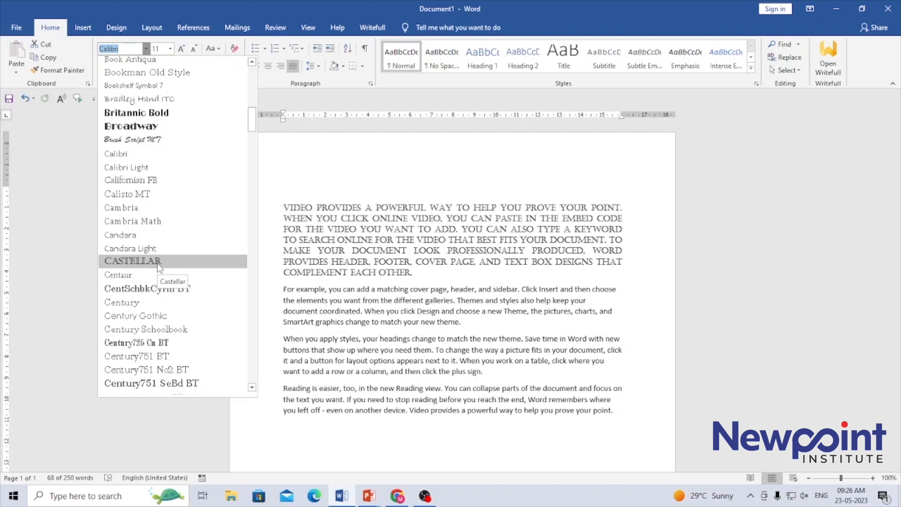
scroll(154, 131, "up", 10)
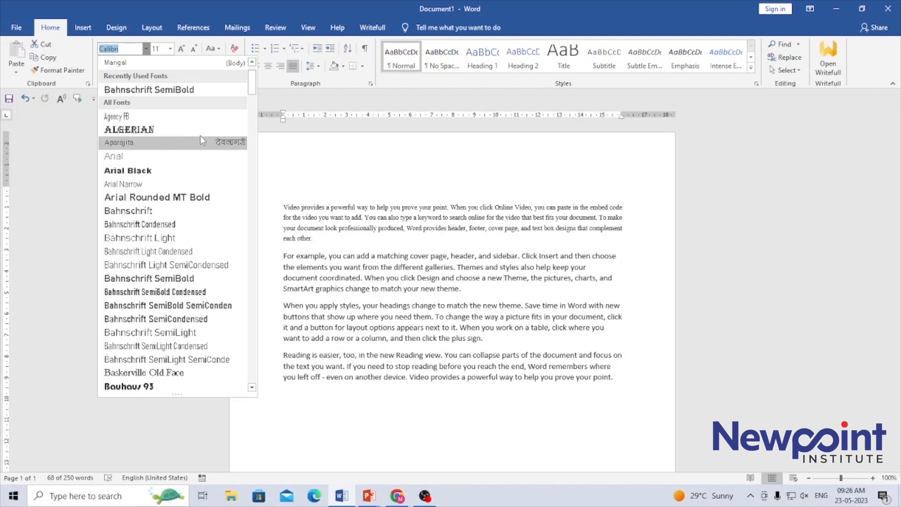
left_click(154, 130)
left_click(324, 264)
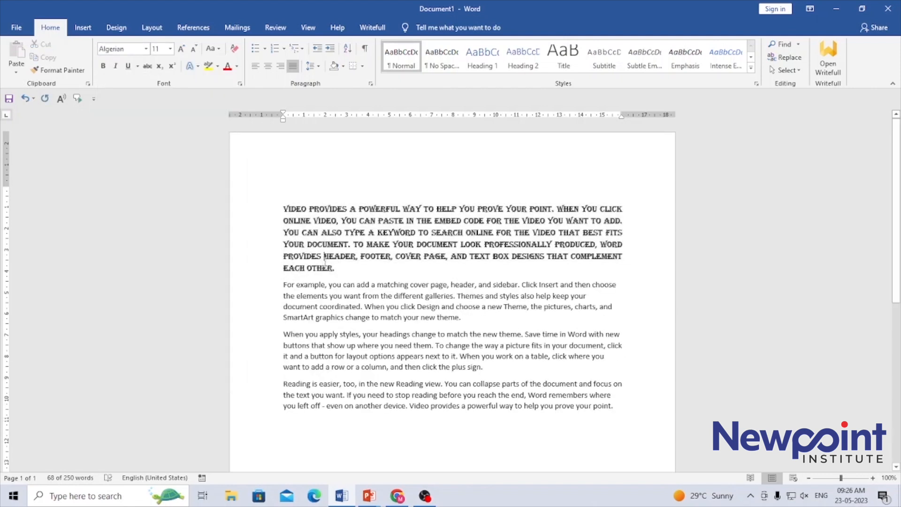
Split the first paragraph after "Video provides" and apply Bahnschrift SemiBold to the text following the break
left_click(349, 208)
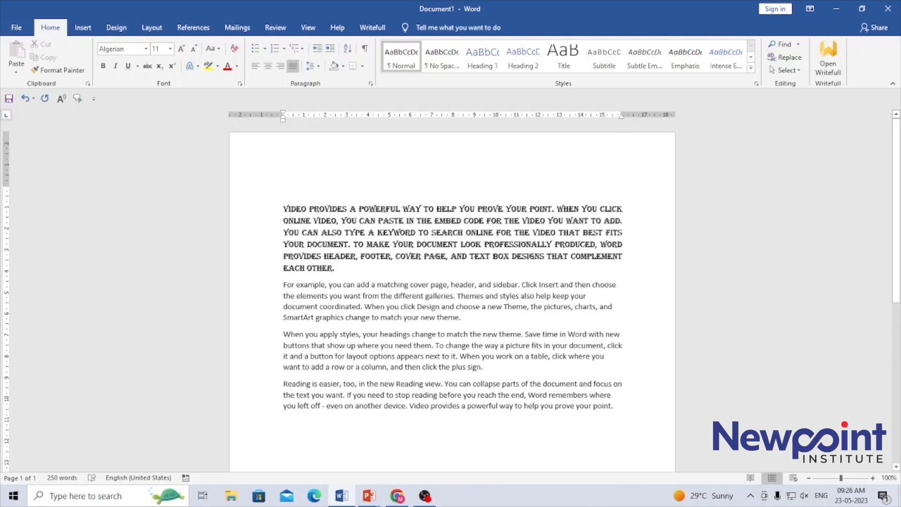
key("Return")
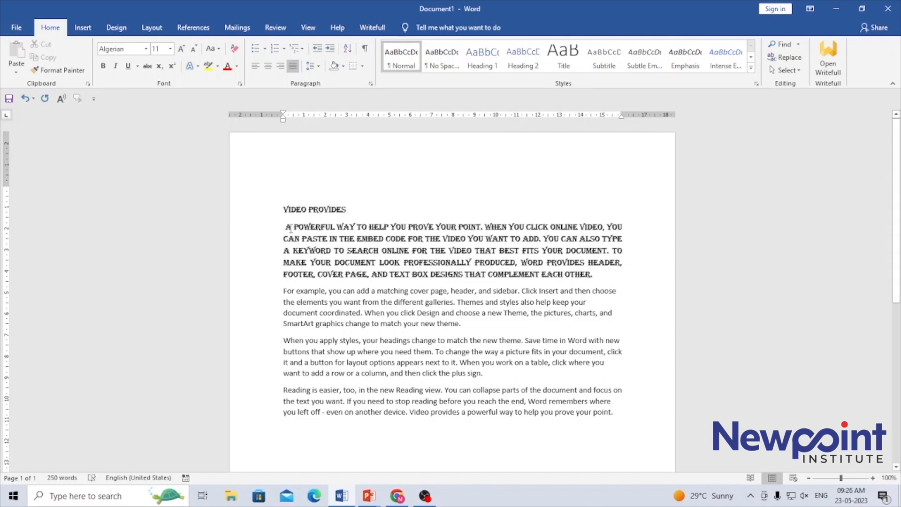
left_click_drag(285, 226, 595, 277)
left_click(146, 49)
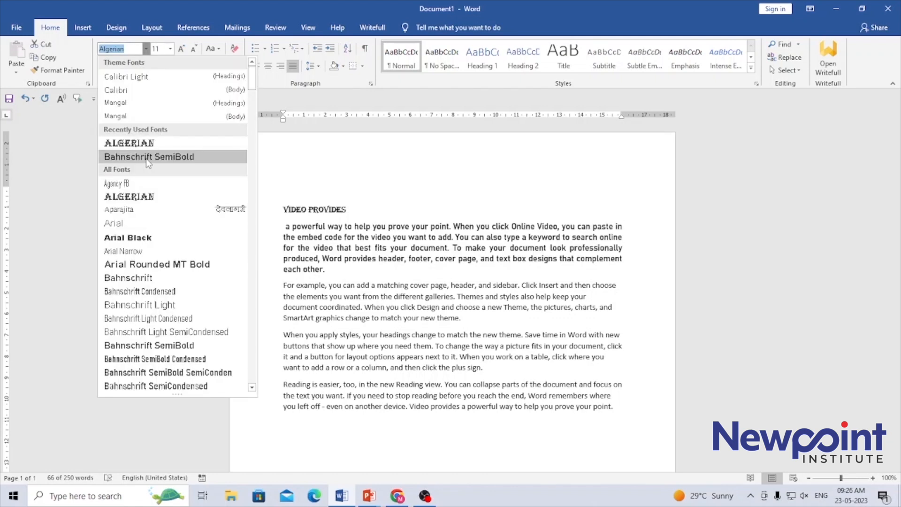
left_click(141, 153)
left_click(318, 193)
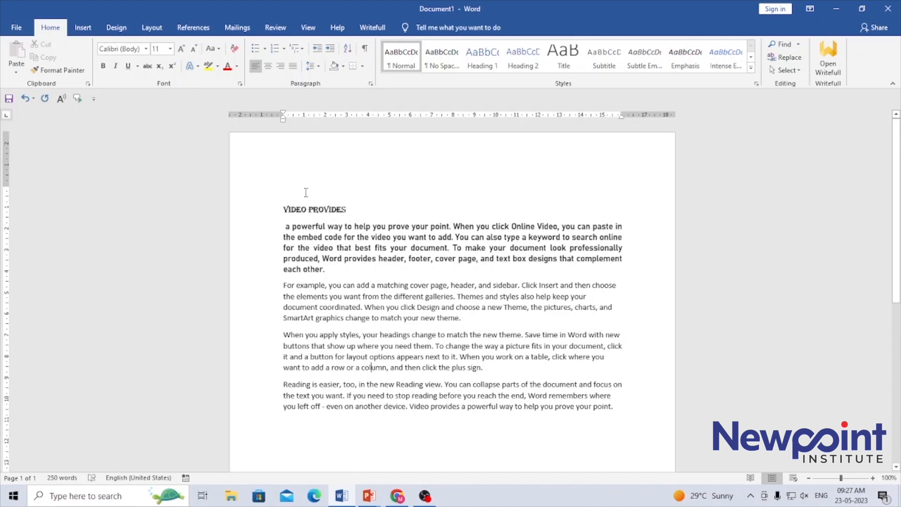
Undo the Bahnschrift SemiBold font, the paragraph split and the Algerian font on the first paragraph
left_click(284, 210)
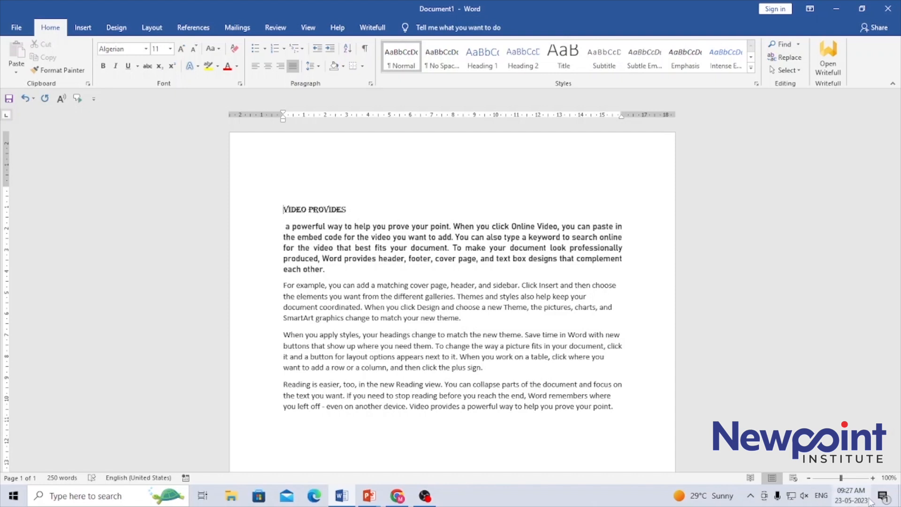
left_click(873, 481)
left_click(874, 481)
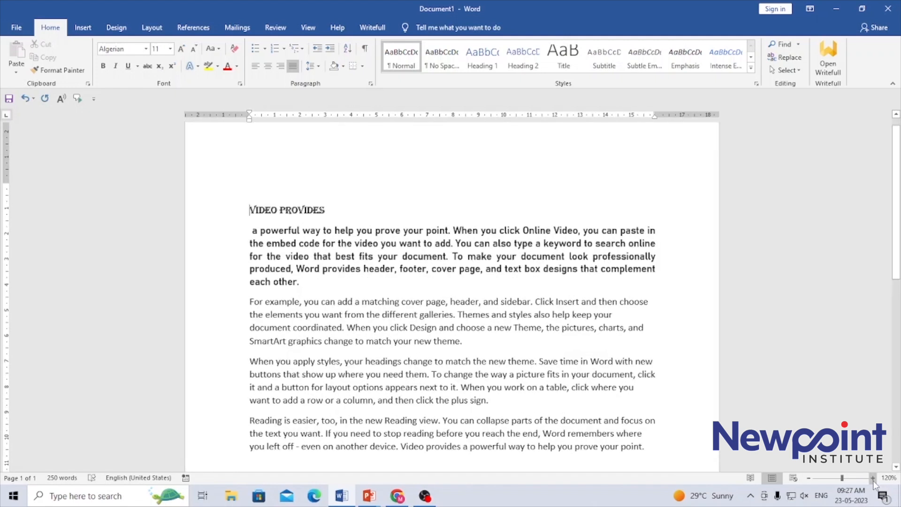
left_click(874, 481)
left_click(874, 481)
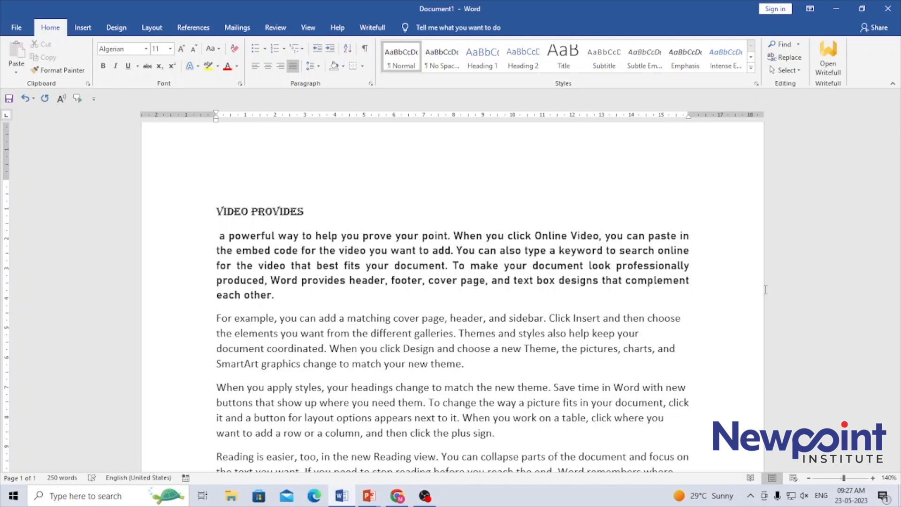
key("ctrl+z")
key("ctrl+z")
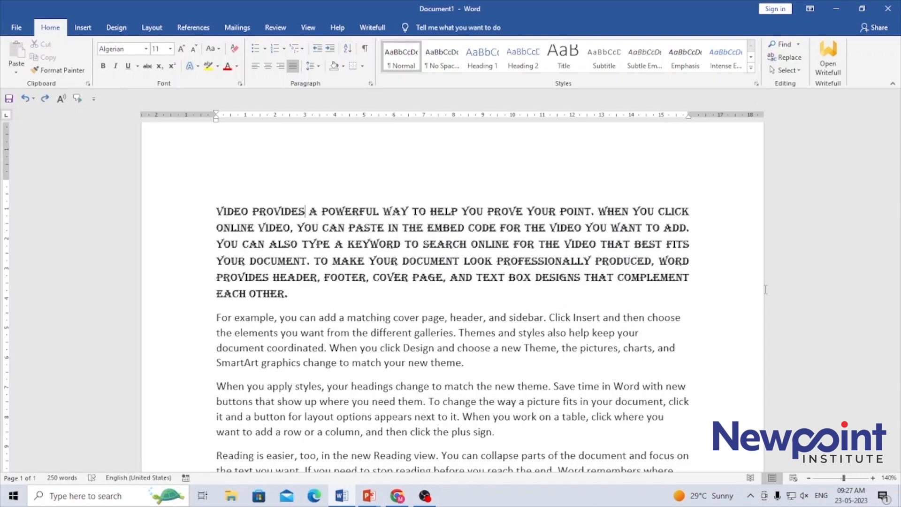
key("ctrl+z")
left_click(522, 338)
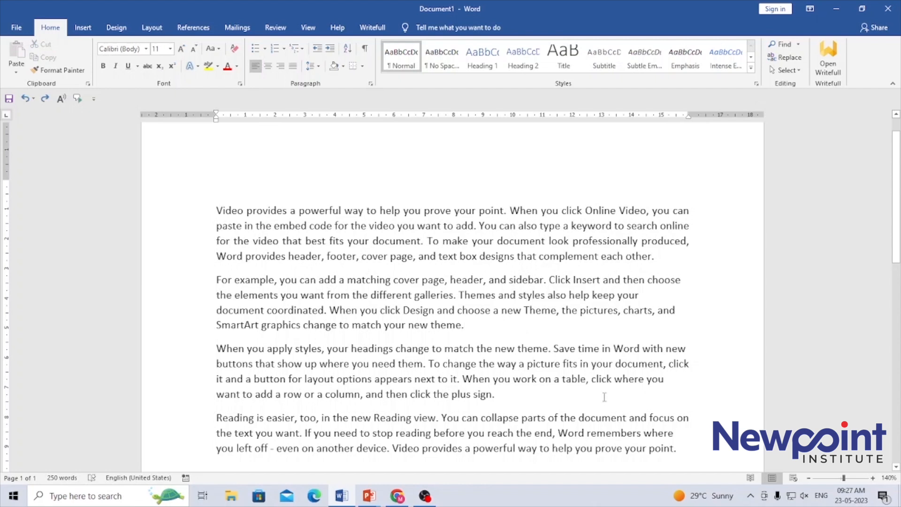
Add the centred title INTRODUCTION above the first paragraph, leaving one blank line below it
left_click(218, 210)
key("Return")
key("Return")
key("Up")
key("Up")
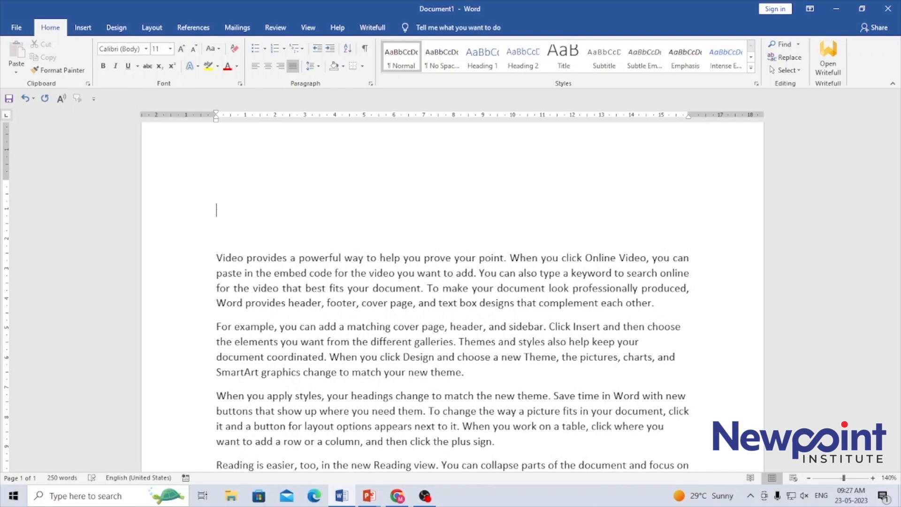
type("INTRODUCTION")
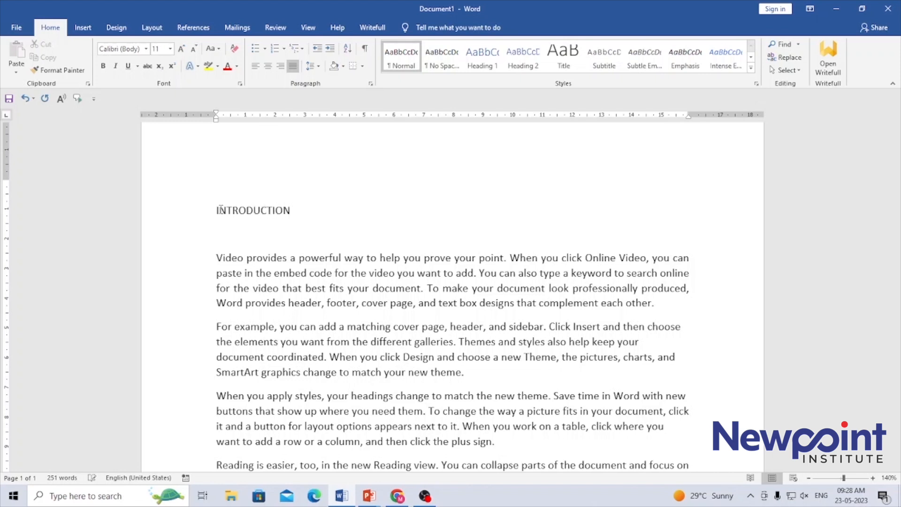
key("ctrl+e")
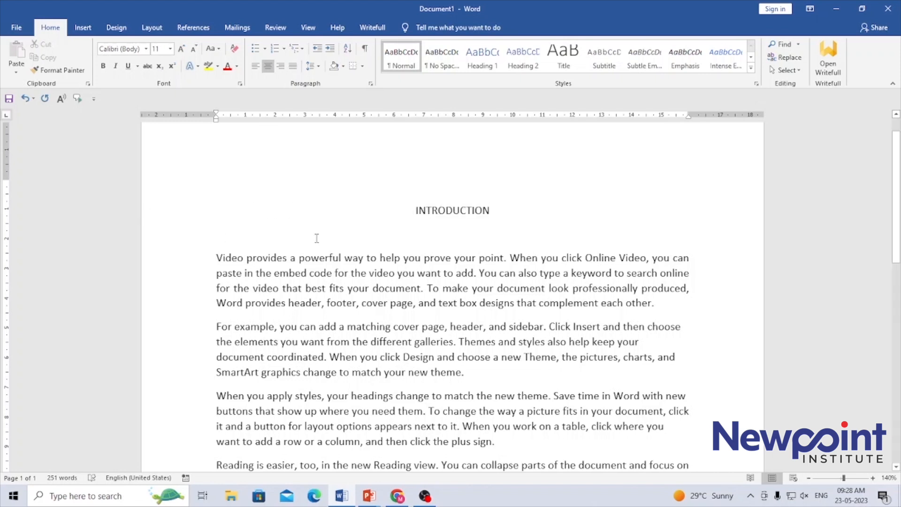
Make the INTRODUCTION title bold and set its font to Algerian
triple_click(441, 212)
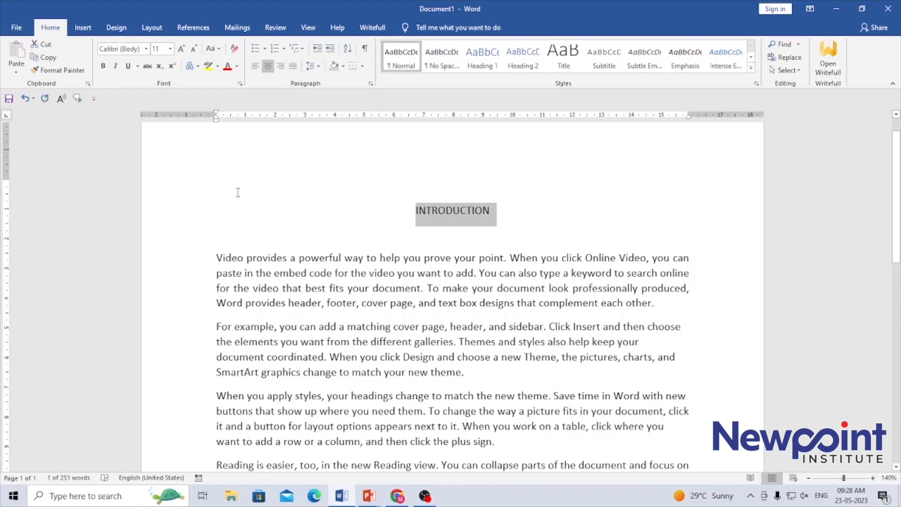
left_click(103, 66)
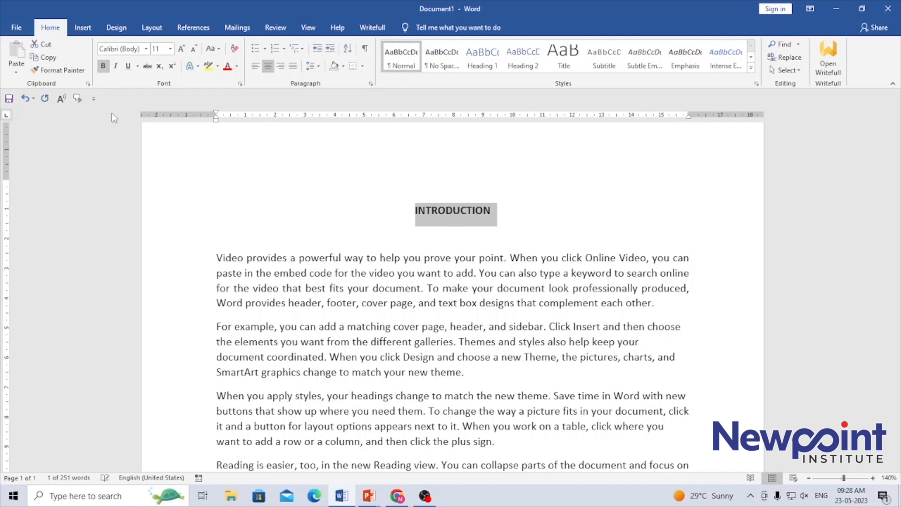
left_click(146, 48)
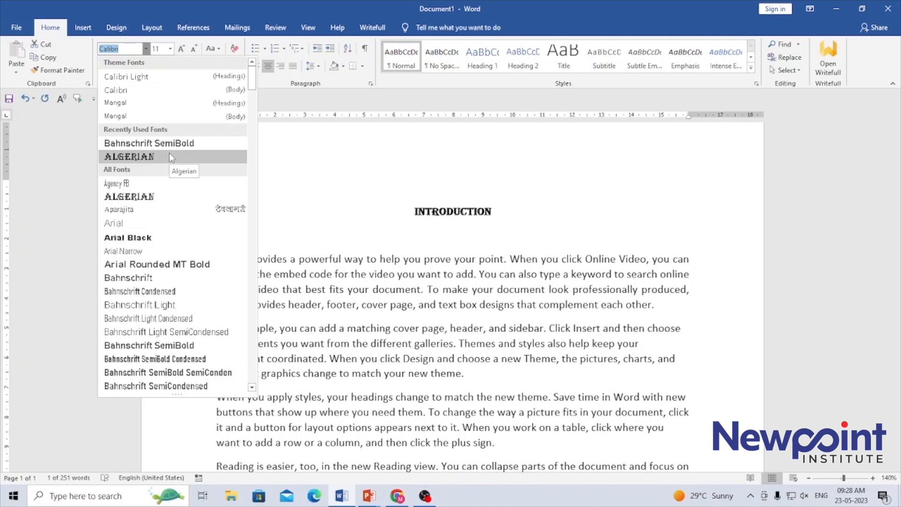
left_click(169, 156)
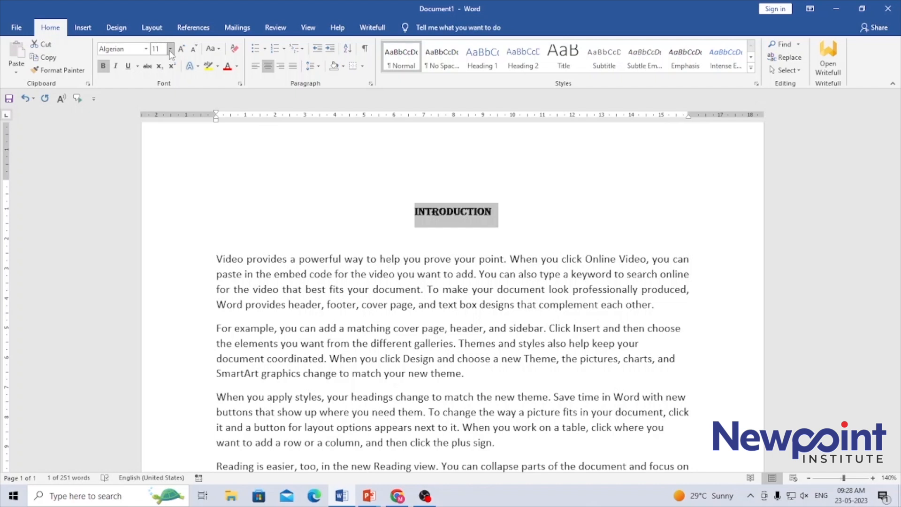
Set the INTRODUCTION title's Latin text size to 20 in the Font dialog
key("ctrl+shift+p")
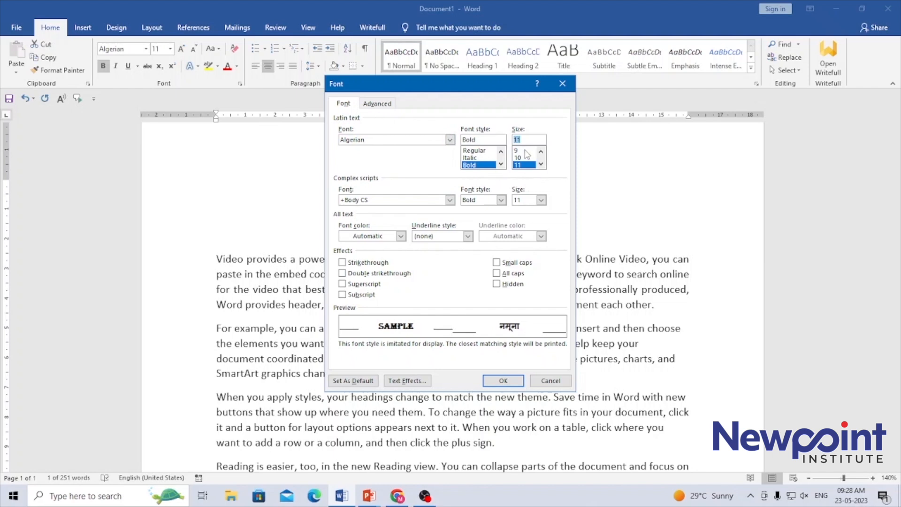
left_click(541, 152)
left_click(541, 152)
left_click(541, 164)
left_click(541, 164)
left_click(521, 165)
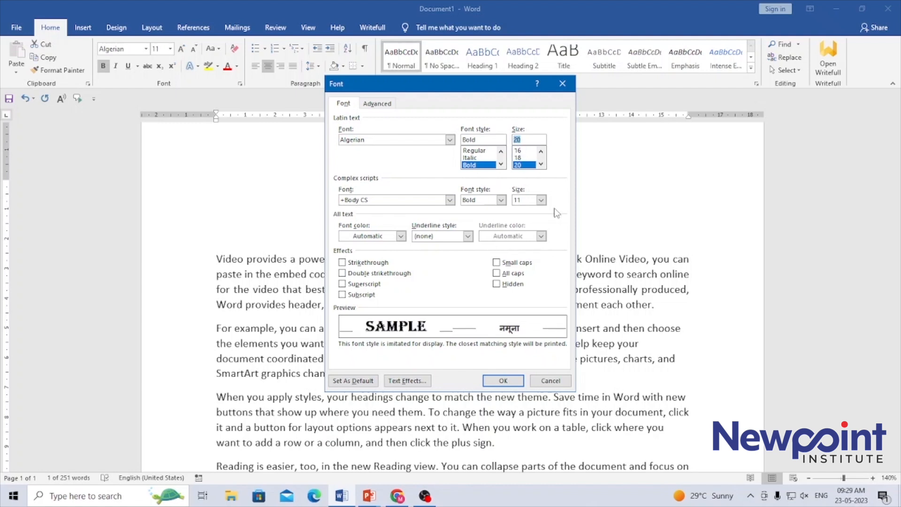
left_click(504, 382)
left_click(450, 348)
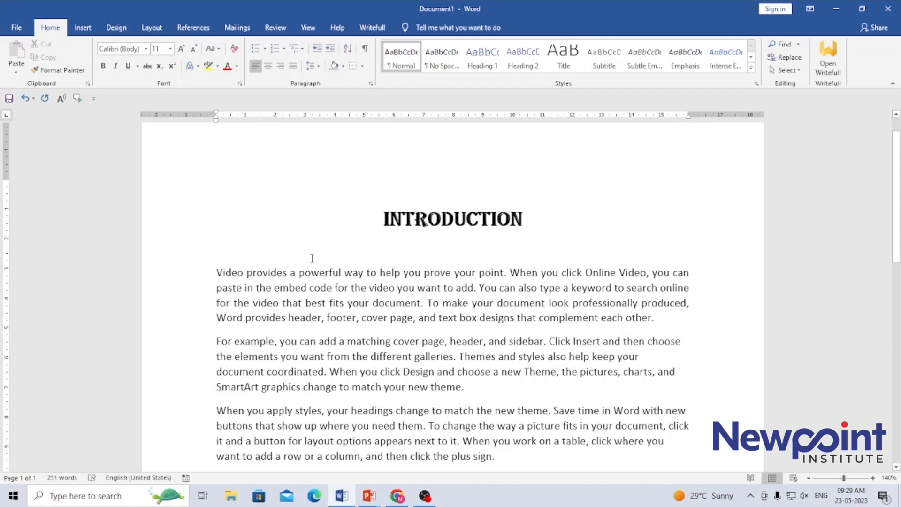
Select the INTRODUCTION title and set its font size to 72
left_click(171, 49)
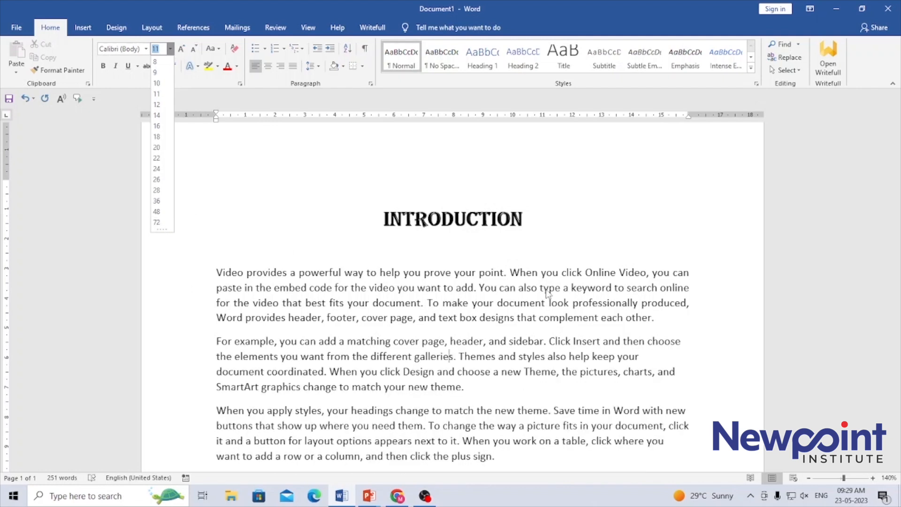
left_click(465, 245)
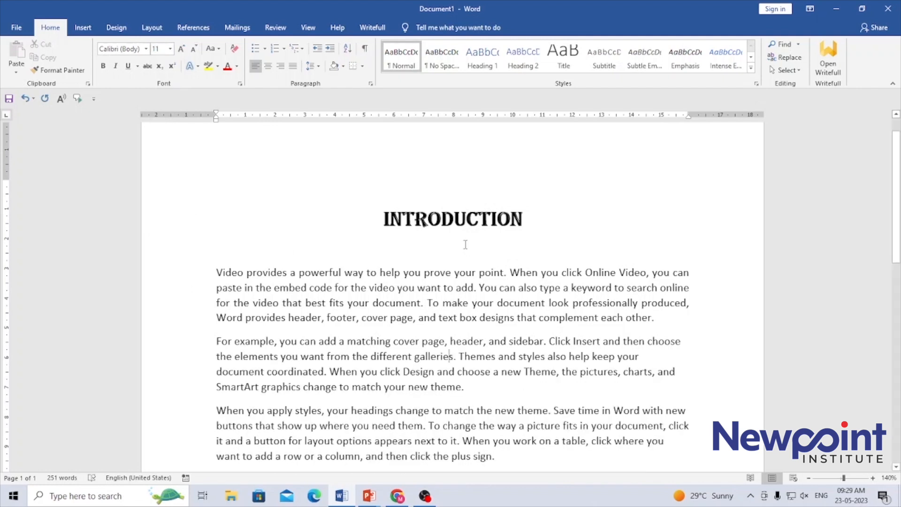
double_click(441, 219)
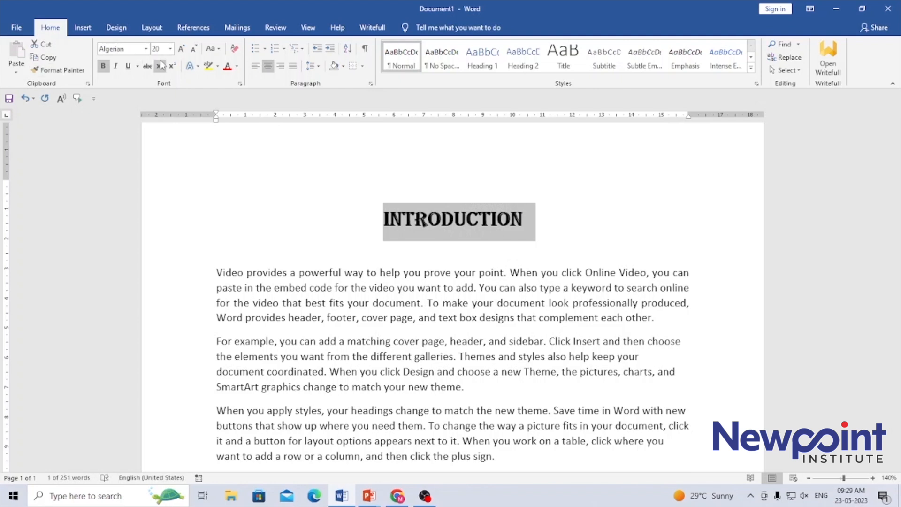
left_click(170, 49)
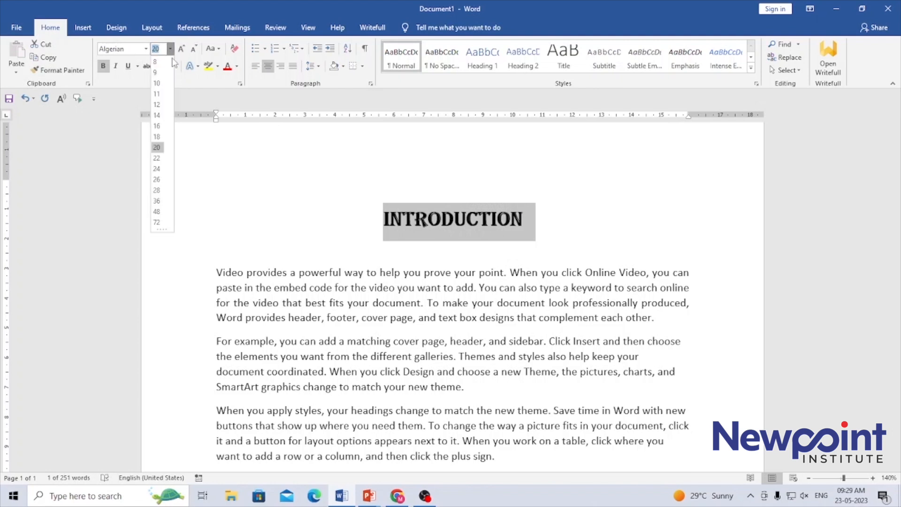
left_click(157, 223)
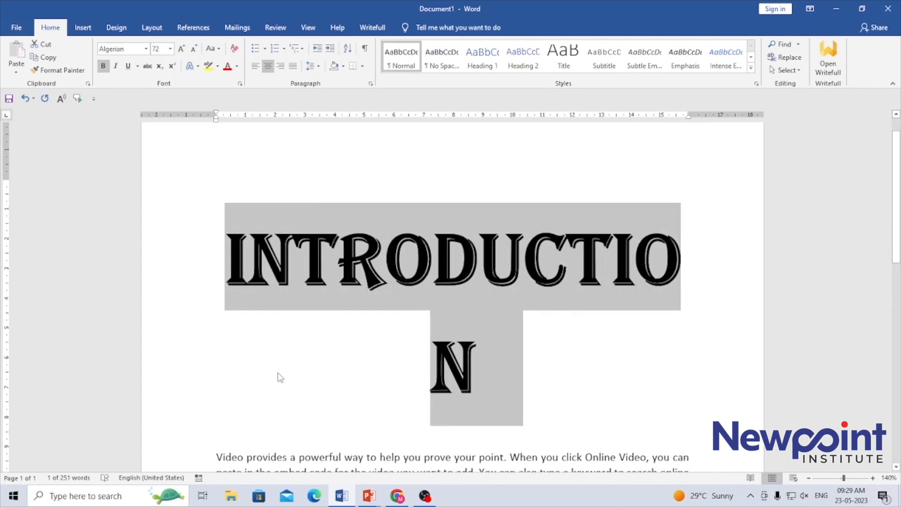
Return the INTRODUCTION title's font size to 20
left_click(170, 49)
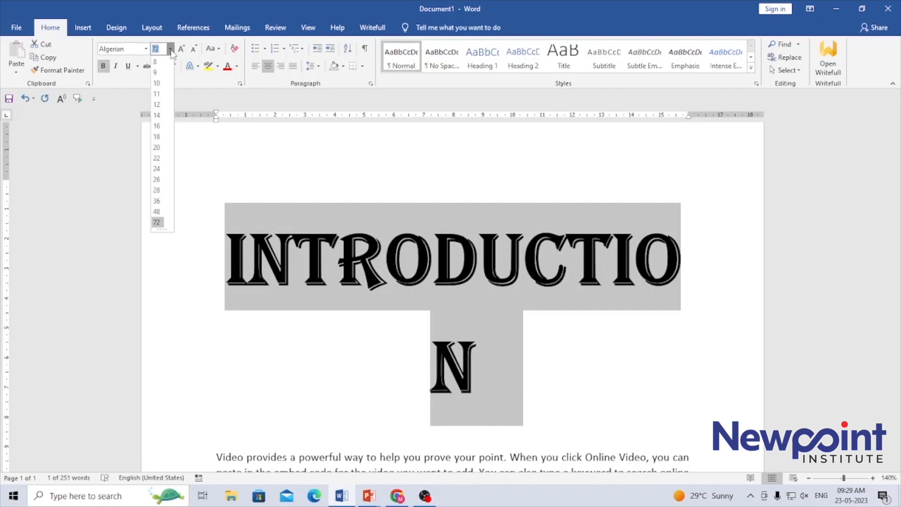
left_click(157, 148)
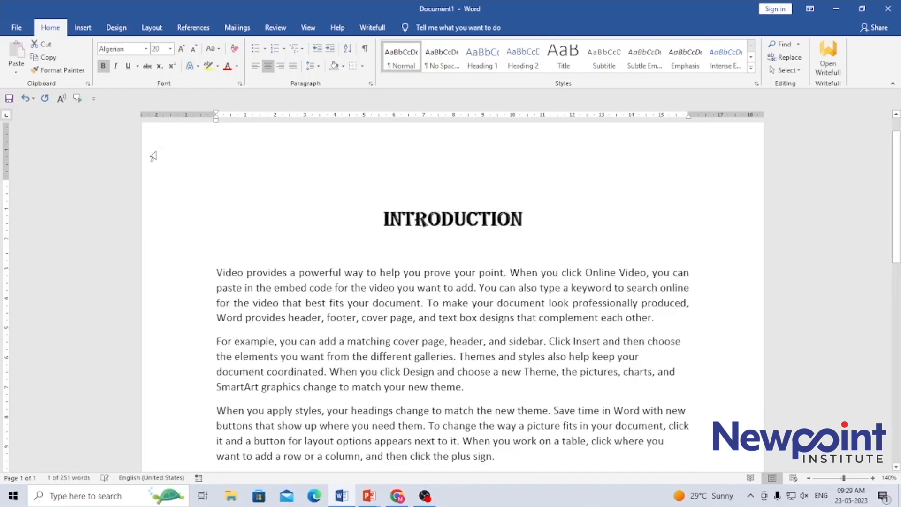
left_click(485, 288)
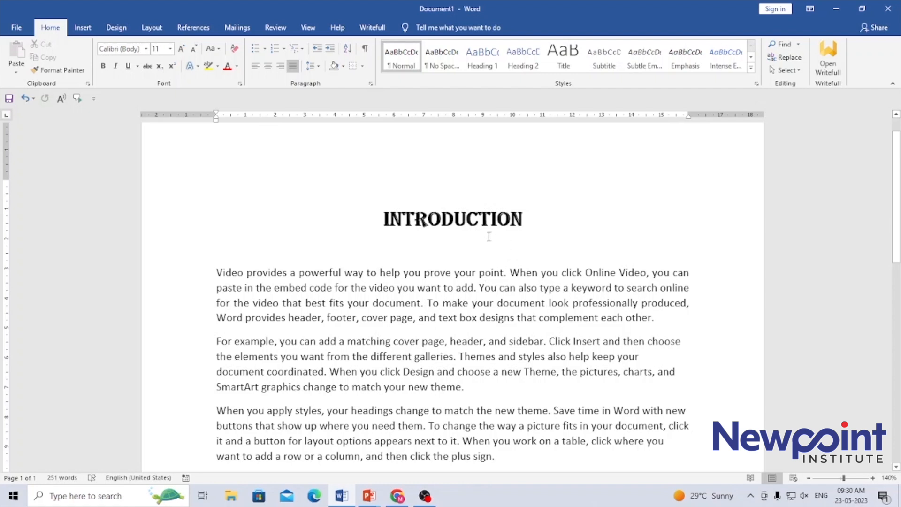
Reselect the INTRODUCTION title and grow its font size in three increments to 26
left_click(454, 219)
double_click(454, 219)
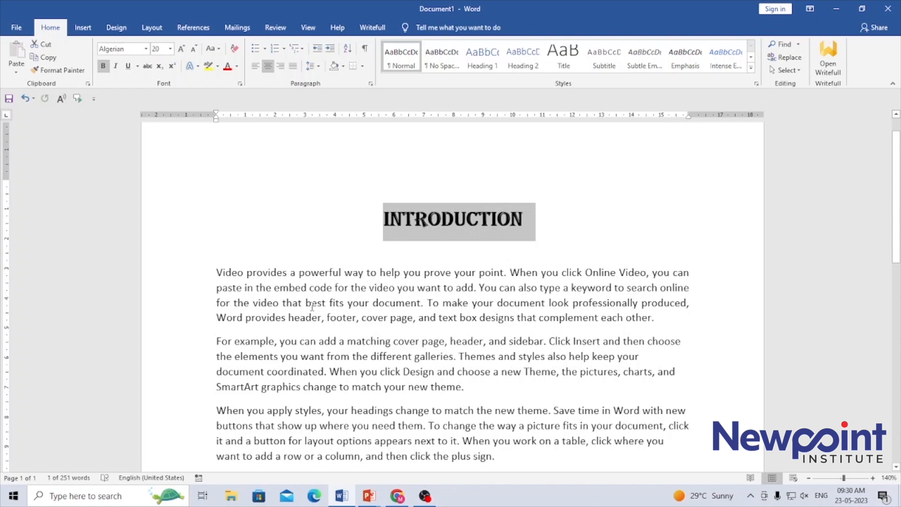
key("ctrl+shift+period")
key("ctrl+shift+period")
key("ctrl+shift+period")
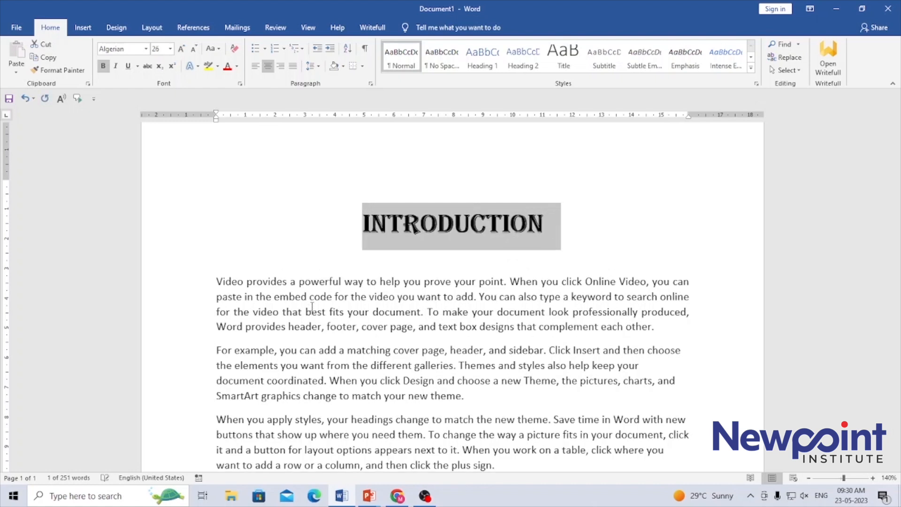
Grow the INTRODUCTION title's font size one increment to 28, and shrink it in increments to 18
key("ctrl+shift+period")
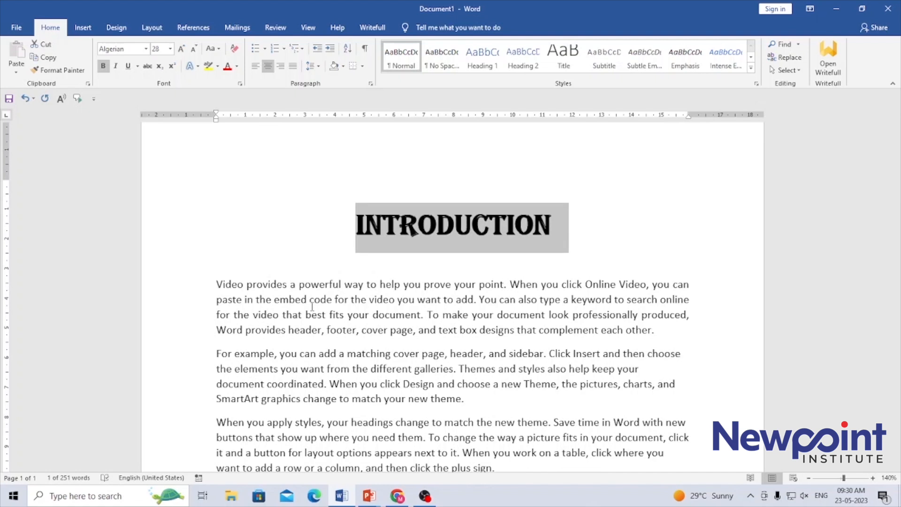
key("ctrl+shift+comma")
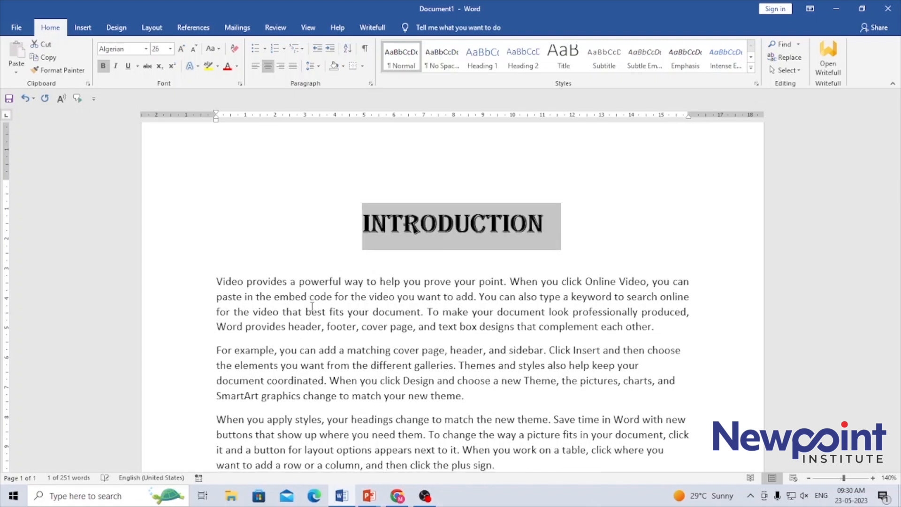
key("ctrl+shift+comma")
key("ctrl+shift+comma")
key("ctrl+shift+comma")
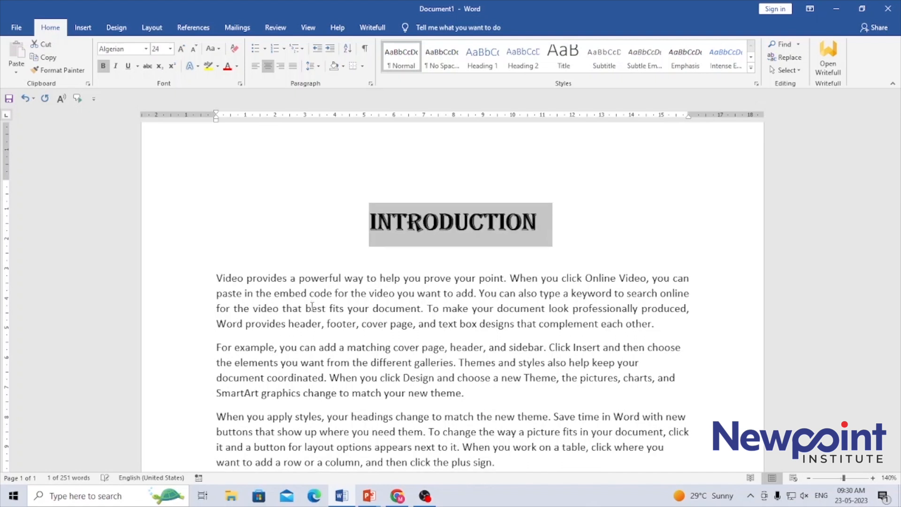
key("ctrl+shift+comma")
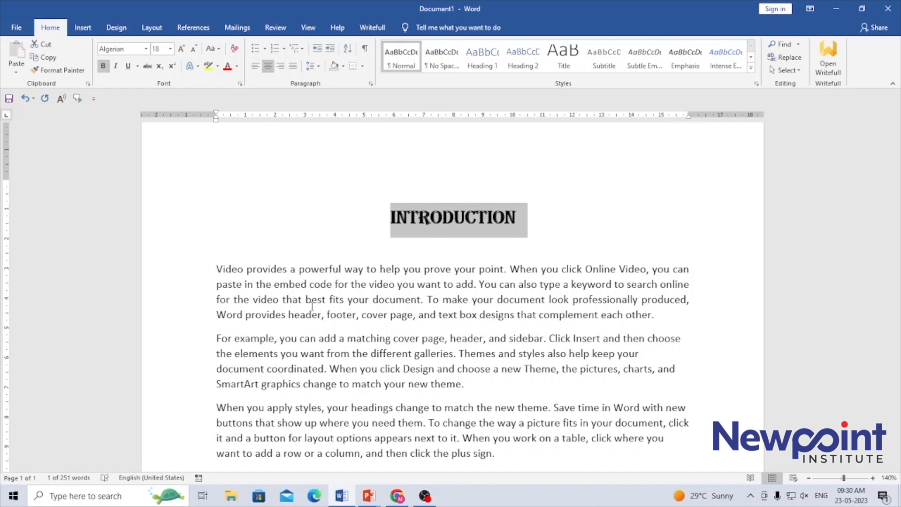
Insert a blank line below the INTRODUCTION title and one after the first body paragraph, removing the latter again
left_click(544, 224)
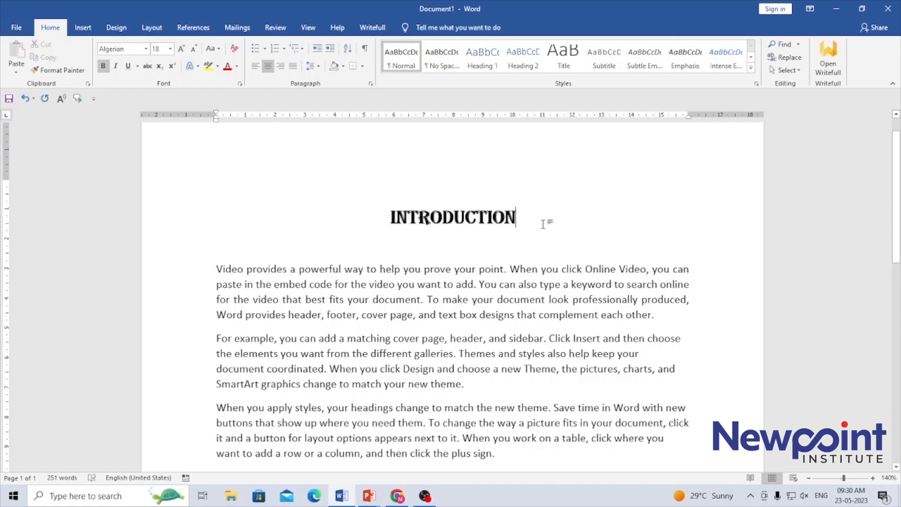
key("Return")
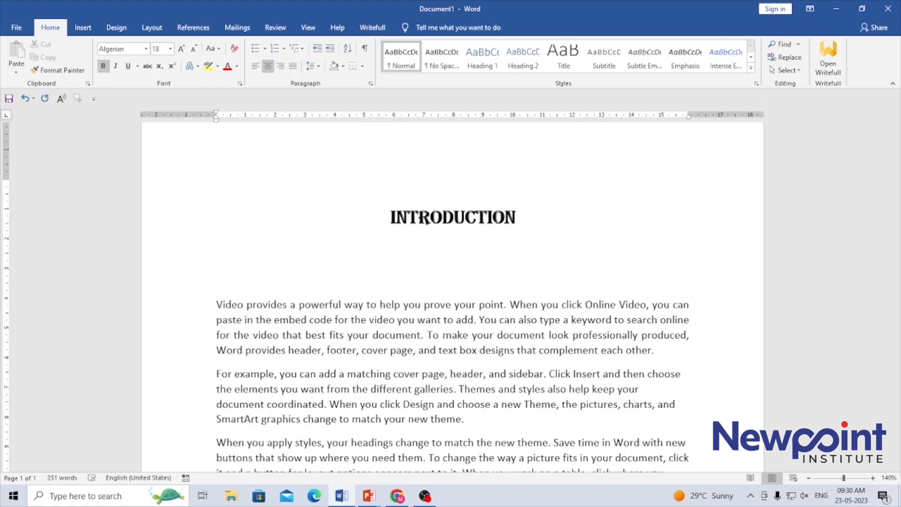
left_click(672, 351)
key("Return")
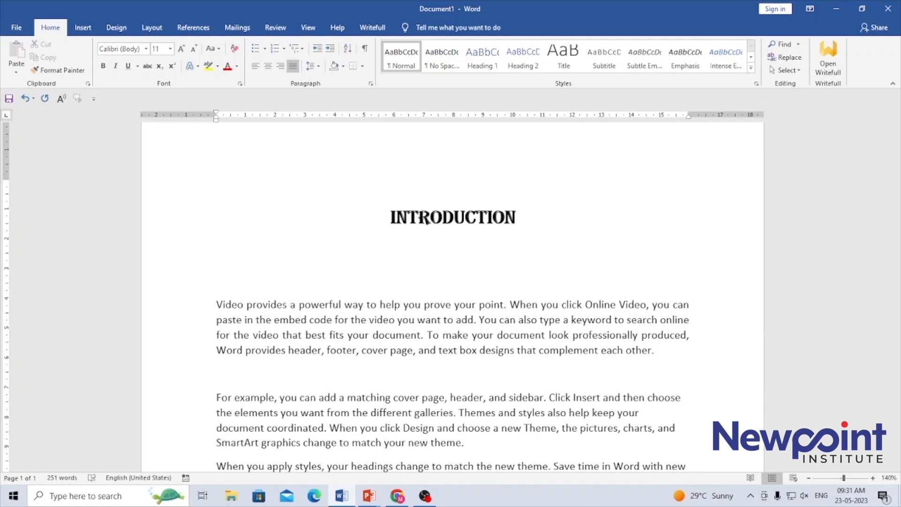
key("Delete")
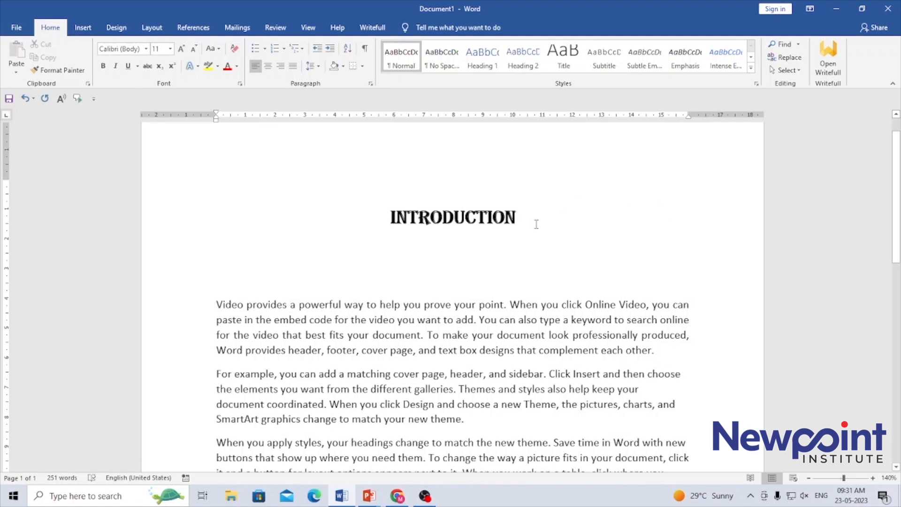
Add a line reading THIS IS GOOD directly below the INTRODUCTION title
left_click(520, 218)
key("Return")
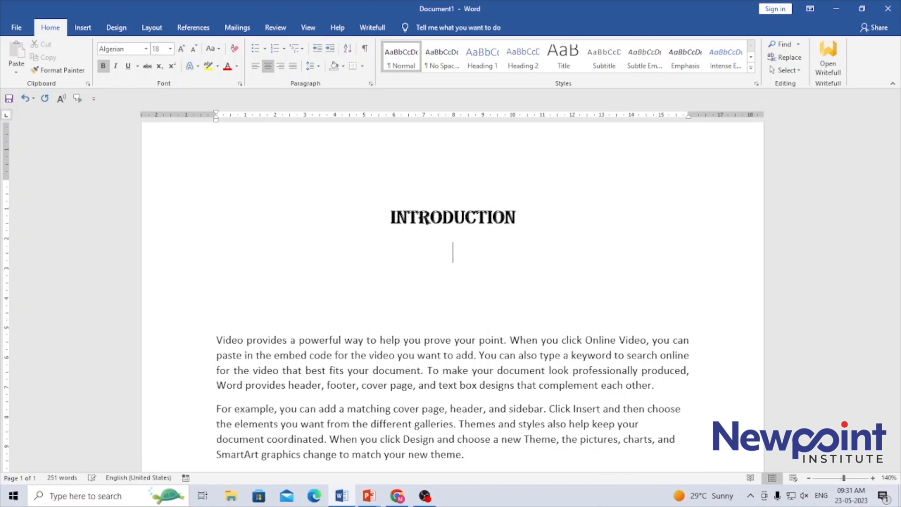
type("THIS IS GOOD")
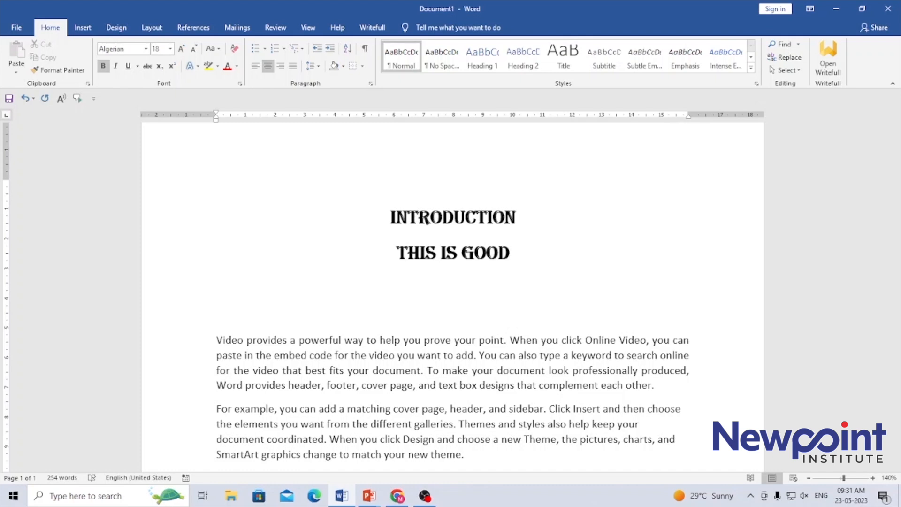
Remove the THIS IS GOOD line and the extra blank line below the INTRODUCTION title
key("ctrl+z")
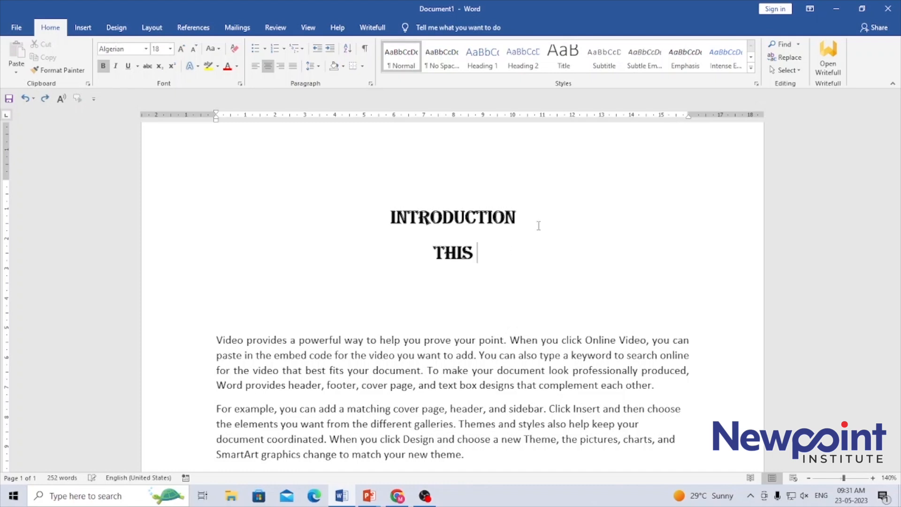
key("BackSpace")
key("BackSpace")
key("BackSpace")
key("BackSpace")
key("BackSpace")
key("BackSpace")
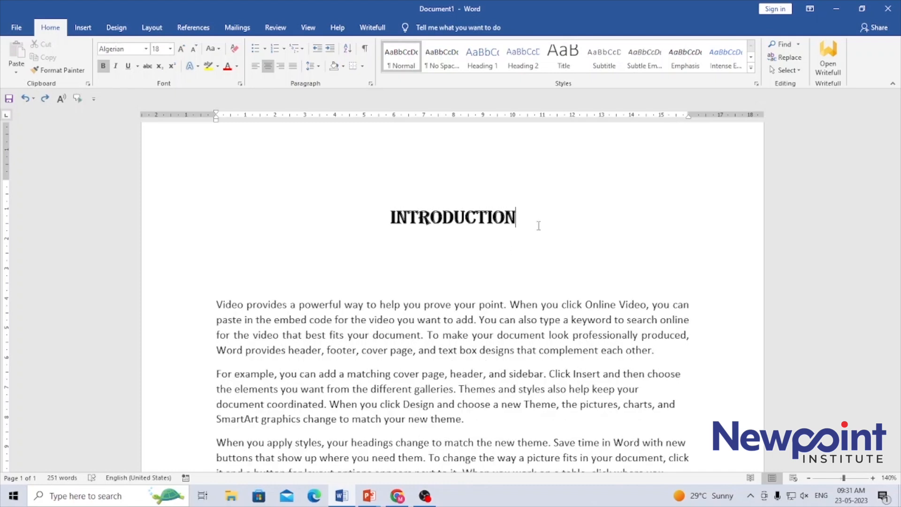
key("Delete")
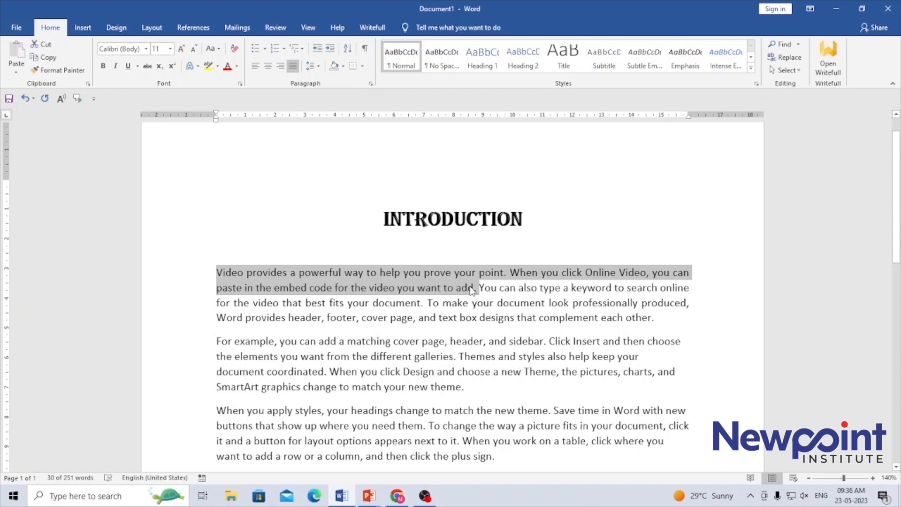
left_click(425, 306)
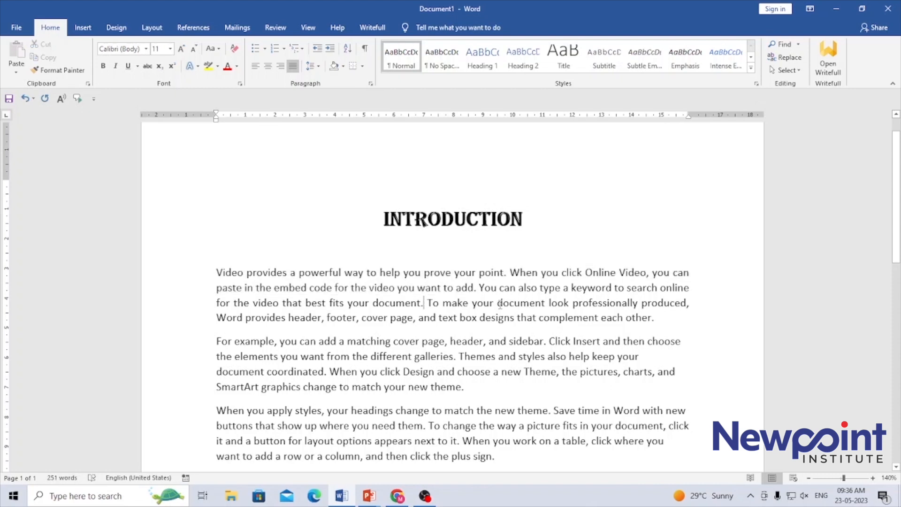
left_click(659, 321)
left_click(500, 273)
left_click(666, 315)
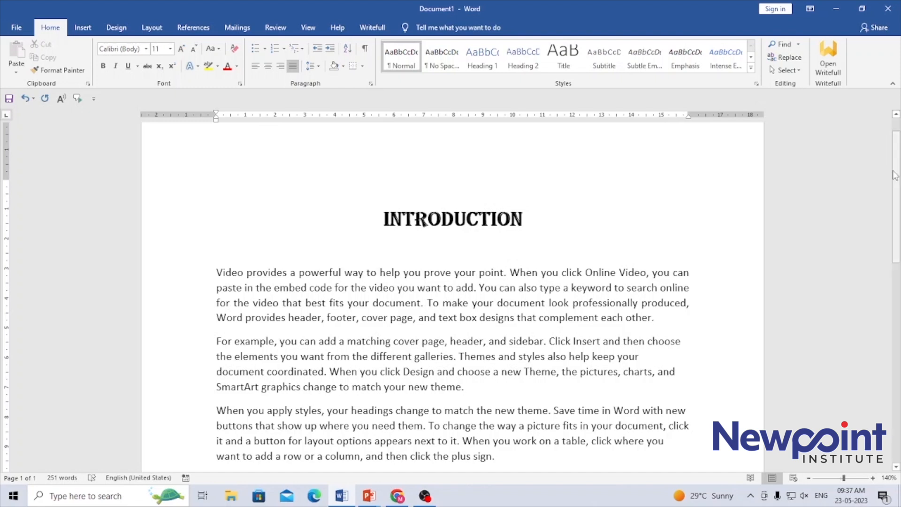
Make the entire first body paragraph, starting with "Video provides", bold
scroll(408, 273, "down", 3)
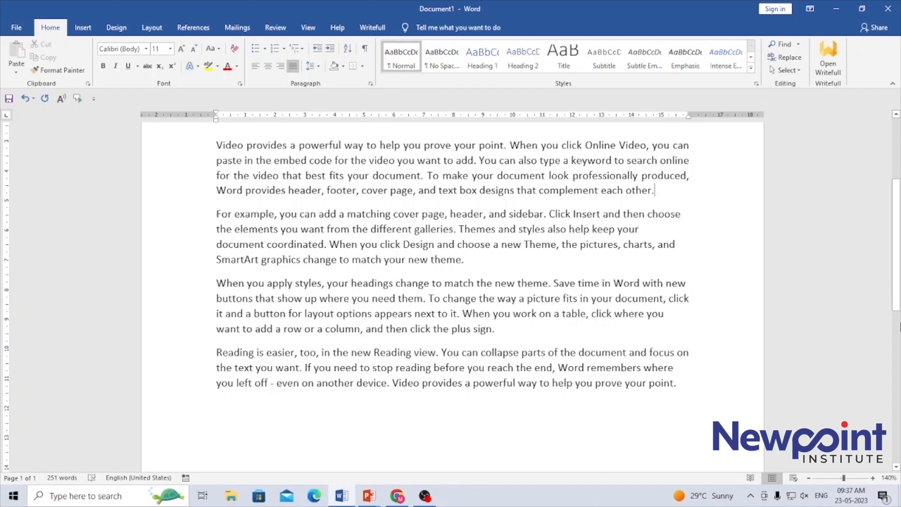
scroll(895, 259, "up", 2)
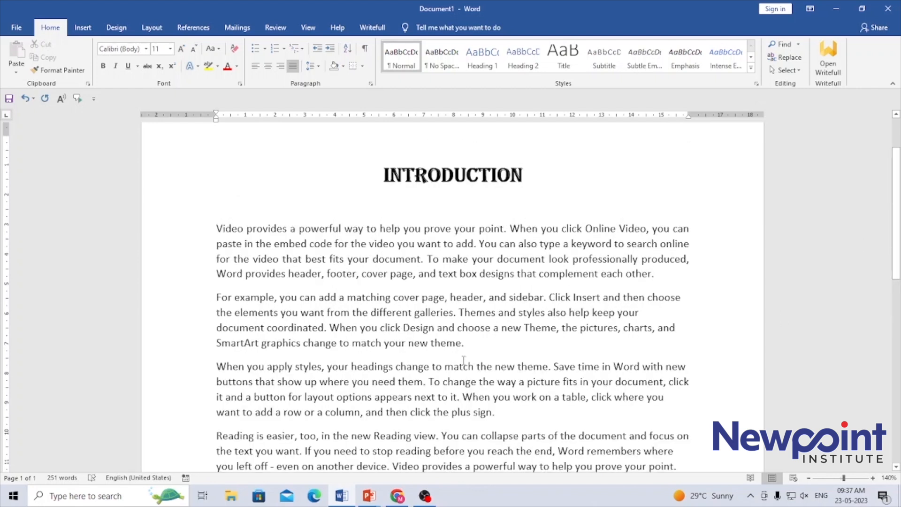
left_click_drag(216, 229, 663, 271)
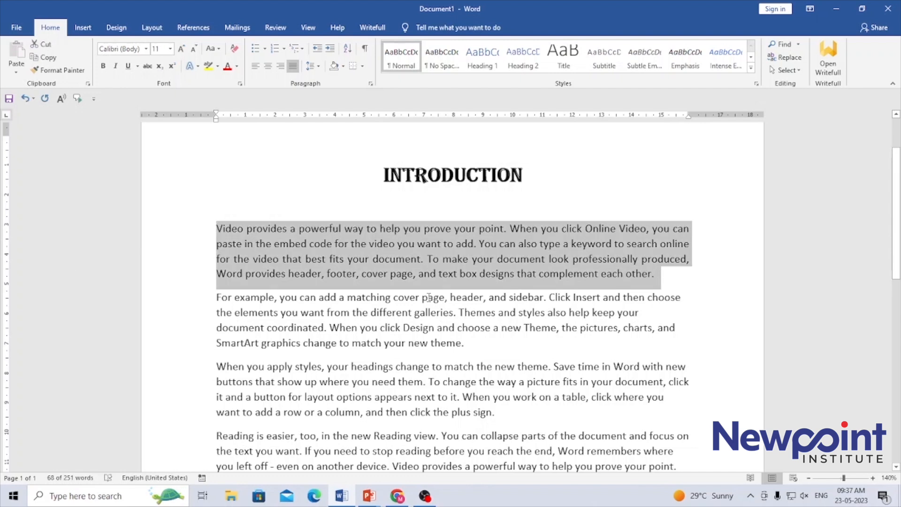
left_click(103, 66)
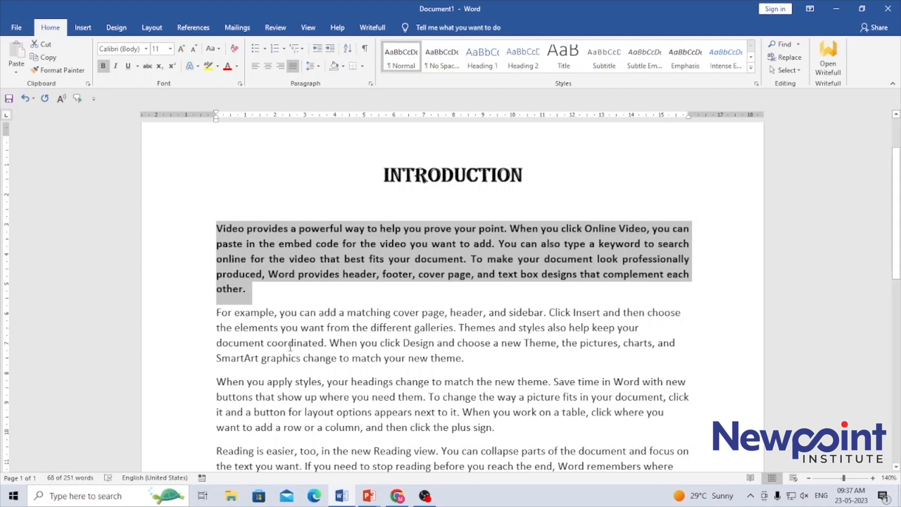
Reselect the first body paragraph and remove its bold formatting
left_click(235, 316)
left_click_drag(215, 313, 476, 371)
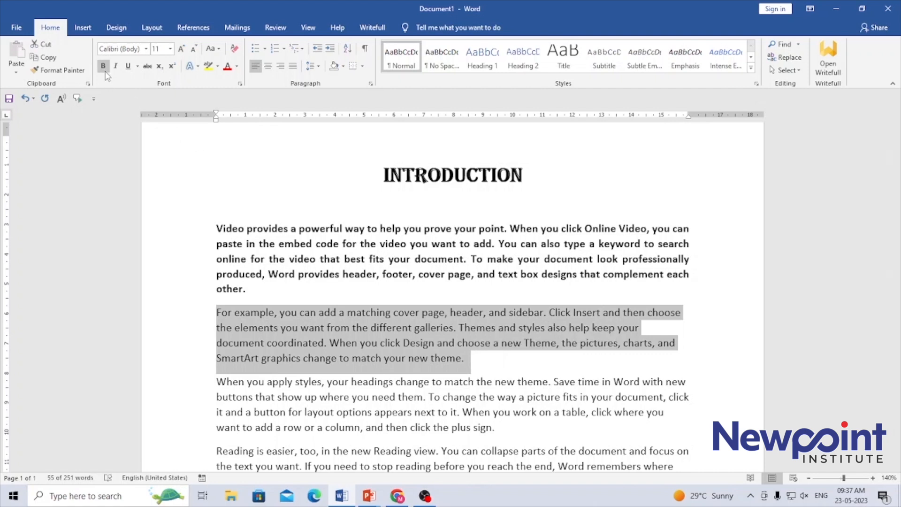
left_click(252, 294)
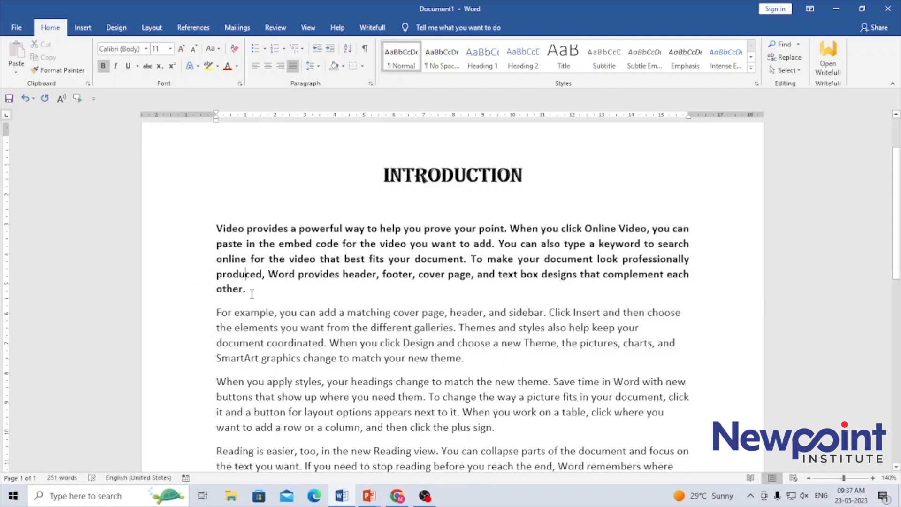
triple_click(252, 291)
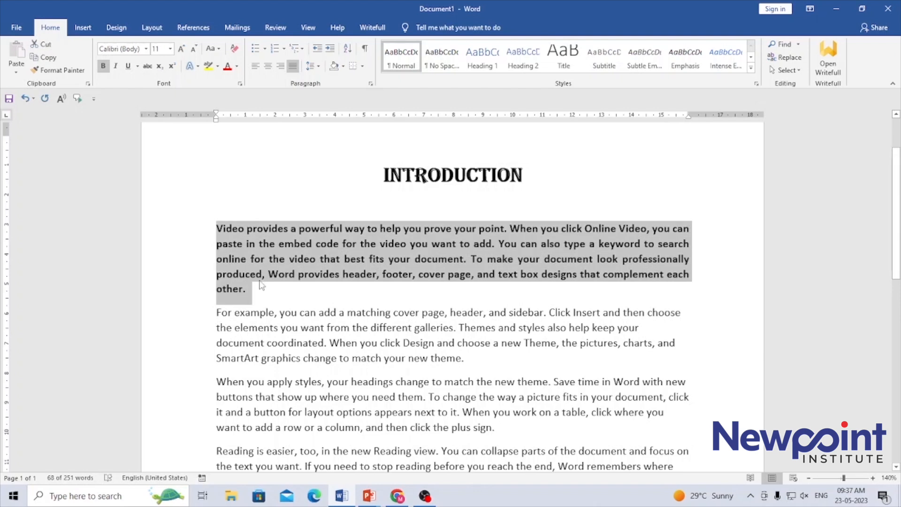
left_click(103, 65)
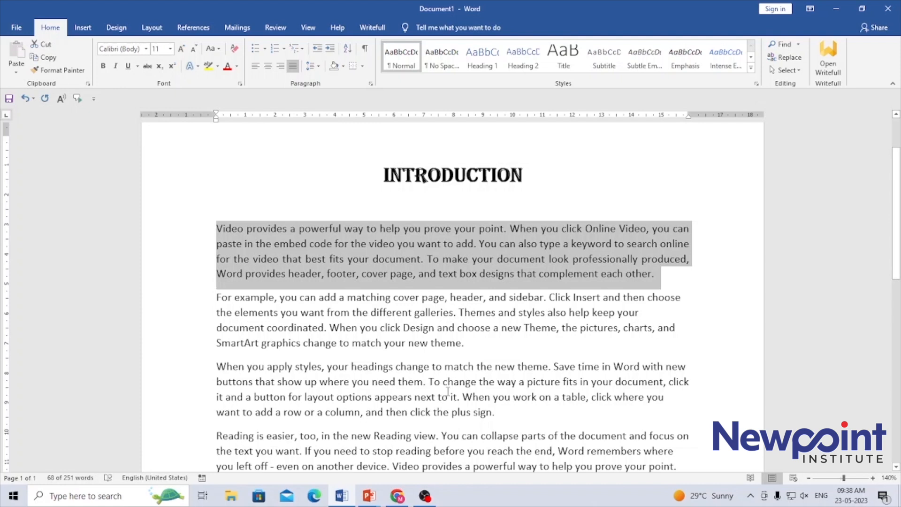
Apply italic to the selected first body paragraph and remove it again
key("ctrl+i")
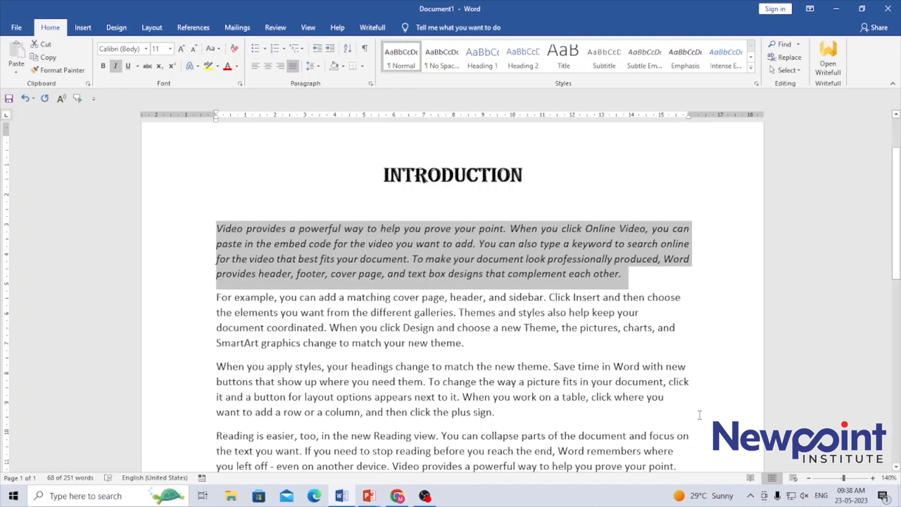
key("ctrl+i")
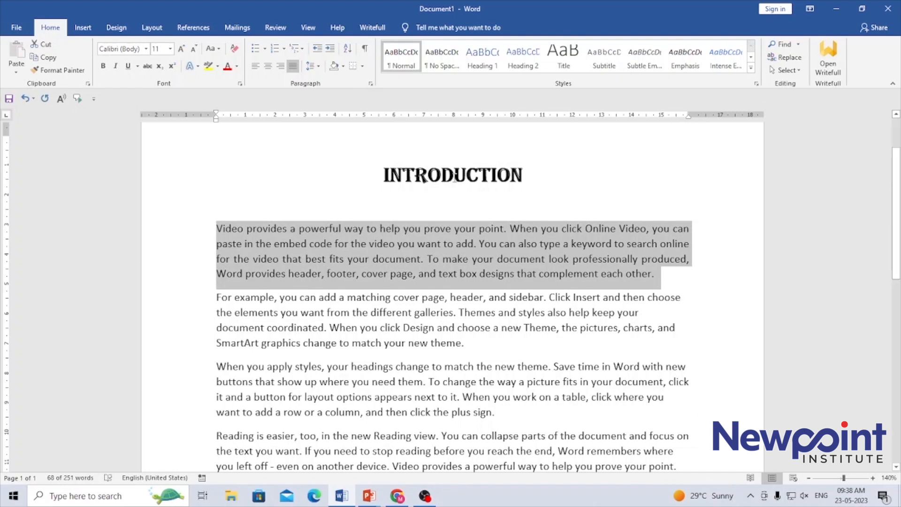
Select the INTRODUCTION title and preview the wave underline style on it without applying it
double_click(456, 173)
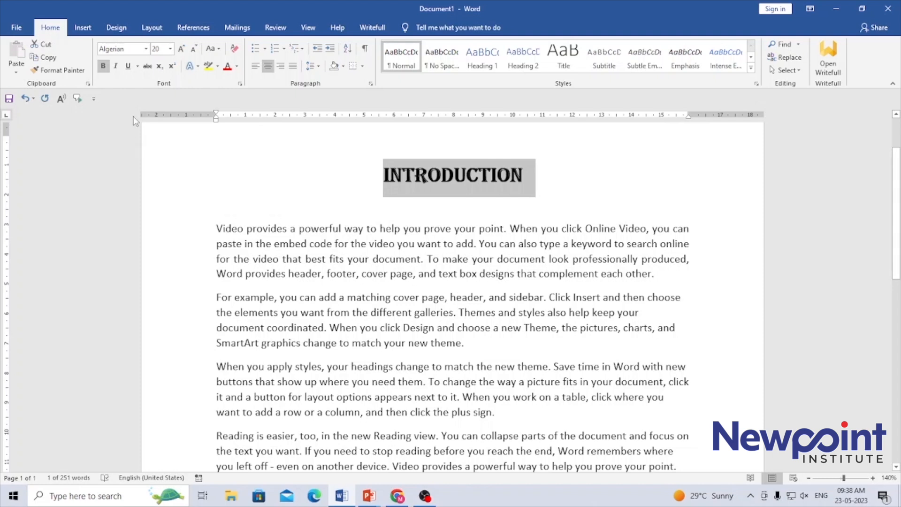
left_click(137, 69)
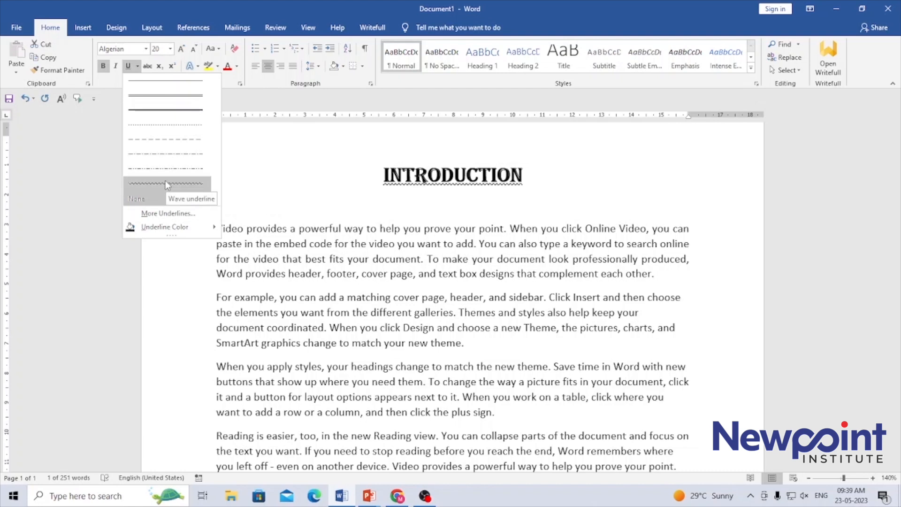
left_click(439, 229)
Color the word "prove" in the first body paragraph red and give it a wave underline
double_click(439, 229)
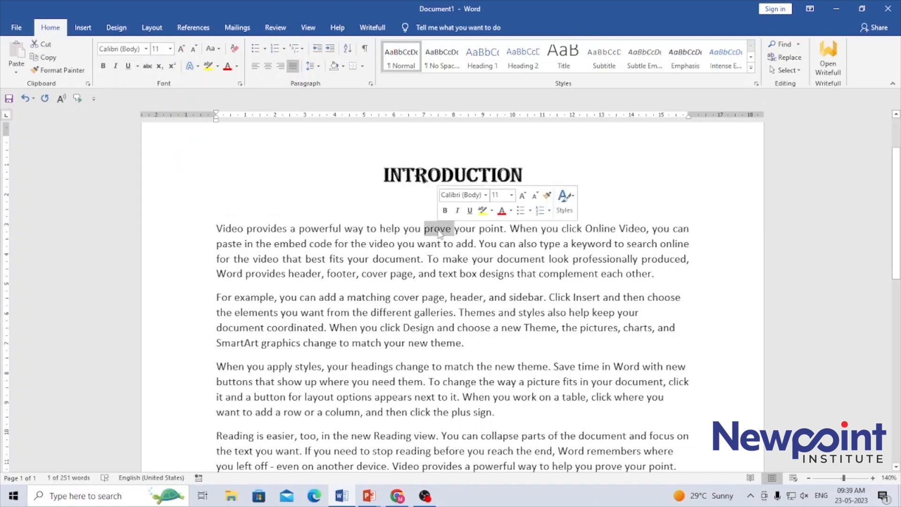
left_click(502, 211)
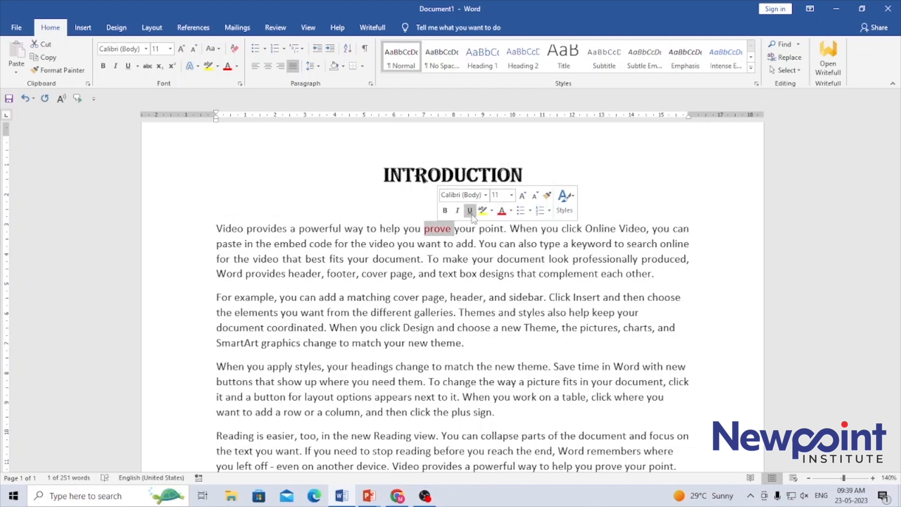
left_click(419, 343)
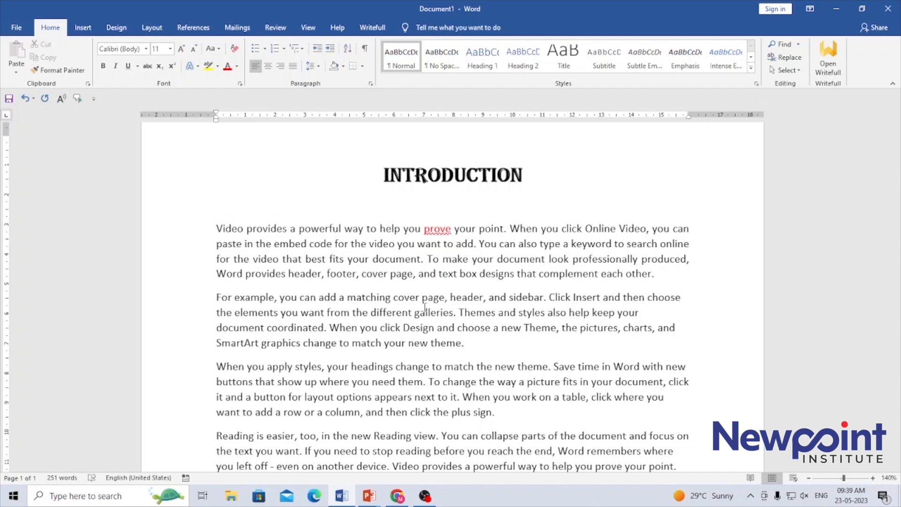
Undo the red color and wave underline on the word "prove"
double_click(440, 230)
key("ctrl+z")
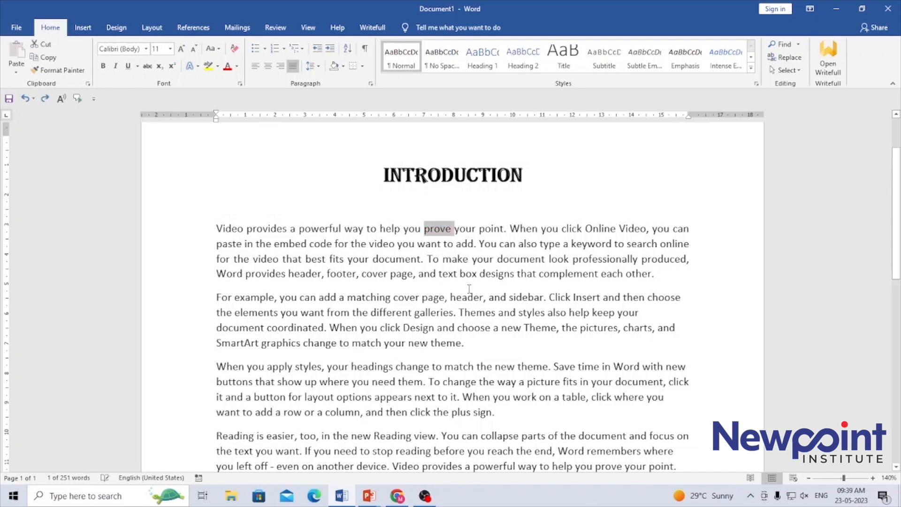
left_click(471, 290)
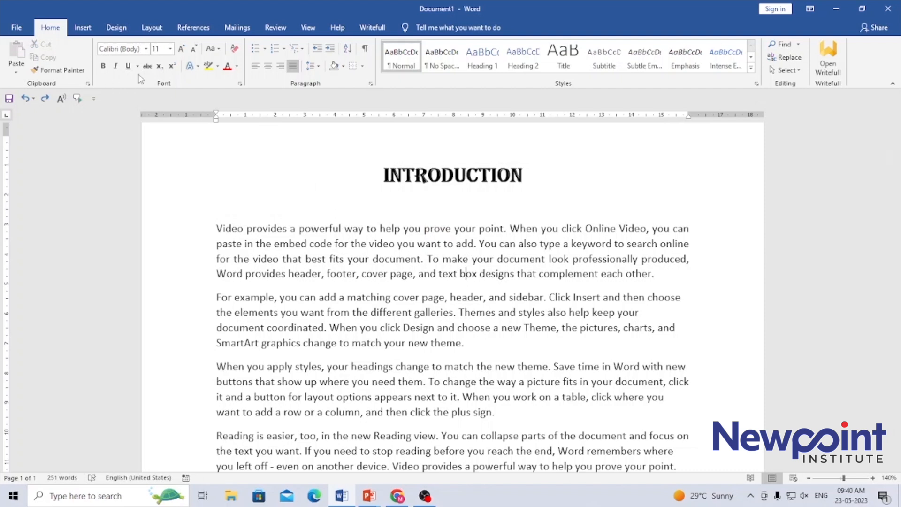
Apply a dashed underline to the INTRODUCTION title
double_click(428, 177)
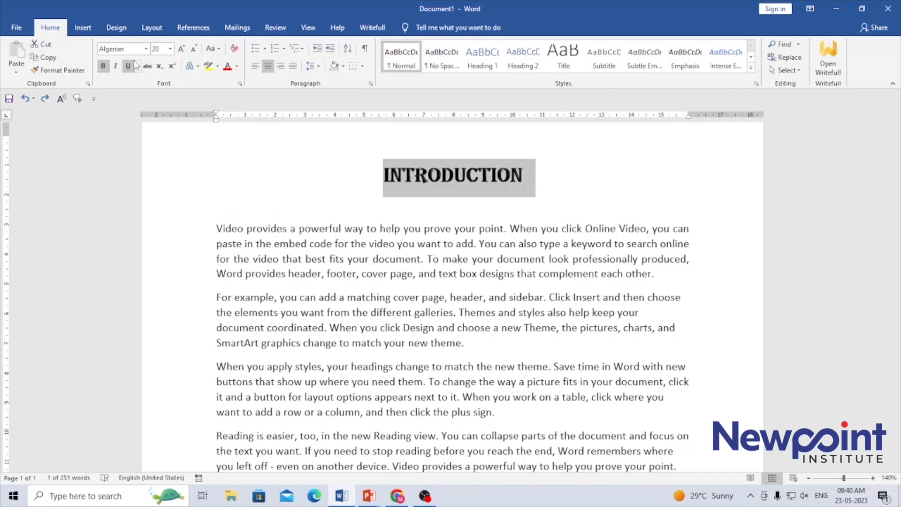
left_click(138, 66)
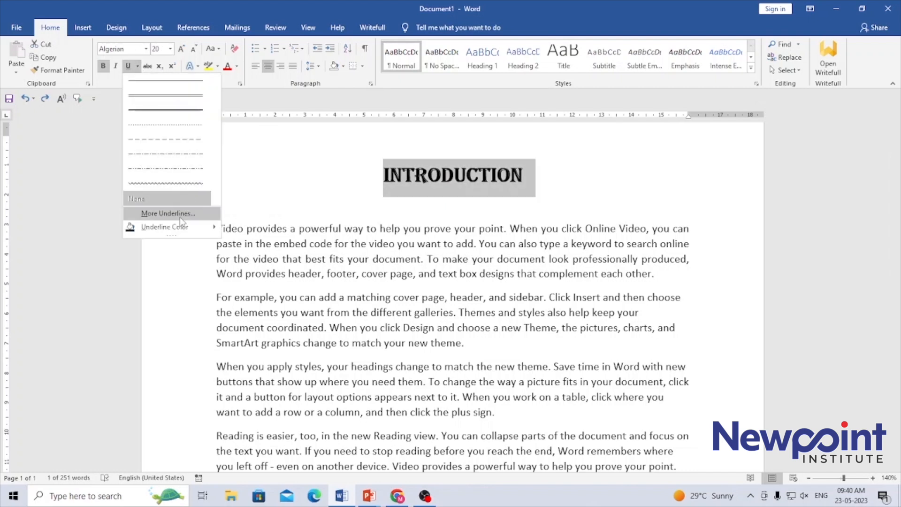
mouse_move(192, 228)
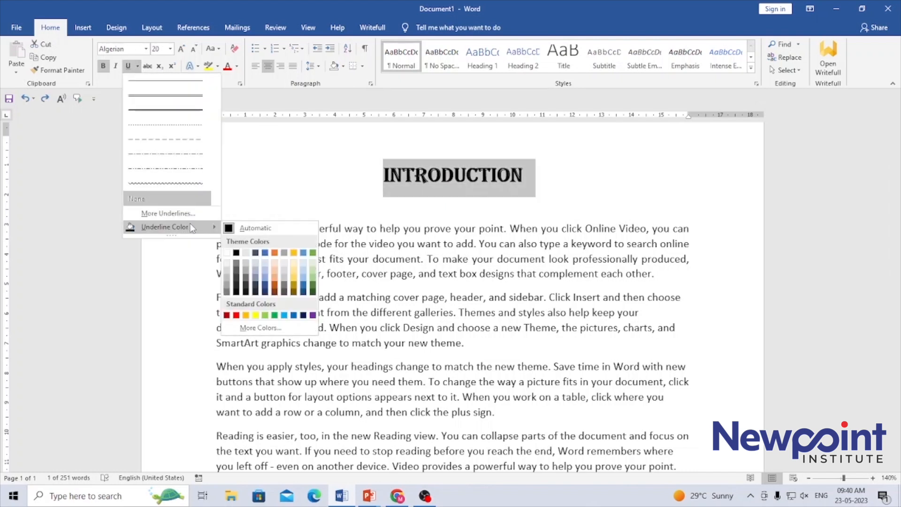
left_click(168, 140)
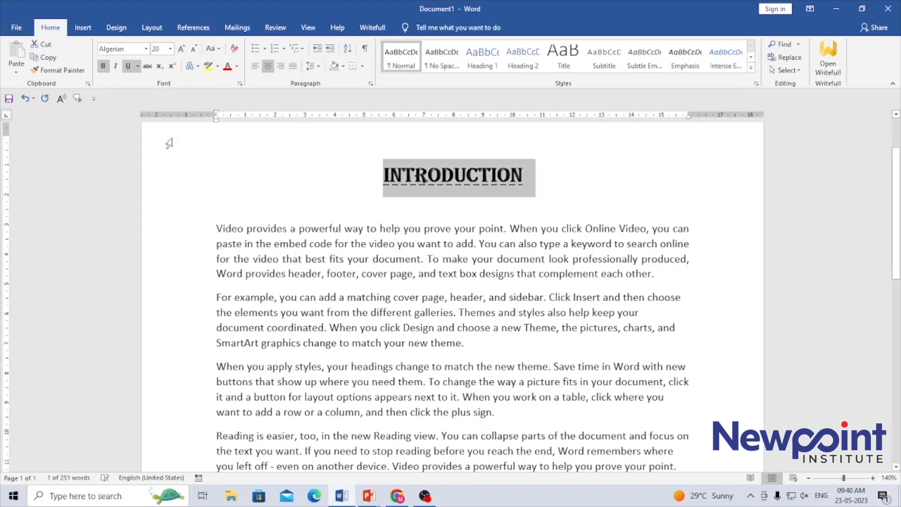
Set the underline color of the INTRODUCTION title to standard red
left_click(137, 66)
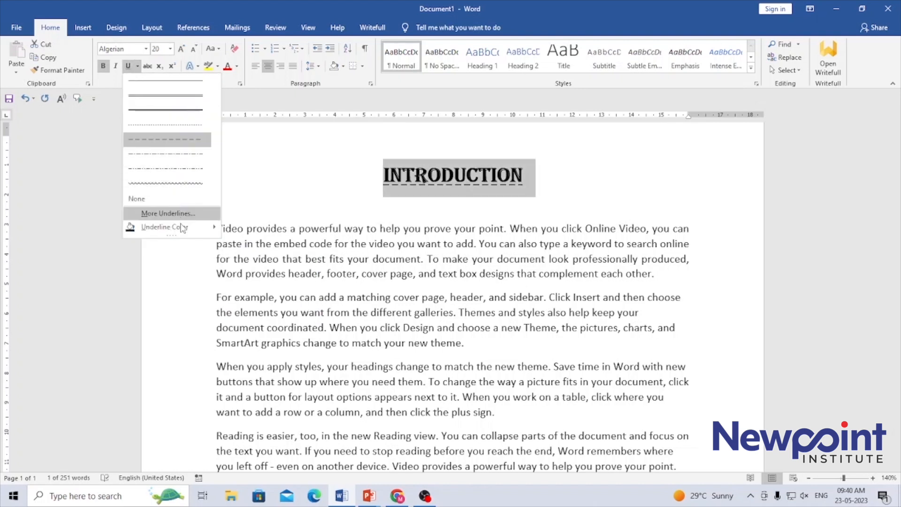
mouse_move(183, 227)
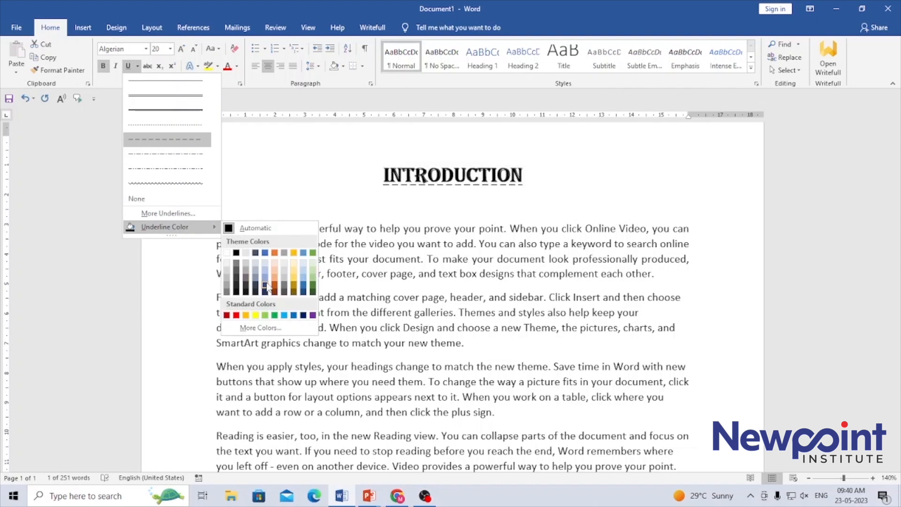
left_click(235, 315)
left_click(415, 306)
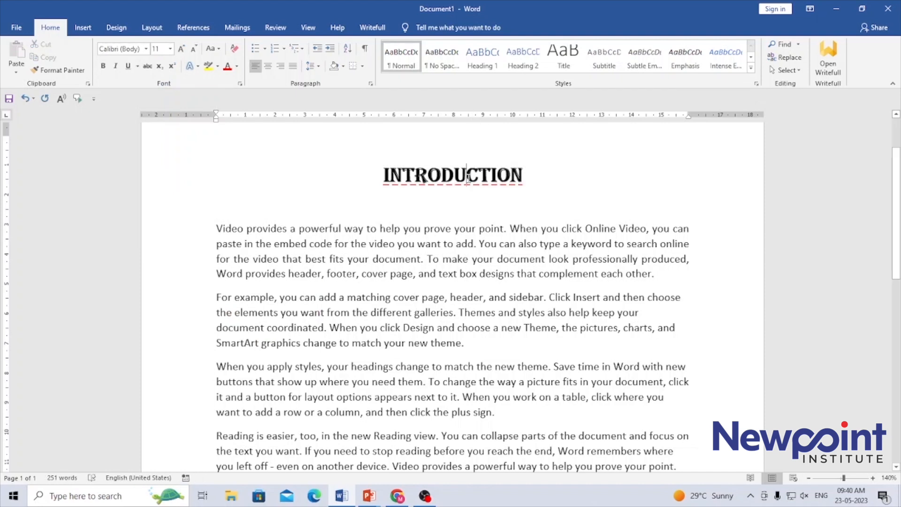
Change the INTRODUCTION title's underline style to the double wave line through the Font settings
triple_click(469, 178)
left_click(137, 66)
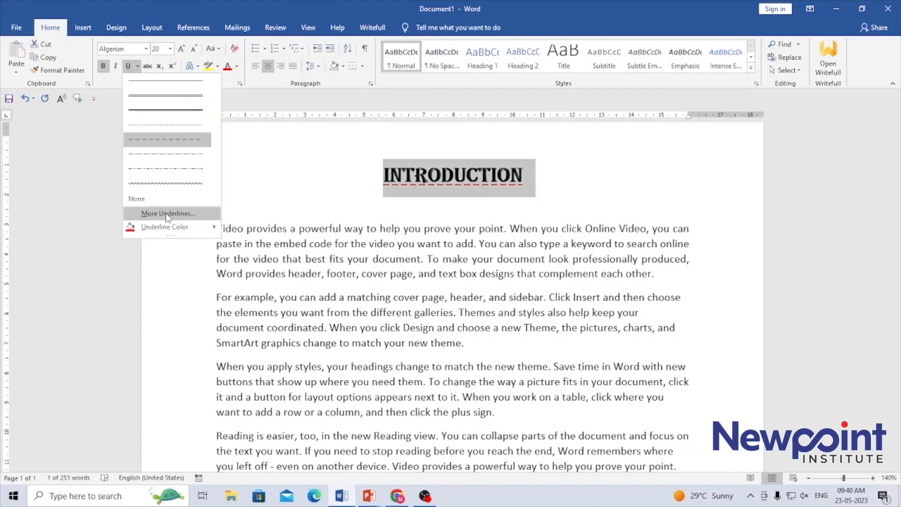
left_click(165, 211)
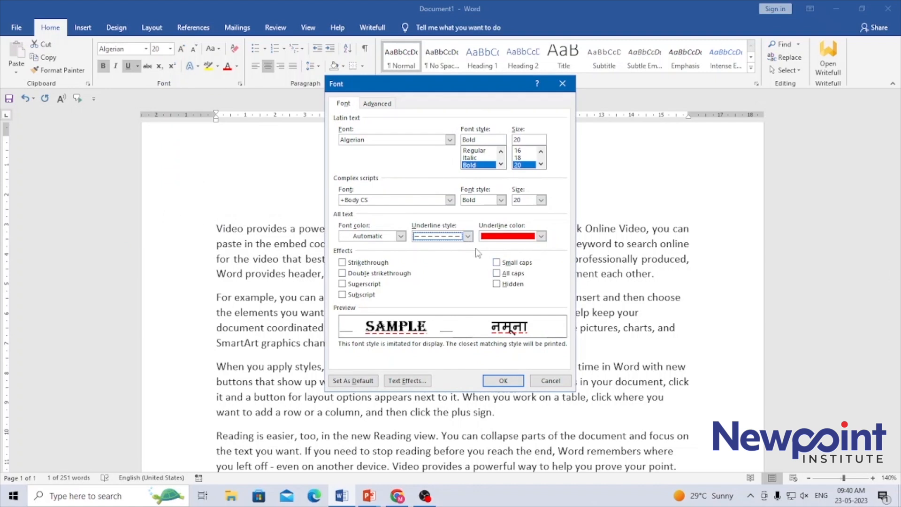
left_click(467, 237)
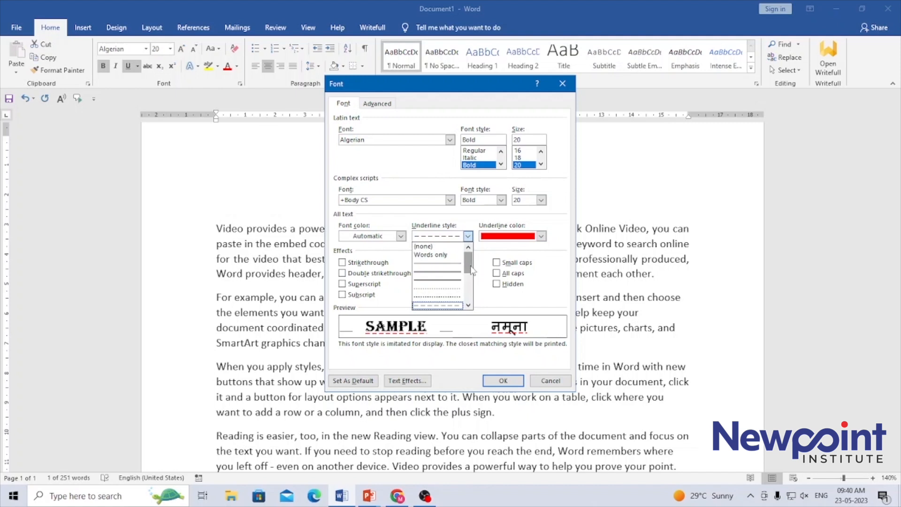
left_click_drag(468, 263, 476, 299)
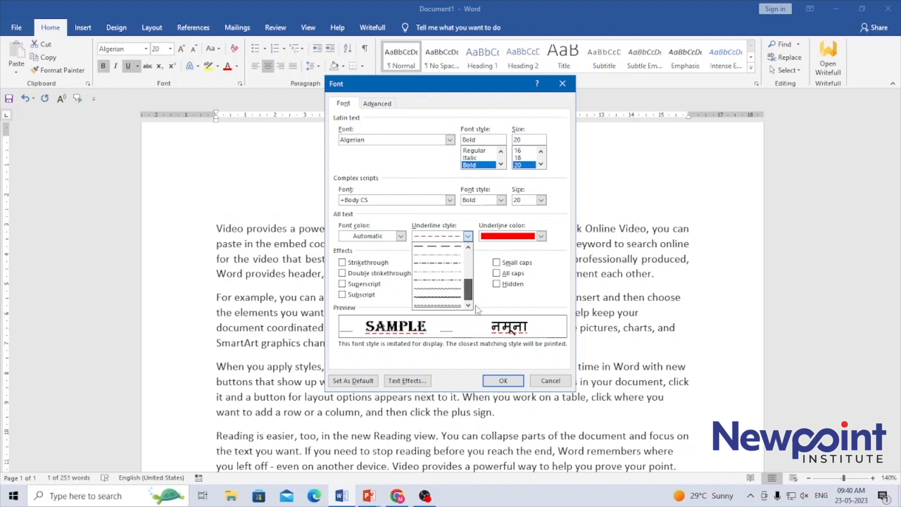
left_click(453, 306)
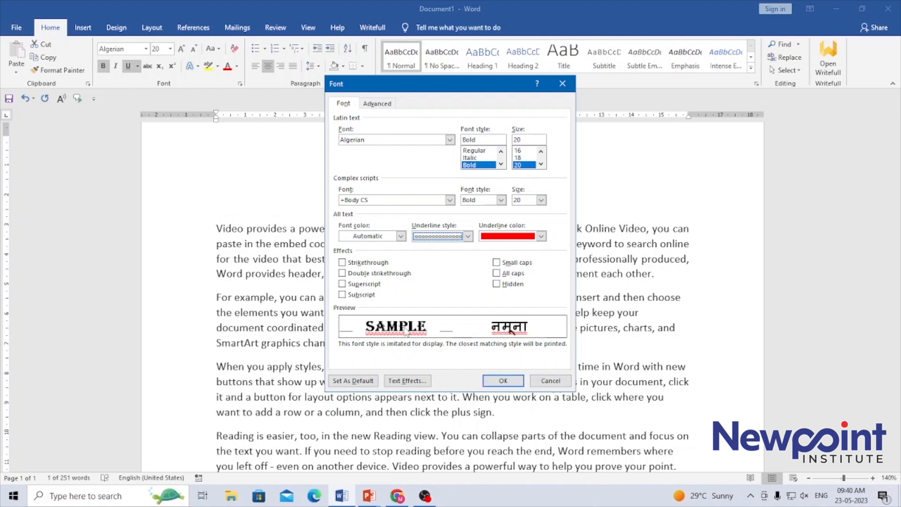
left_click(504, 381)
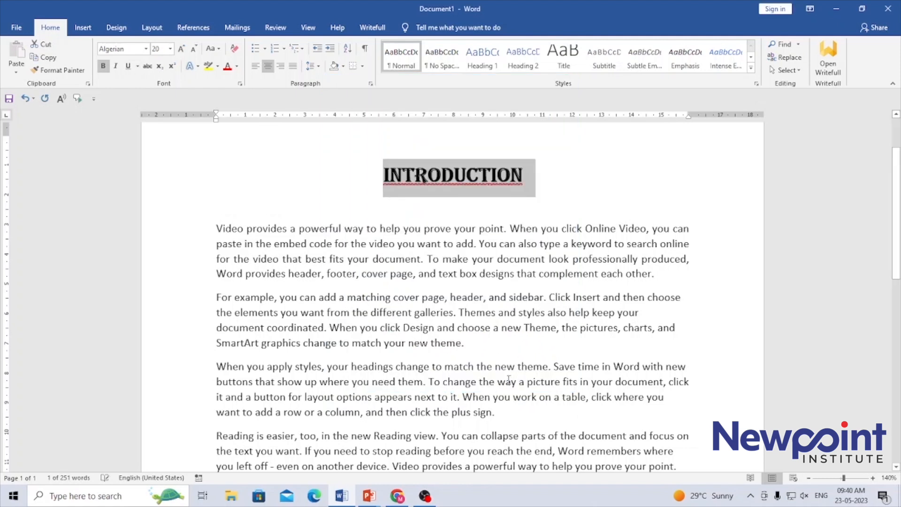
left_click(485, 297)
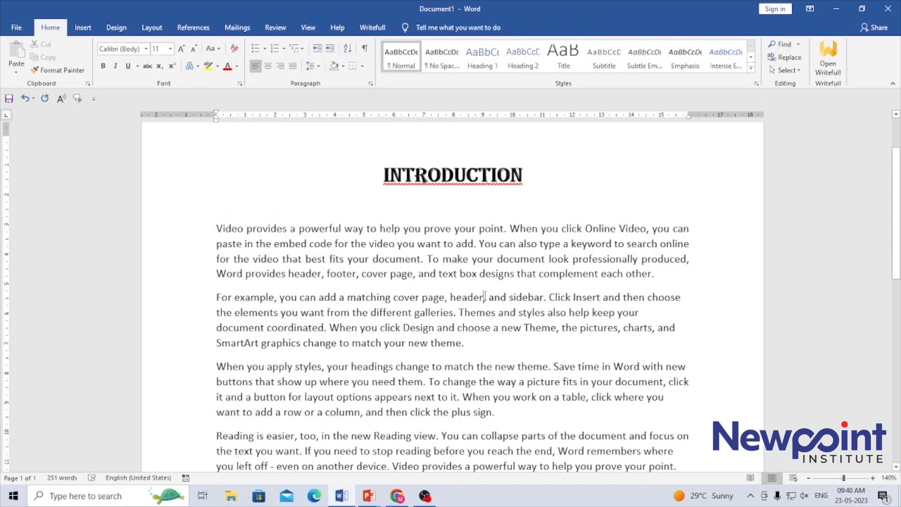
Undo the double wave style and the red underline color on the INTRODUCTION title
key("ctrl+z")
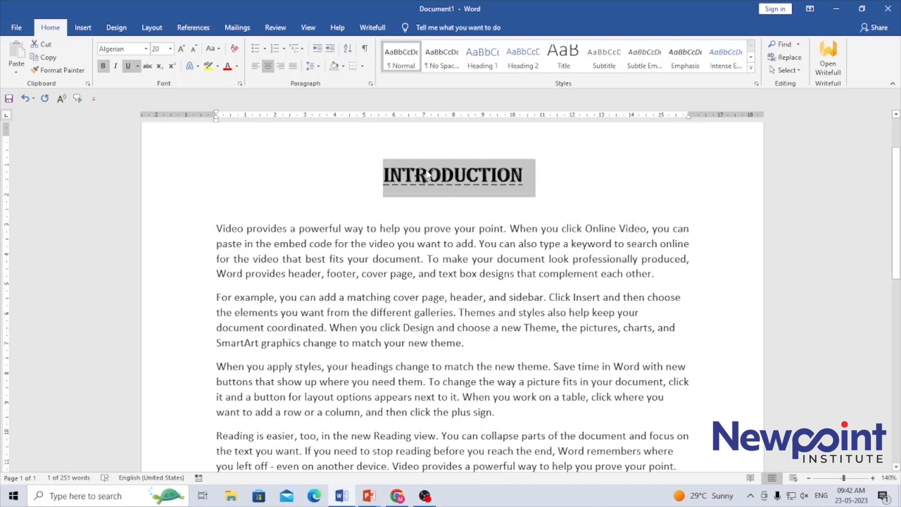
left_click(306, 180)
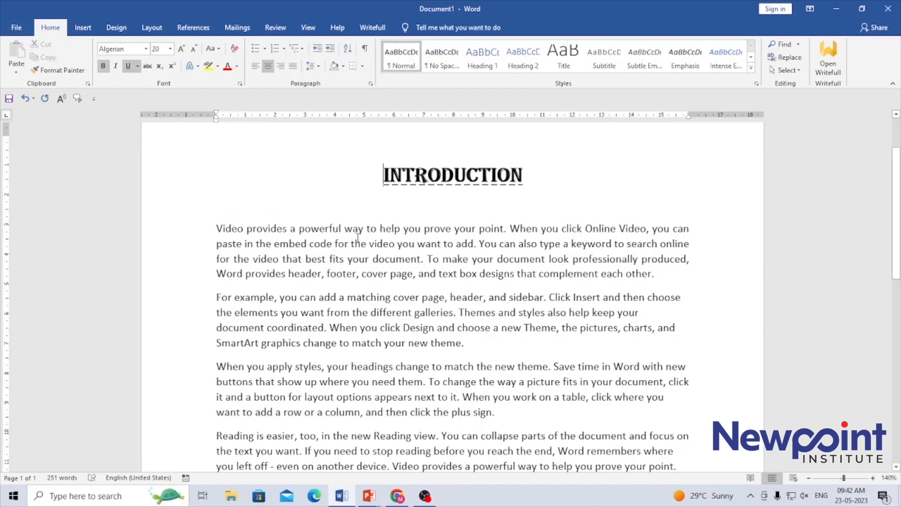
Apply strikethrough to the word "powerful" in the first body paragraph
double_click(324, 230)
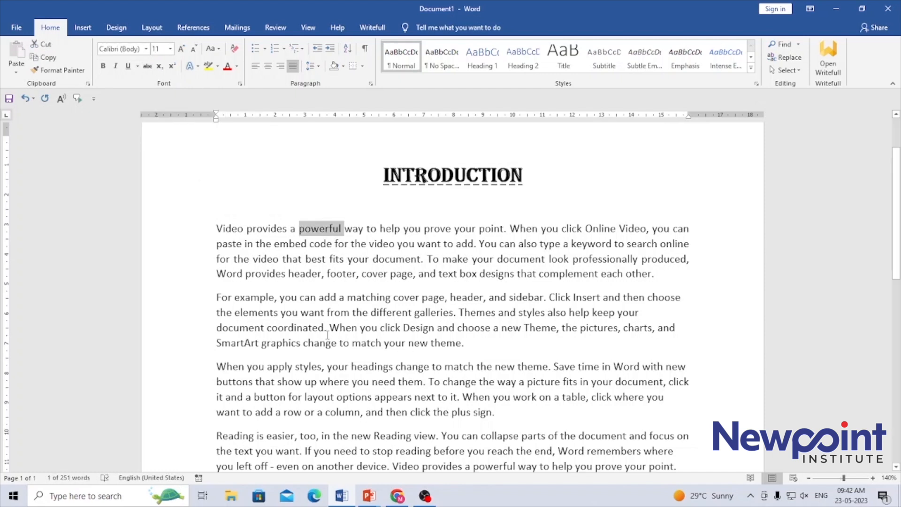
left_click(148, 69)
left_click(515, 296)
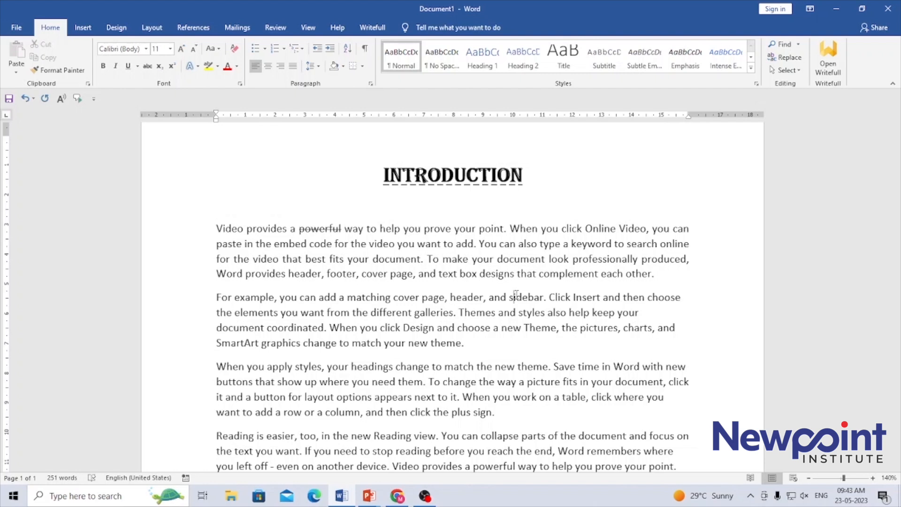
Highlight the entire first body paragraph in dark blue
left_click_drag(216, 228, 657, 277)
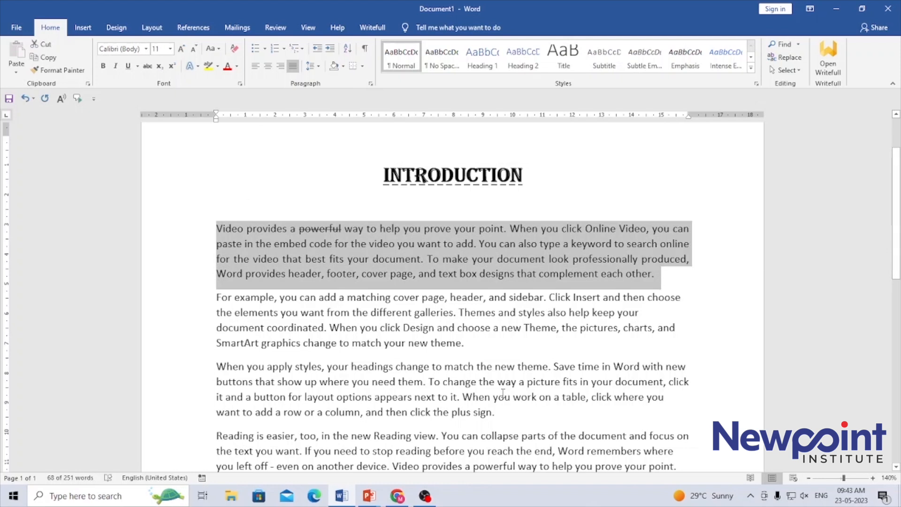
left_click(218, 66)
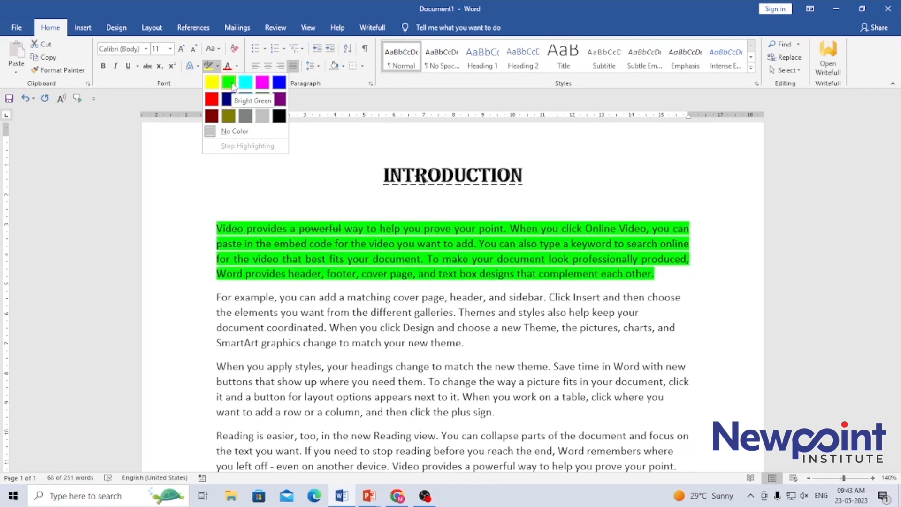
left_click(198, 68)
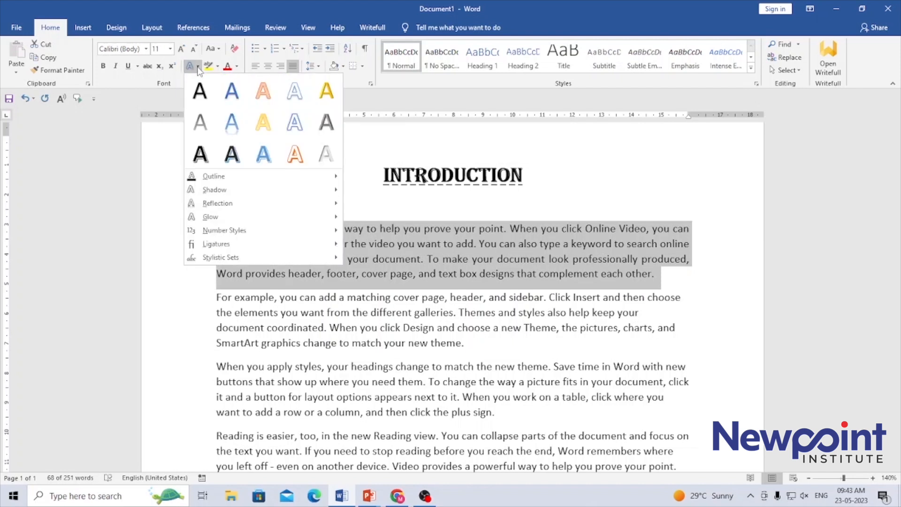
left_click(218, 66)
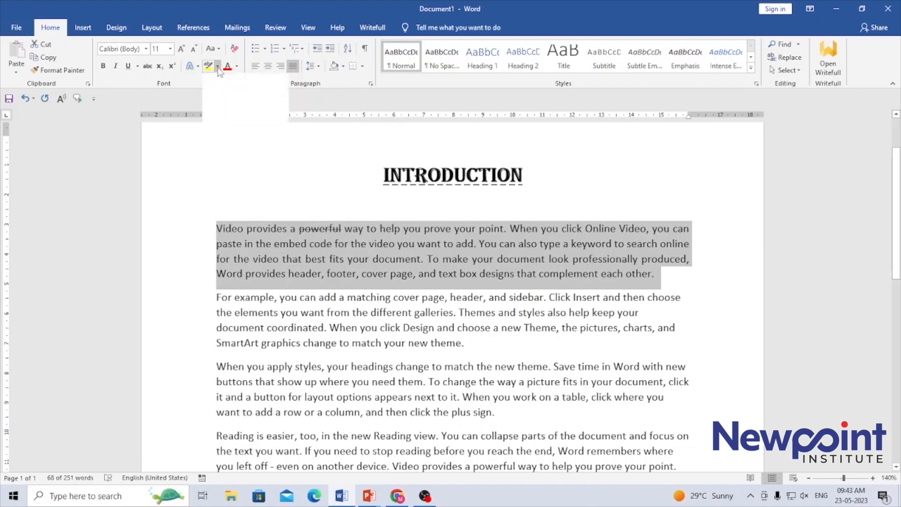
left_click(231, 101)
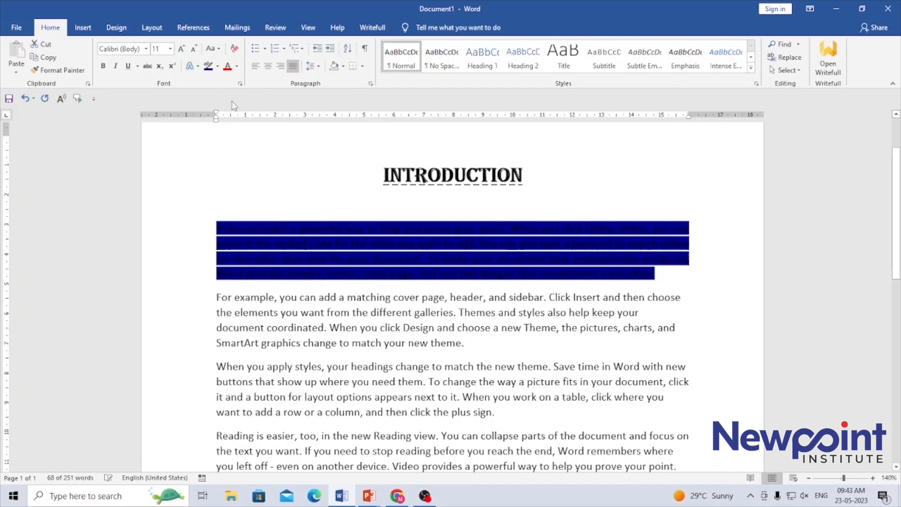
left_click(485, 396)
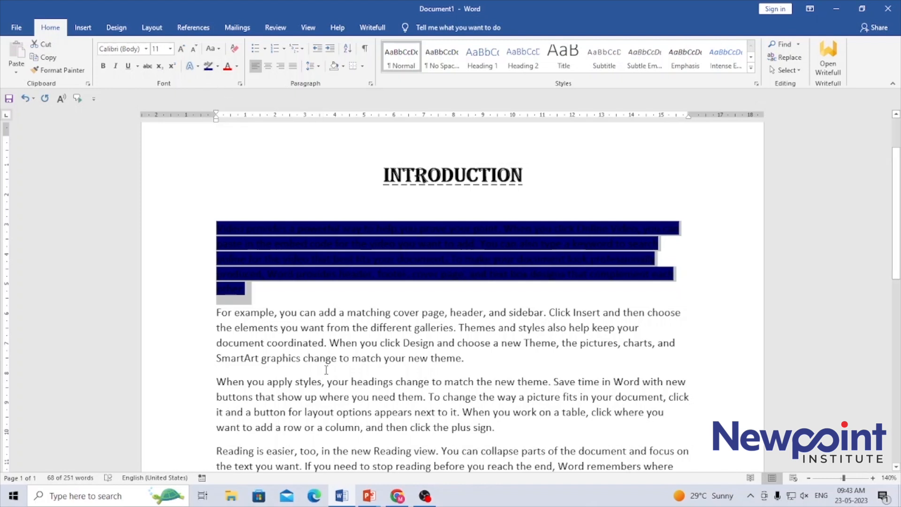
Set the font color of the highlighted first body paragraph to white
left_click(237, 66)
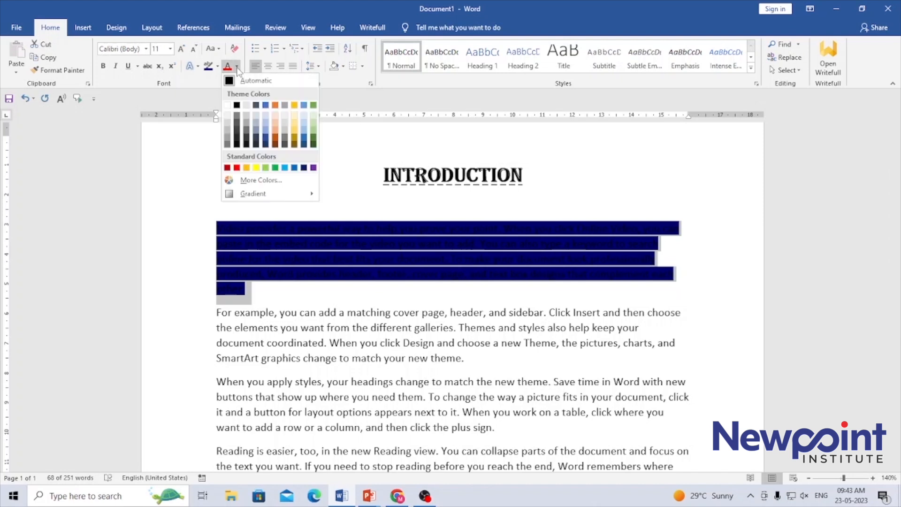
left_click(228, 106)
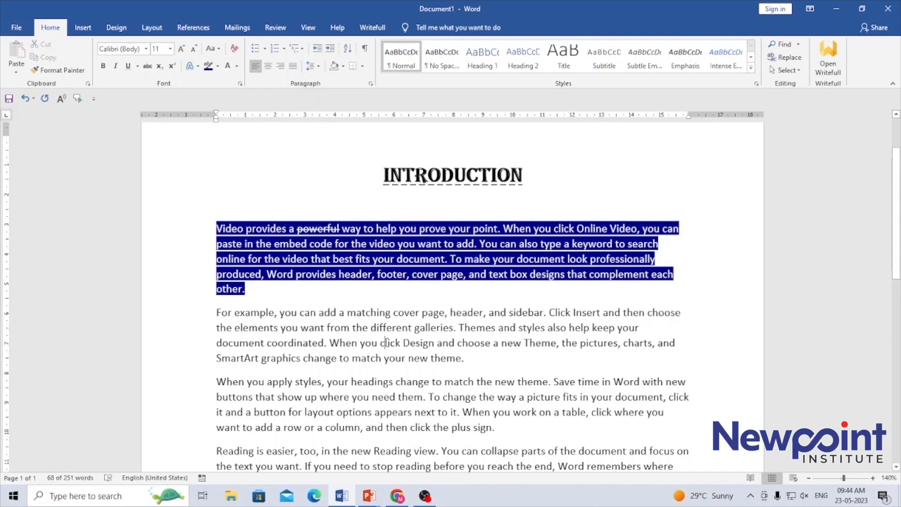
left_click(386, 343)
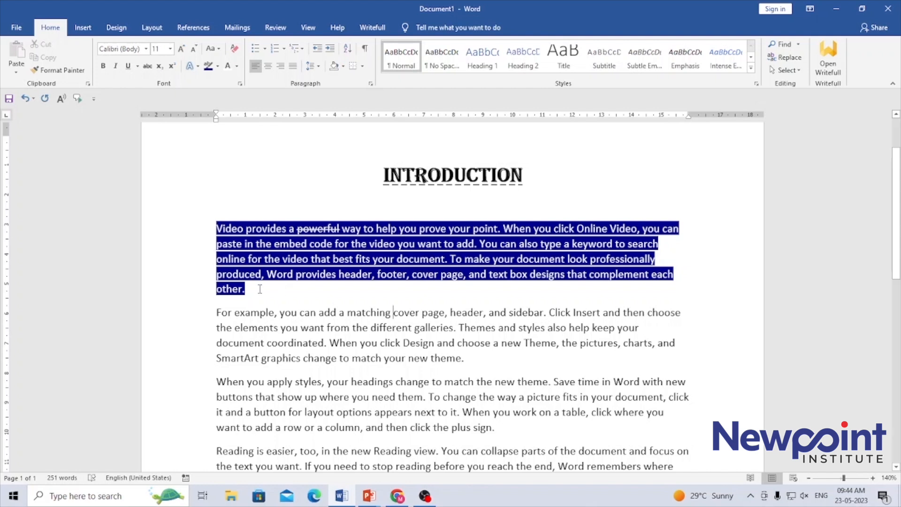
Undo the white font color and dark blue highlight on the first body paragraph
key("ctrl+z")
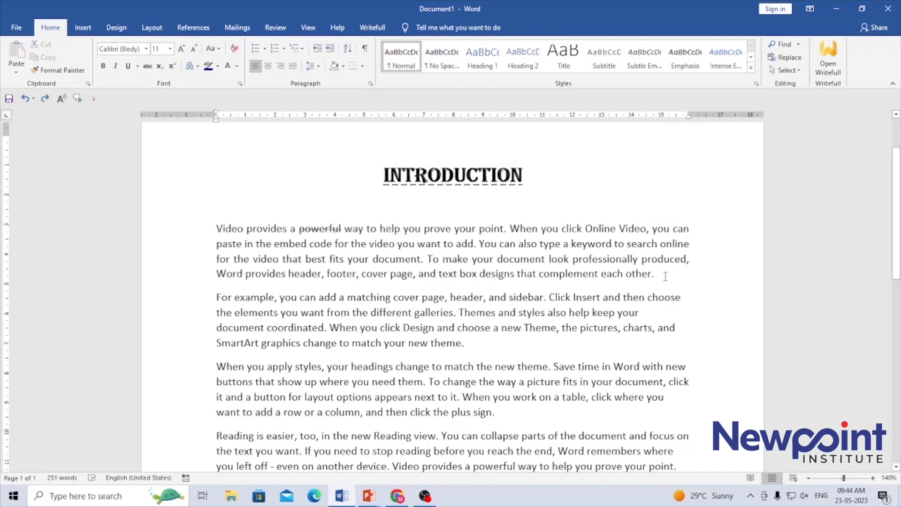
left_click_drag(655, 275, 211, 231)
Set the font color of the INTRODUCTION title to the gray theme color
triple_click(462, 172)
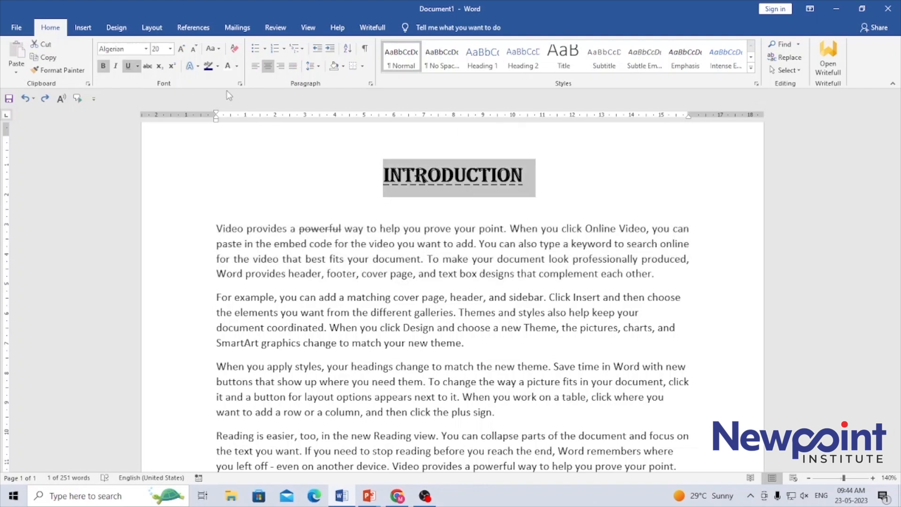
left_click(237, 66)
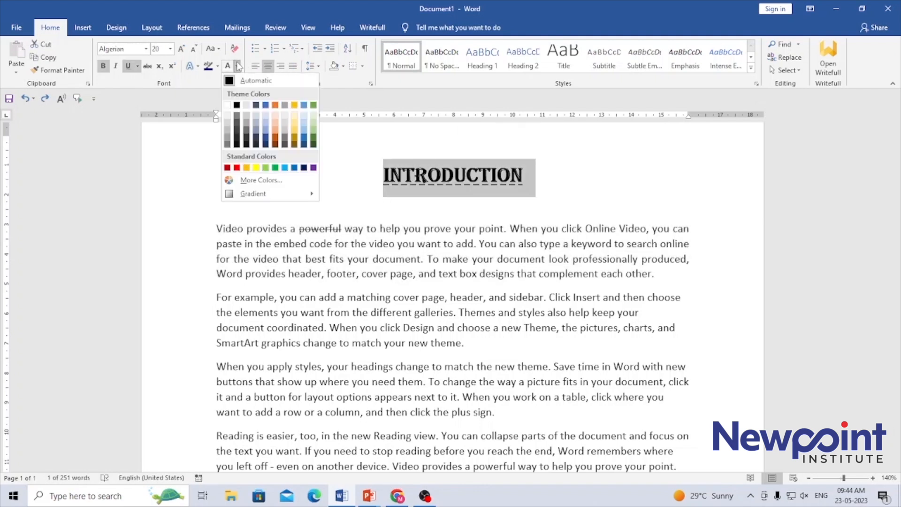
left_click(286, 105)
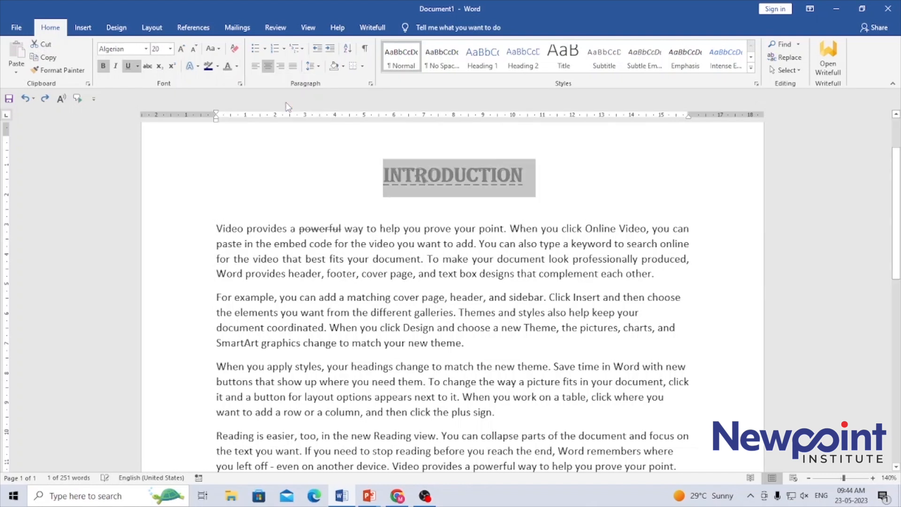
left_click(459, 249)
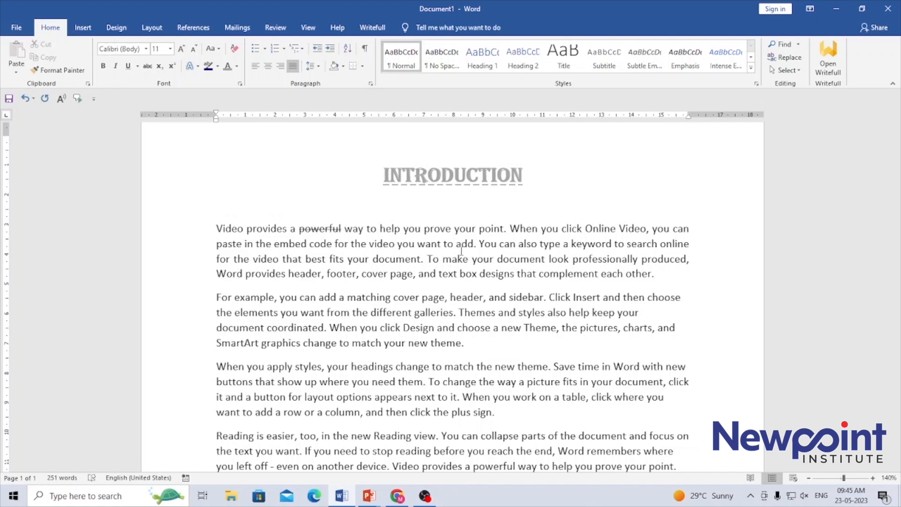
Apply the perspective shadow that falls toward the lower left to the INTRODUCTION title
left_click(446, 166)
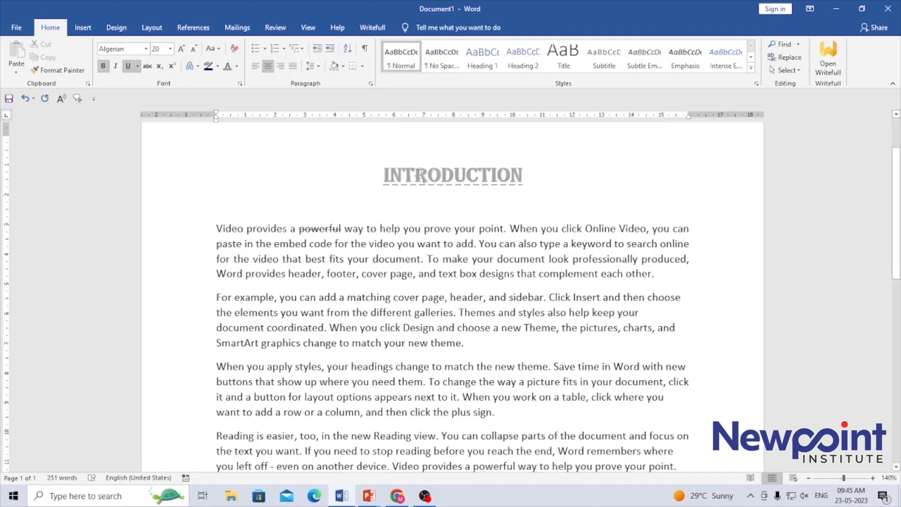
double_click(421, 174)
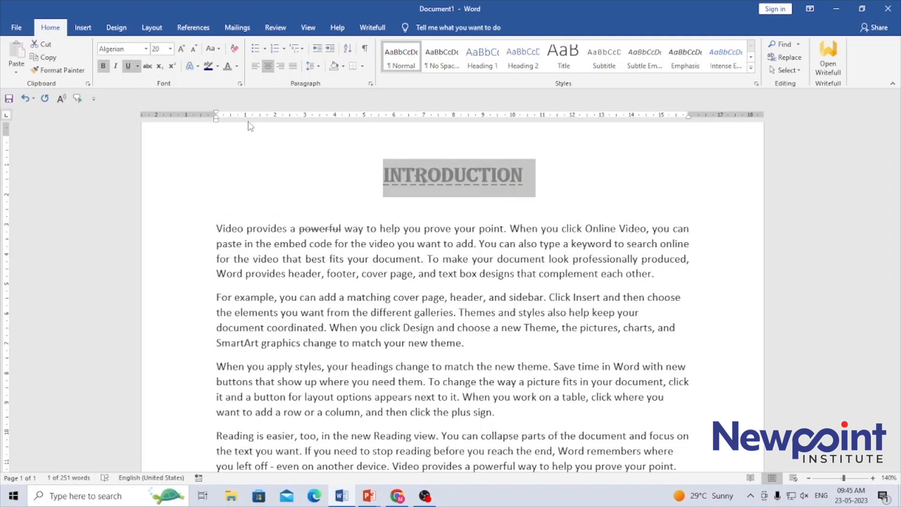
left_click(198, 66)
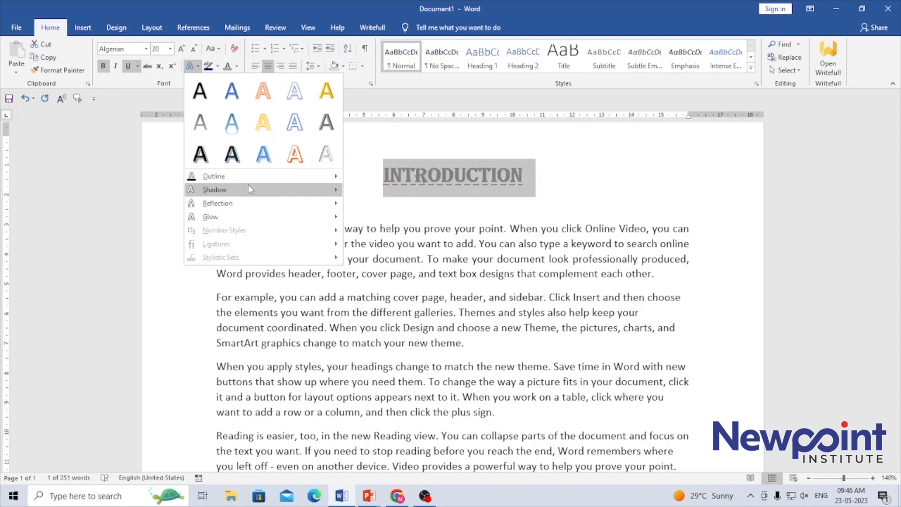
mouse_move(250, 189)
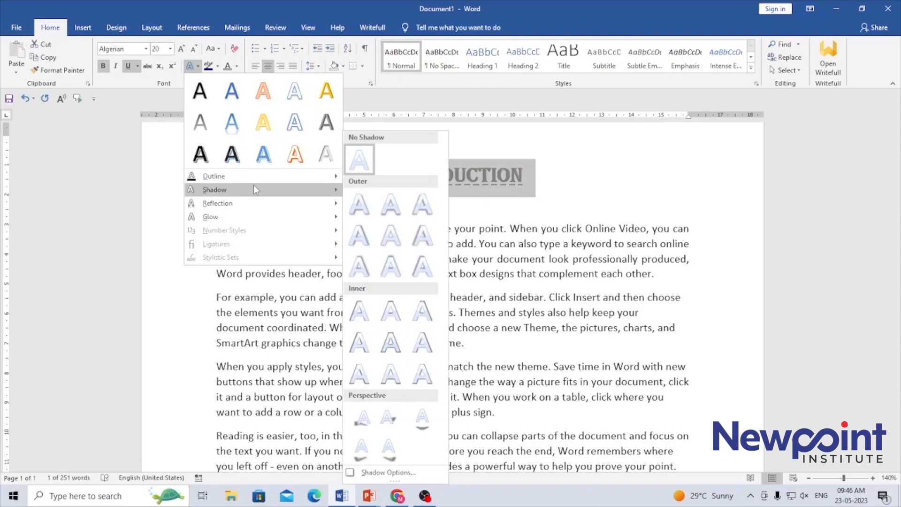
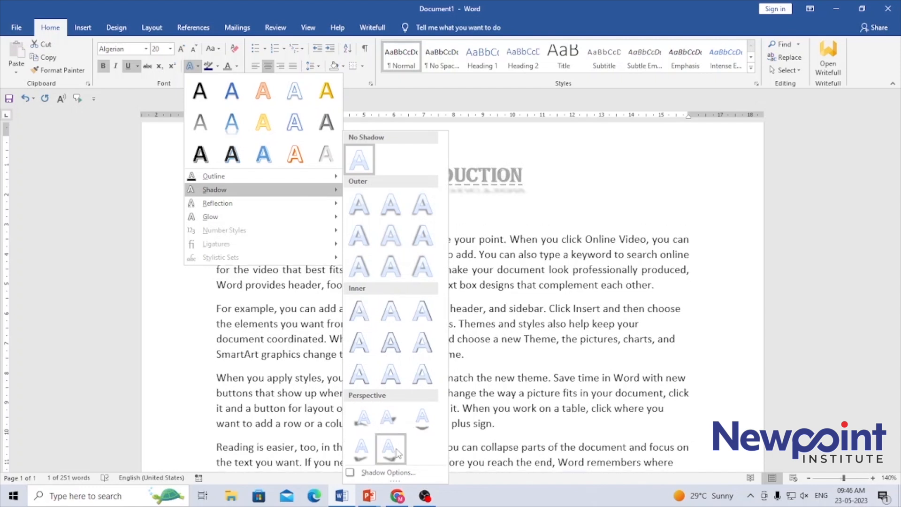
left_click(365, 447)
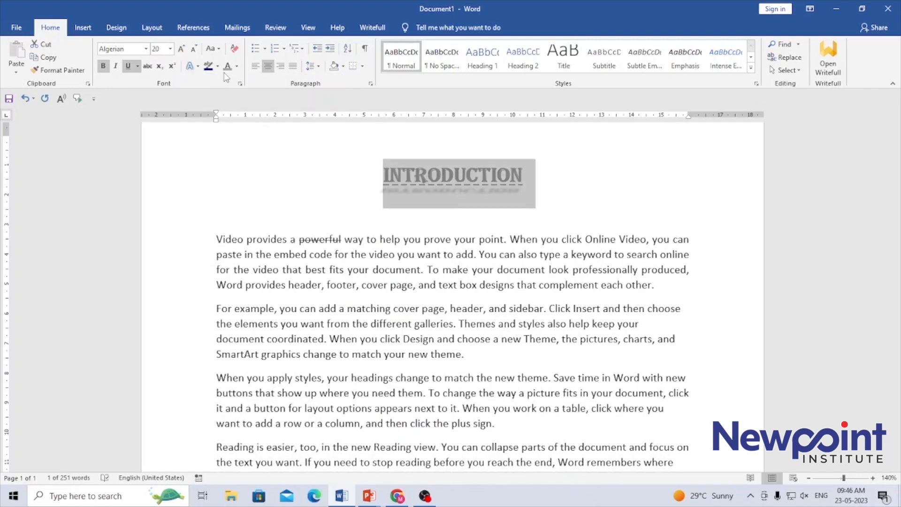
Set the font color of the INTRODUCTION title to the standard light blue
left_click(237, 66)
left_click(281, 169)
left_click(420, 192)
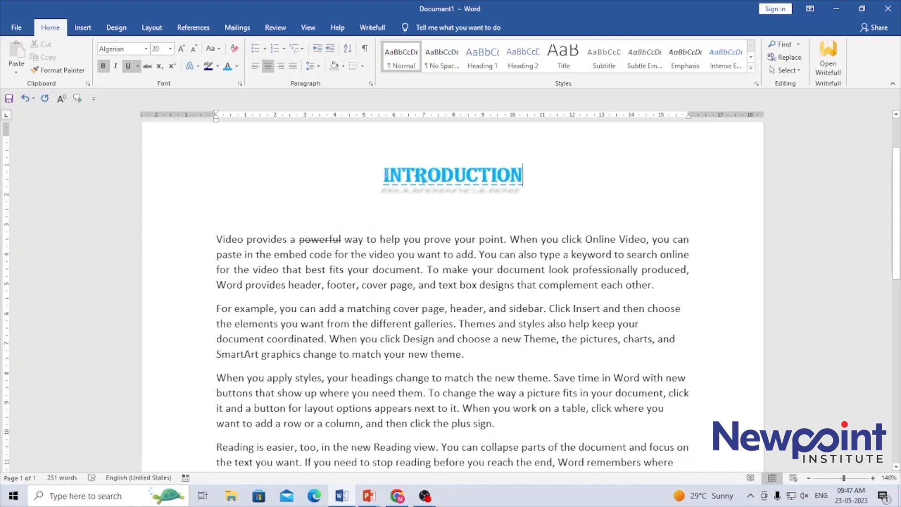
Give the INTRODUCTION title a solid text fill in the darkest blue theme shade with 27% transparency
triple_click(390, 170)
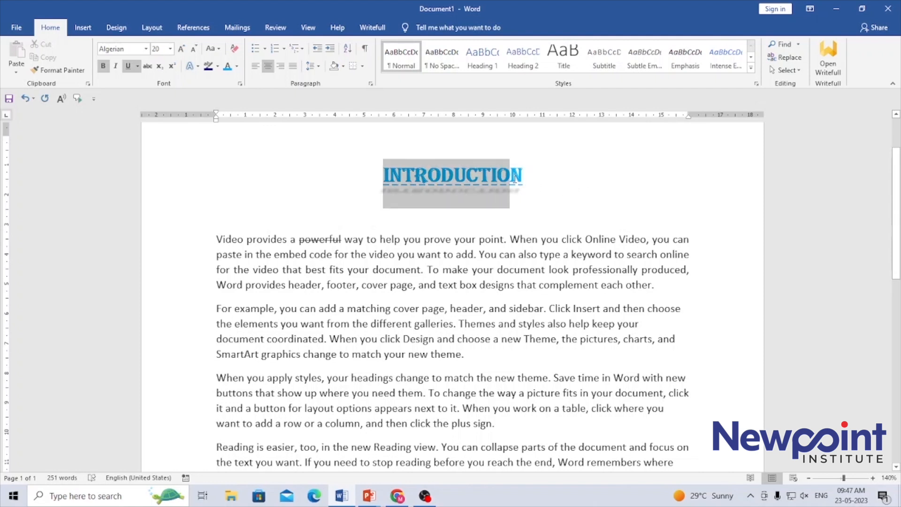
left_click(237, 67)
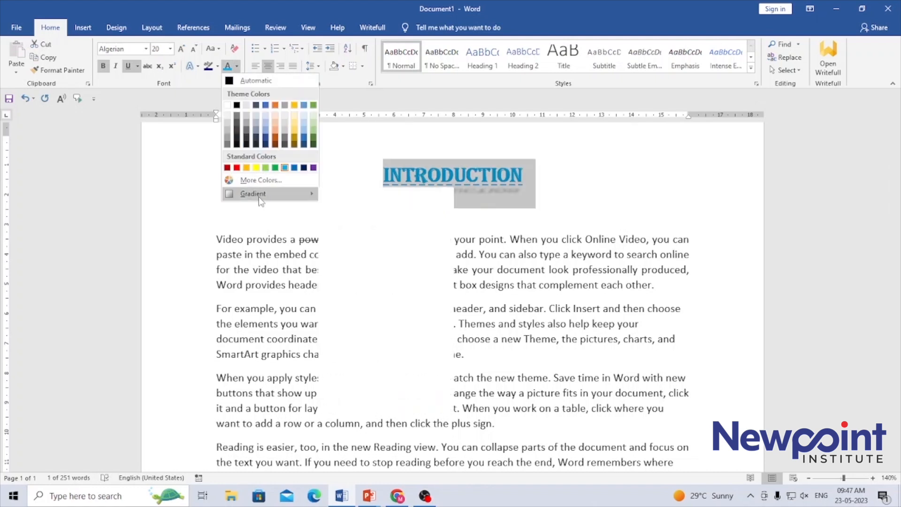
mouse_move(261, 201)
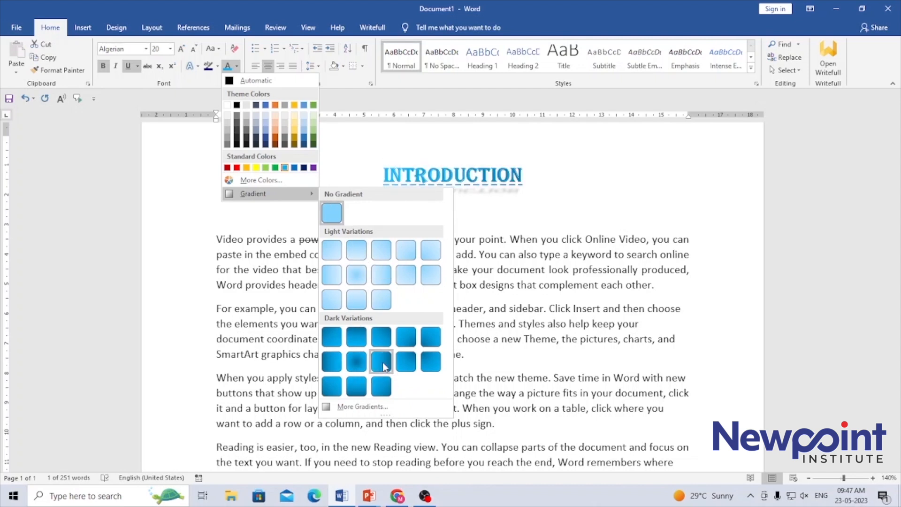
left_click(362, 407)
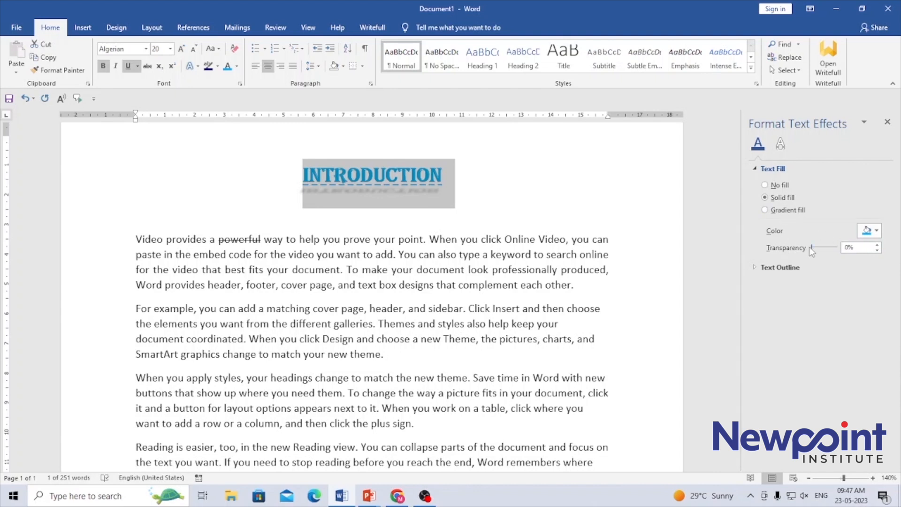
left_click_drag(812, 248, 821, 250)
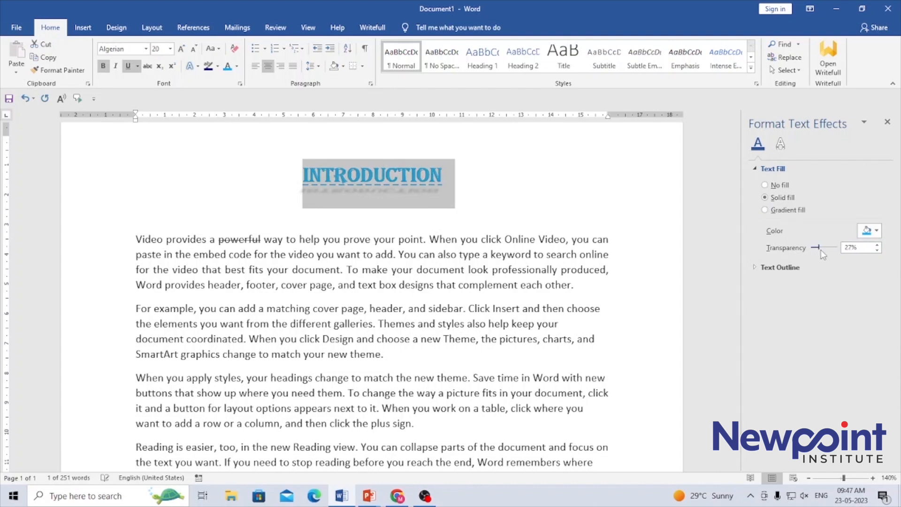
left_click(868, 232)
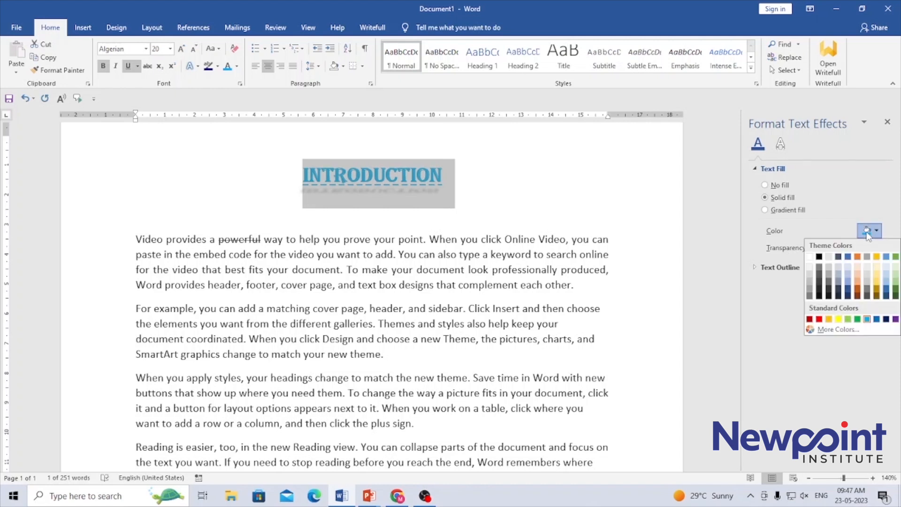
left_click(849, 295)
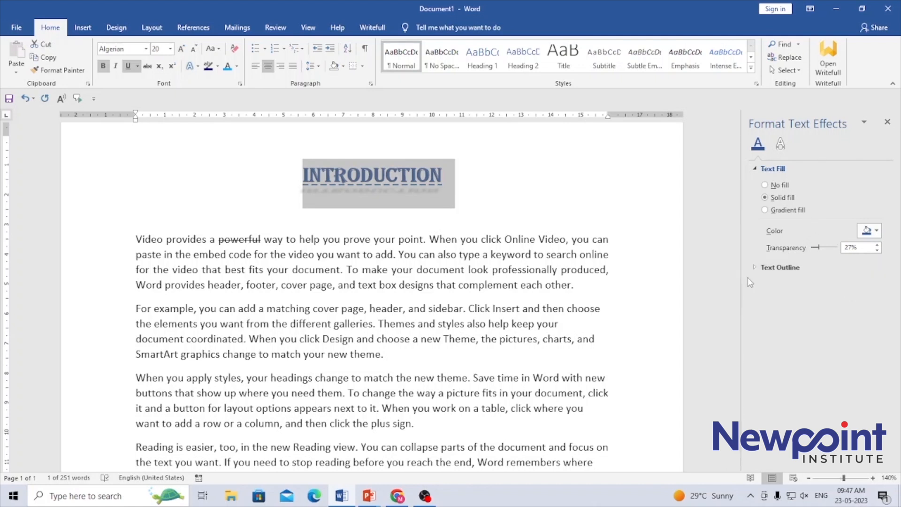
Add a solid text outline to the INTRODUCTION title, trying gold and a very light theme shade as its color
left_click(777, 267)
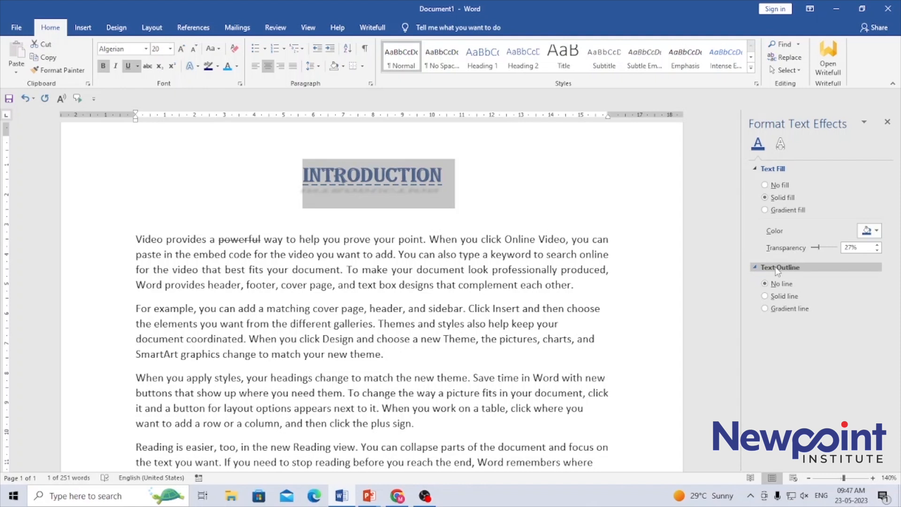
left_click(783, 300)
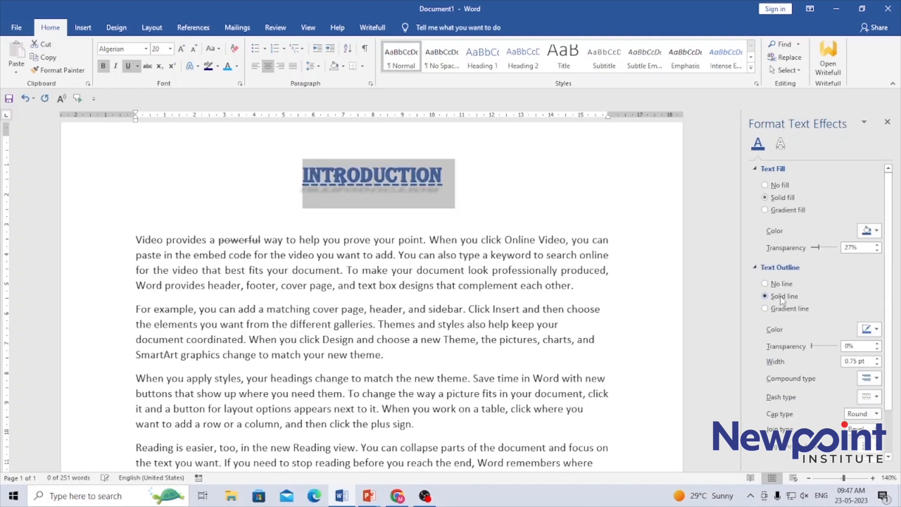
left_click(877, 329)
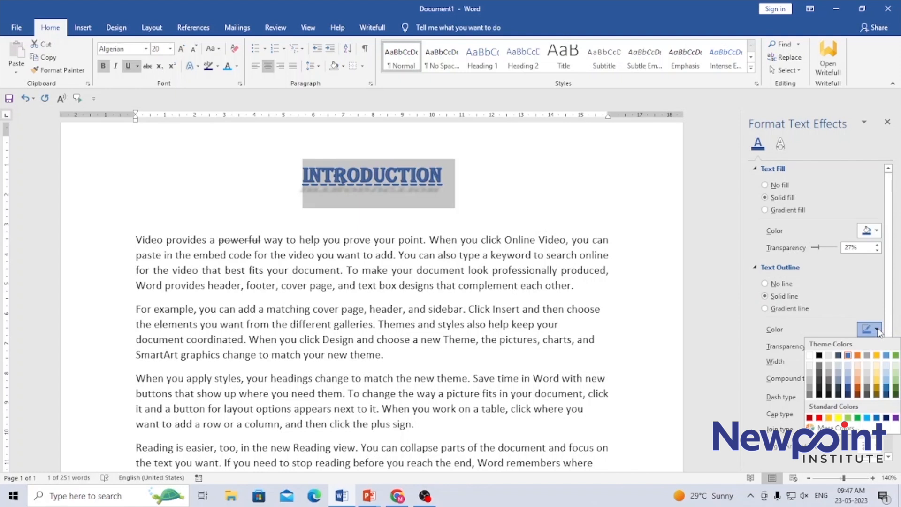
left_click(876, 355)
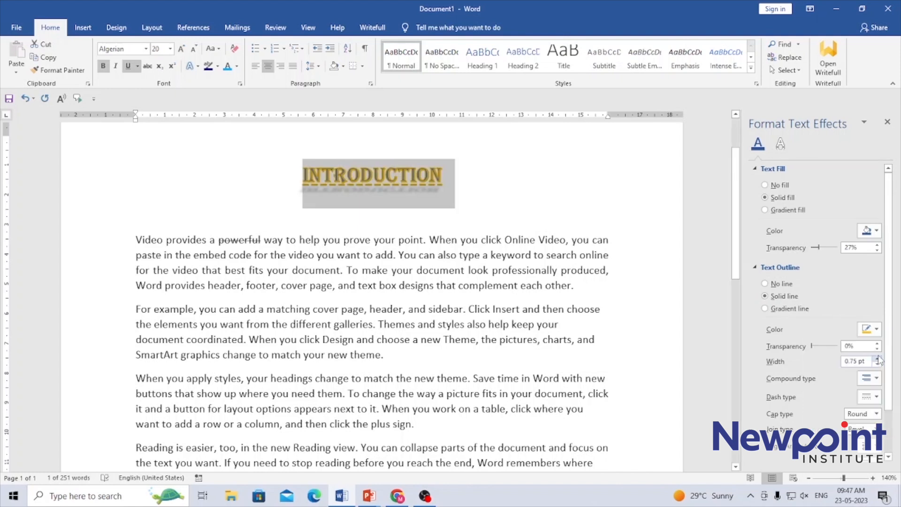
left_click(877, 330)
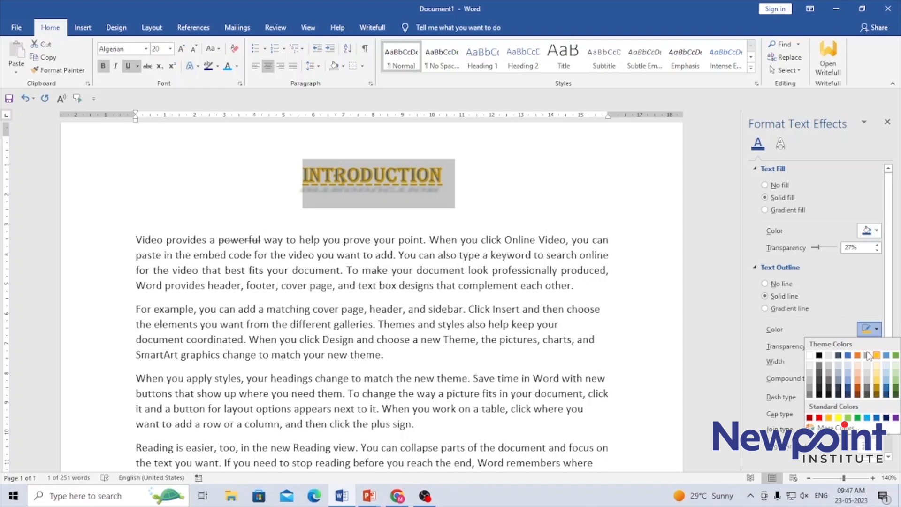
left_click(868, 365)
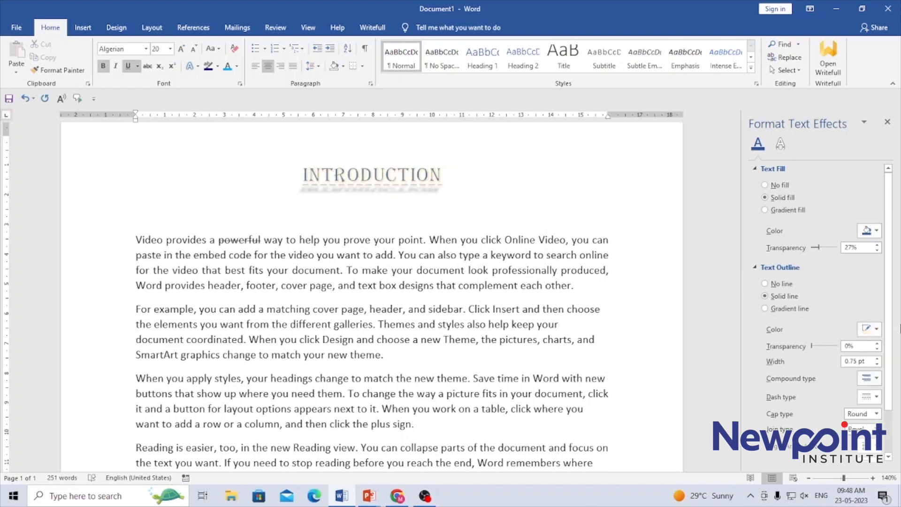
Try a 1.25 pt outline width on the INTRODUCTION title and return it to 0.75 pt
left_click_drag(892, 301, 892, 345)
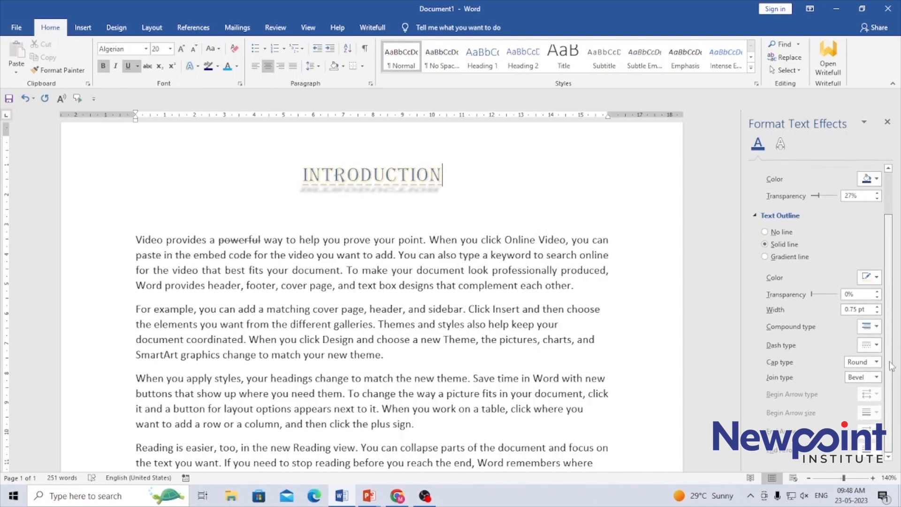
left_click_drag(893, 351, 896, 307)
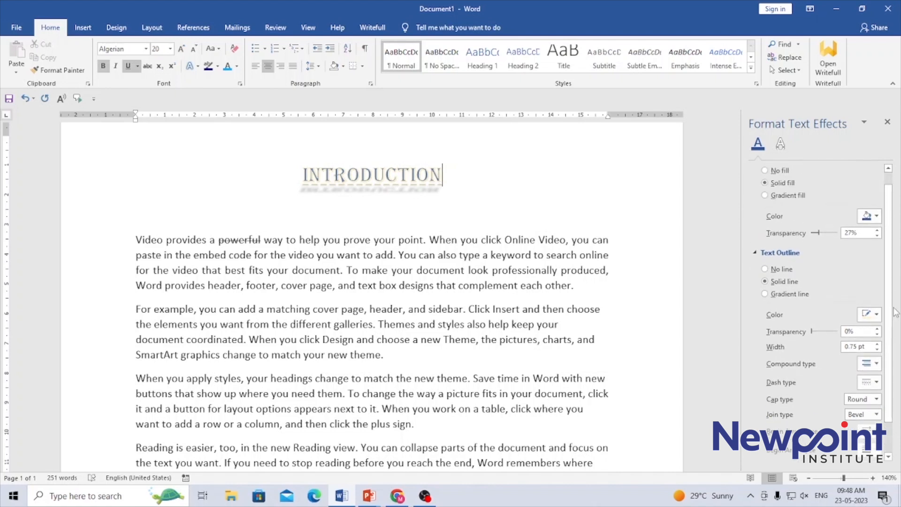
left_click_drag(298, 175, 456, 184)
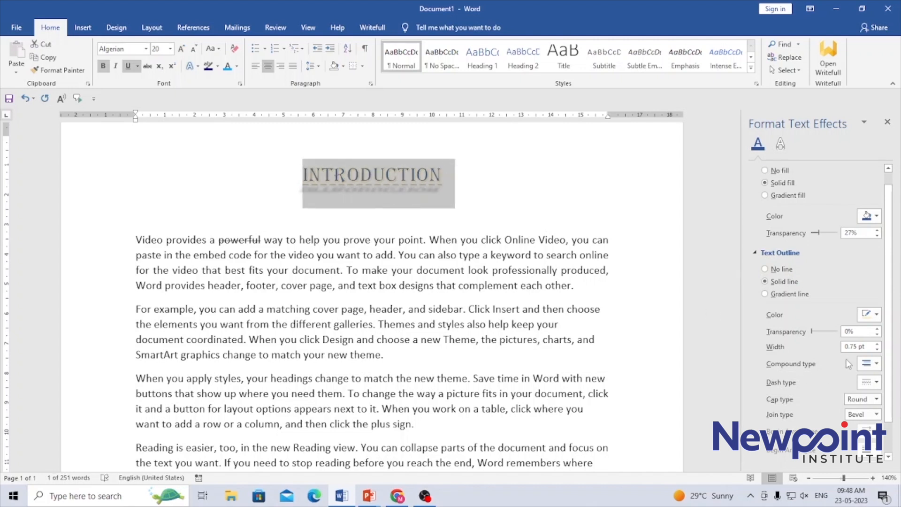
left_click(878, 344)
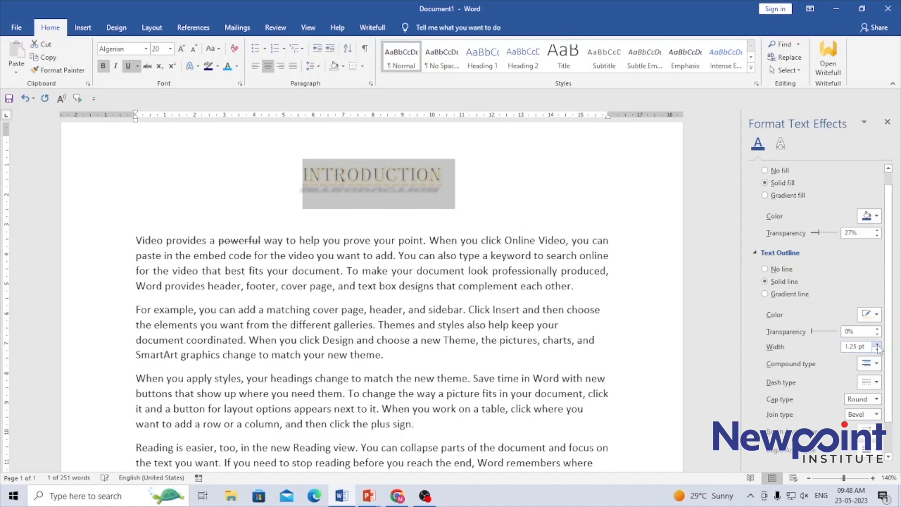
left_click(877, 349)
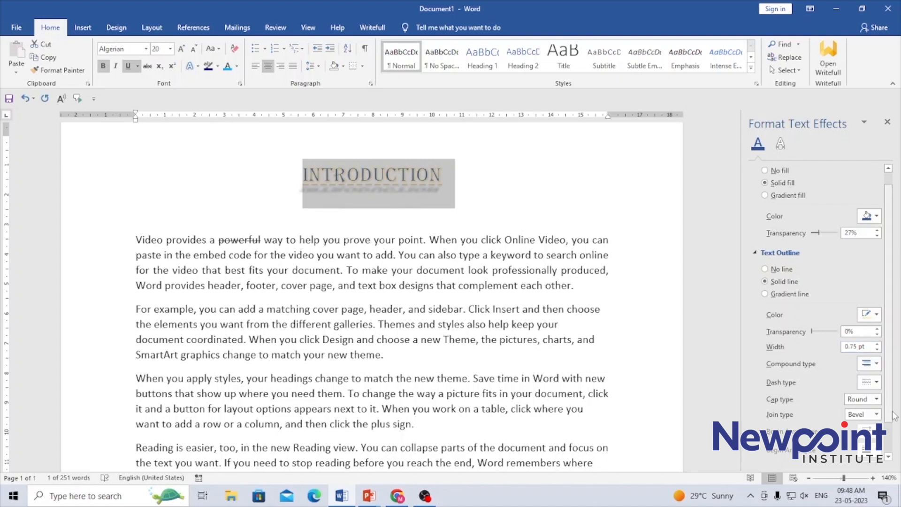
Change the title's text outline to a gradient line with a blue preset gradient and the Radial type
left_click(781, 295)
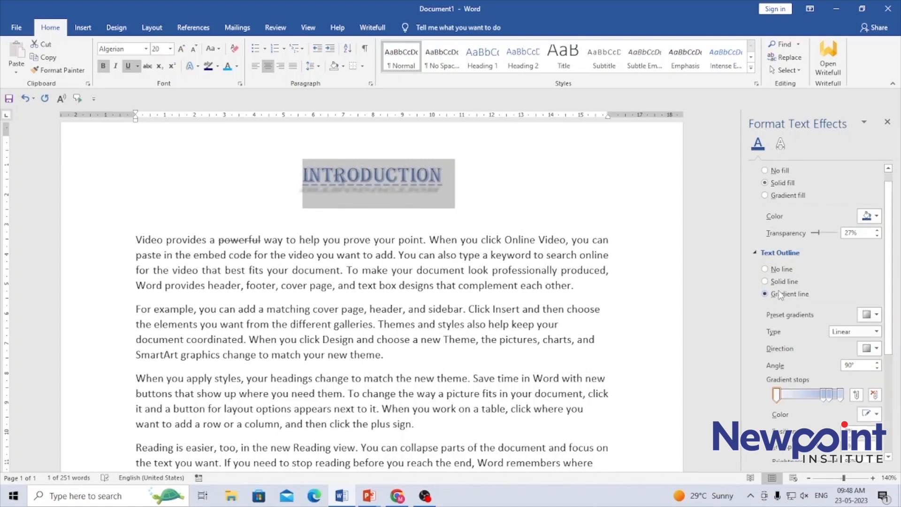
left_click(870, 315)
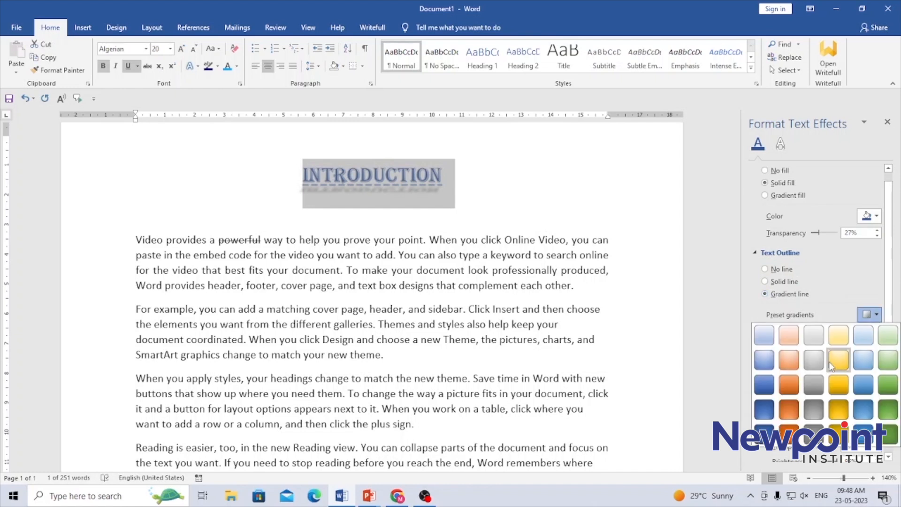
left_click(765, 360)
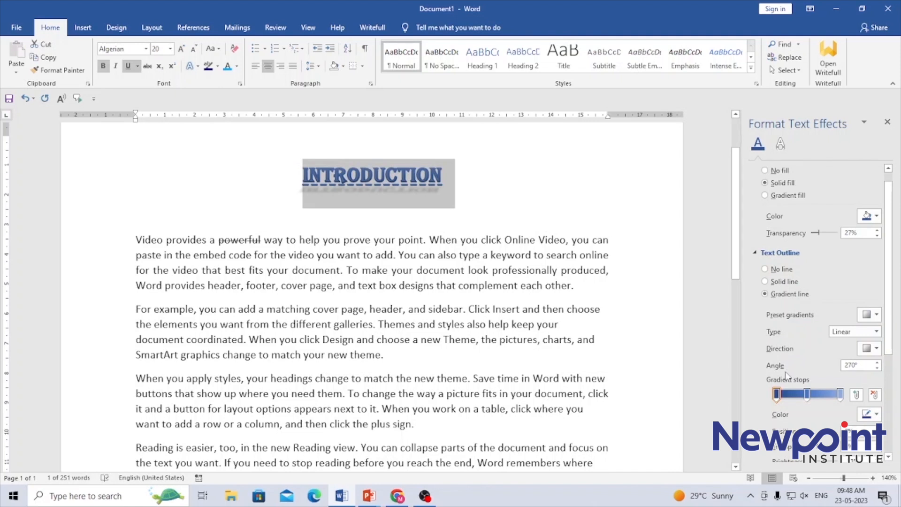
left_click(877, 333)
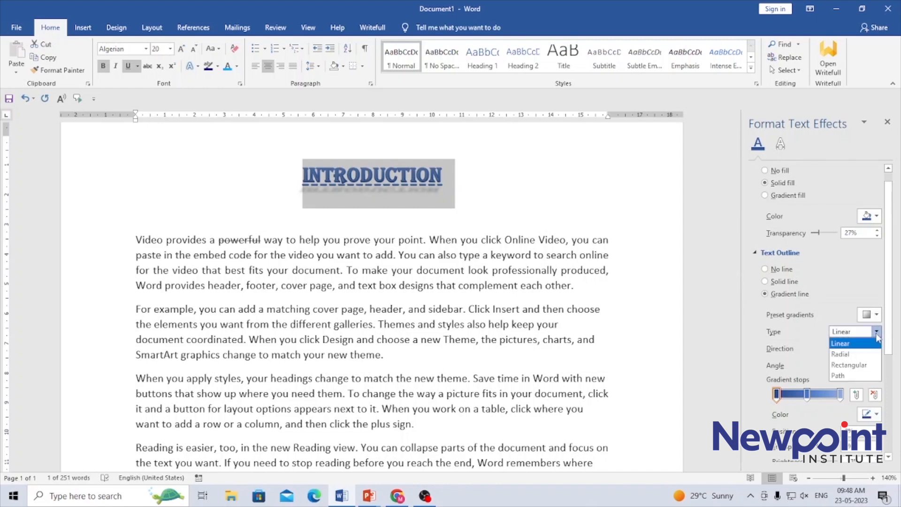
left_click(860, 357)
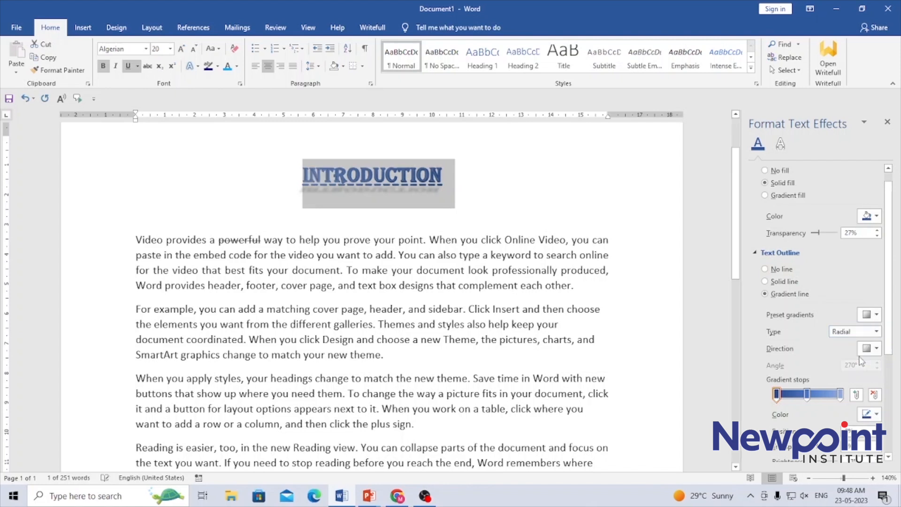
left_click(528, 199)
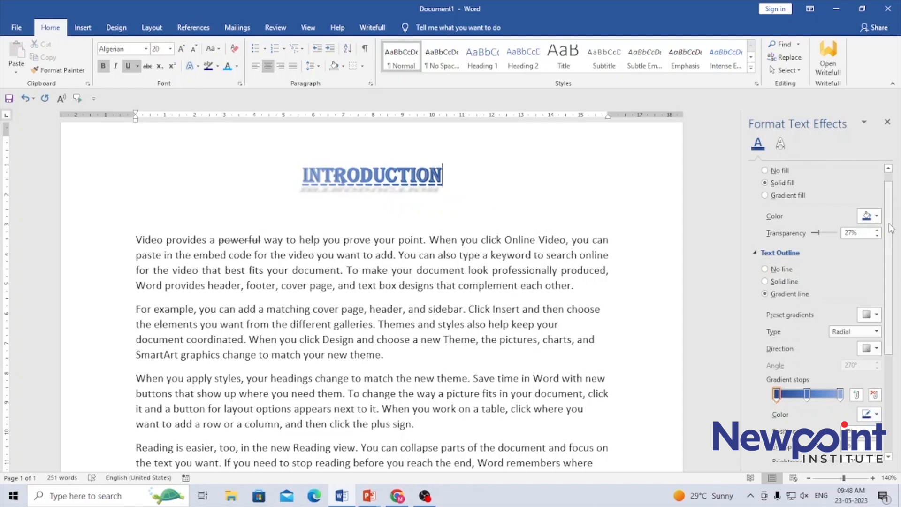
Set the outline gradient stop to 46% transparency and -45% brightness, choose a compound line type, and reselect the title
left_click_drag(887, 236, 895, 338)
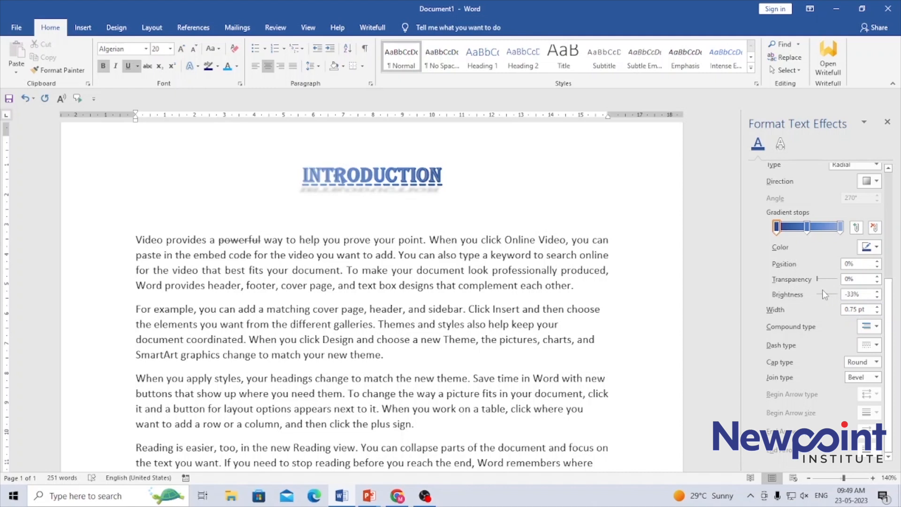
left_click_drag(825, 294, 829, 282)
left_click(873, 333)
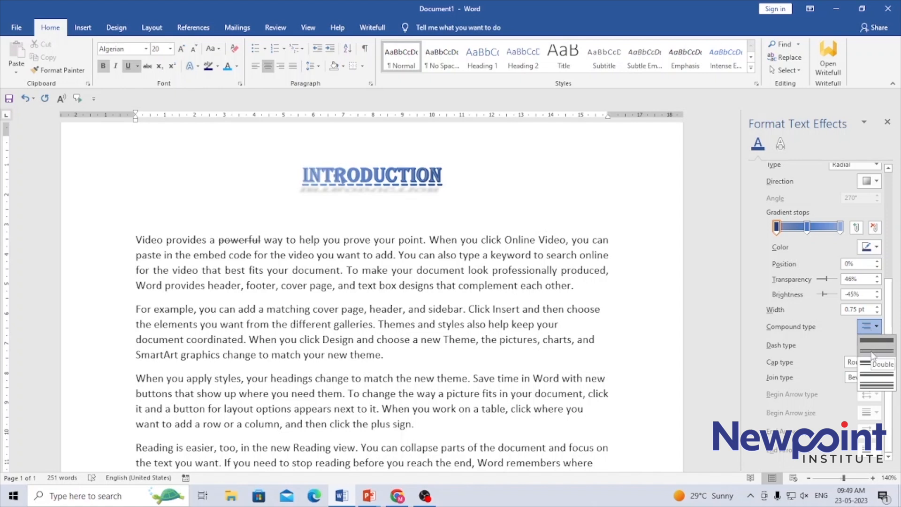
left_click(874, 363)
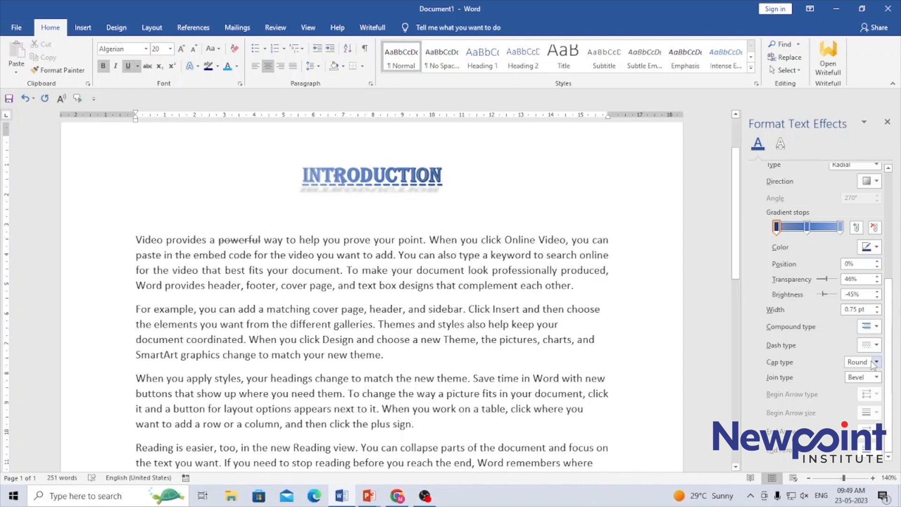
triple_click(380, 181)
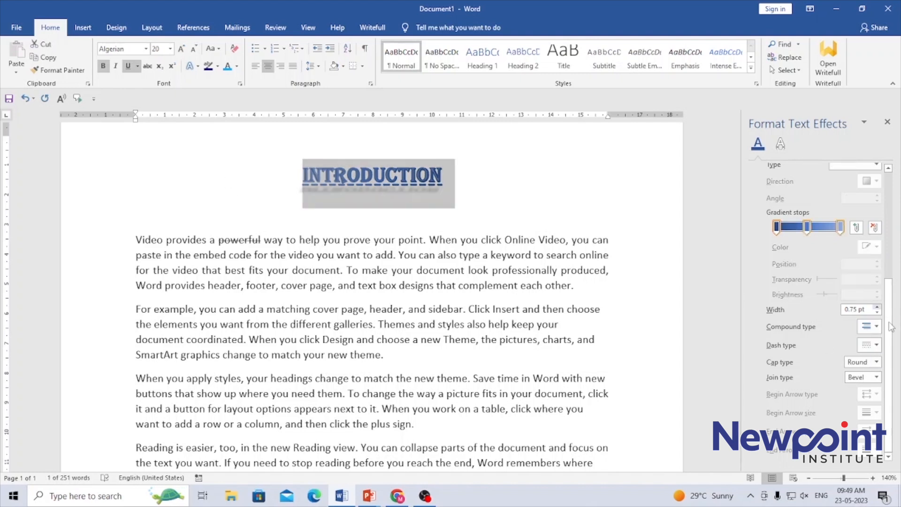
Set the compound type of the INTRODUCTION title's text outline to a double line
left_click(873, 326)
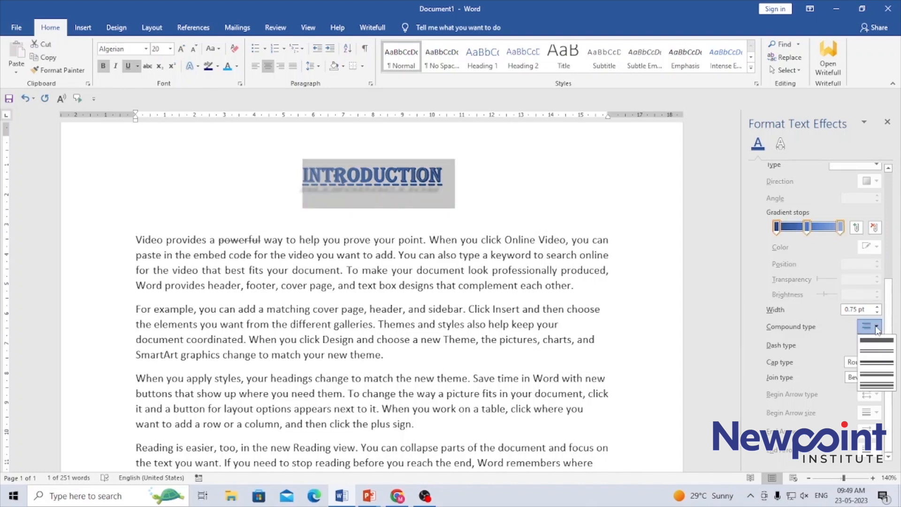
left_click(873, 350)
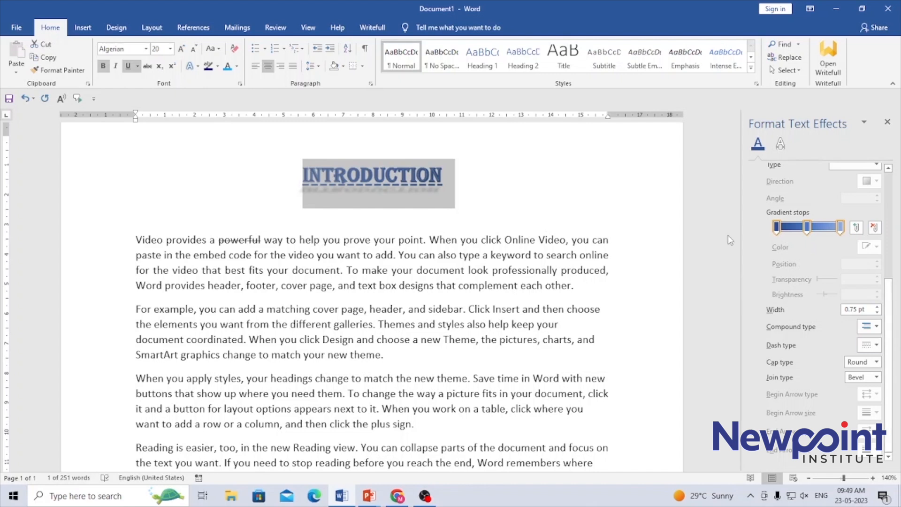
left_click_drag(893, 331, 895, 213)
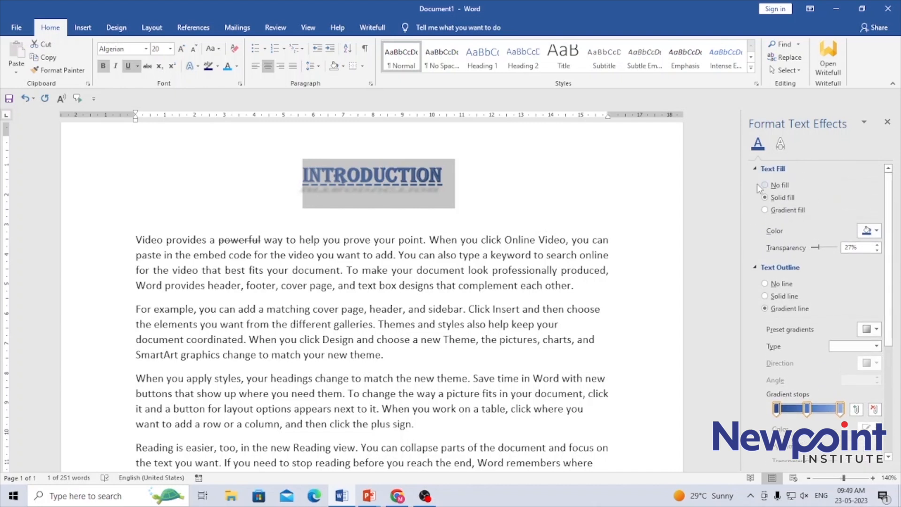
Apply the yellow 18 pt glow variation to the INTRODUCTION title and deselect the text
left_click(780, 145)
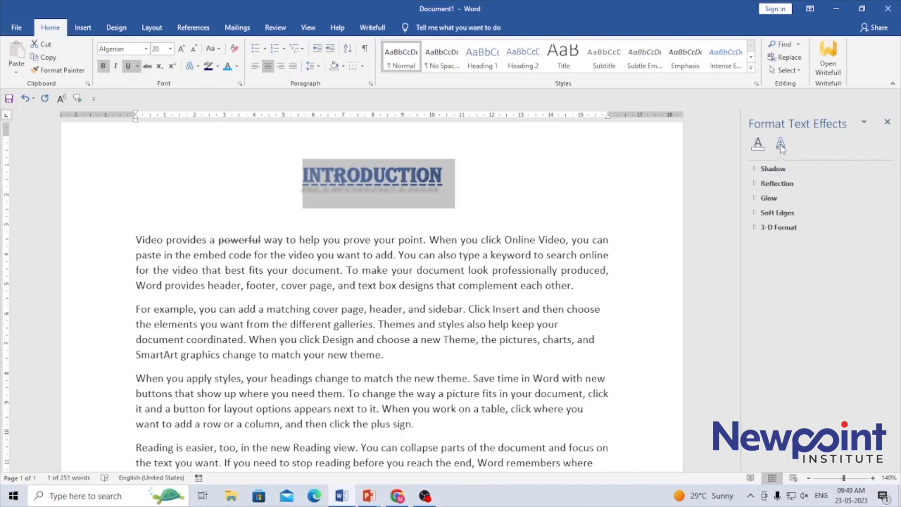
left_click(757, 198)
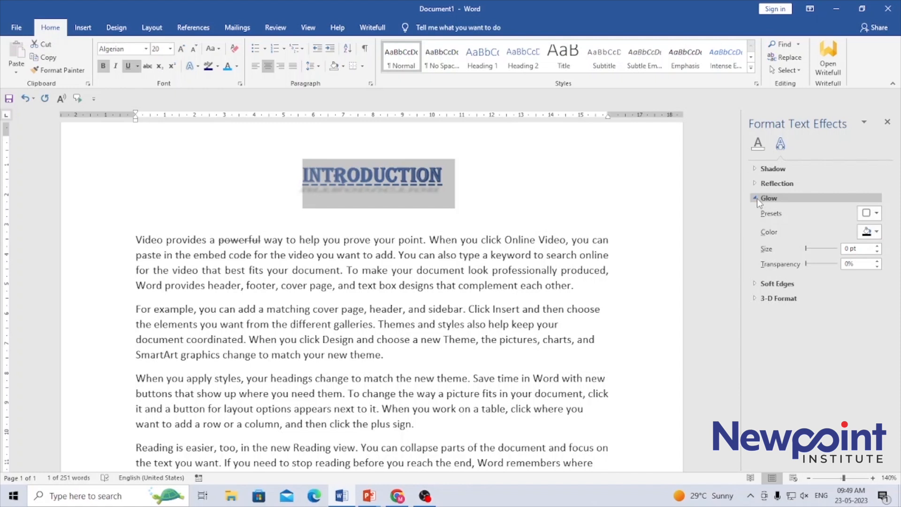
left_click(876, 215)
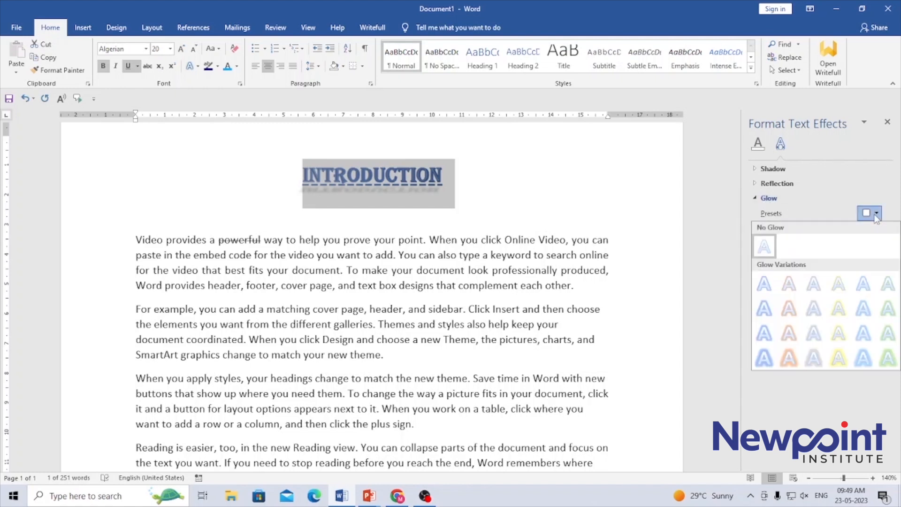
left_click(840, 356)
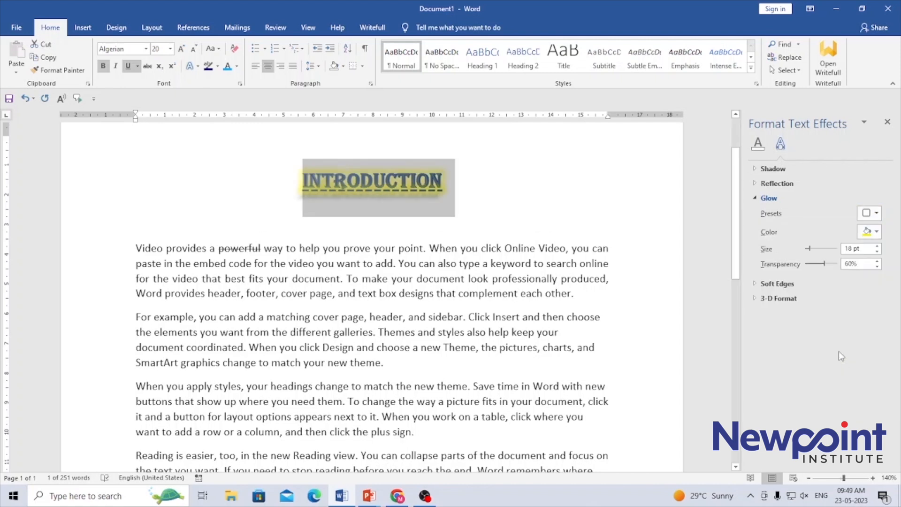
left_click(505, 192)
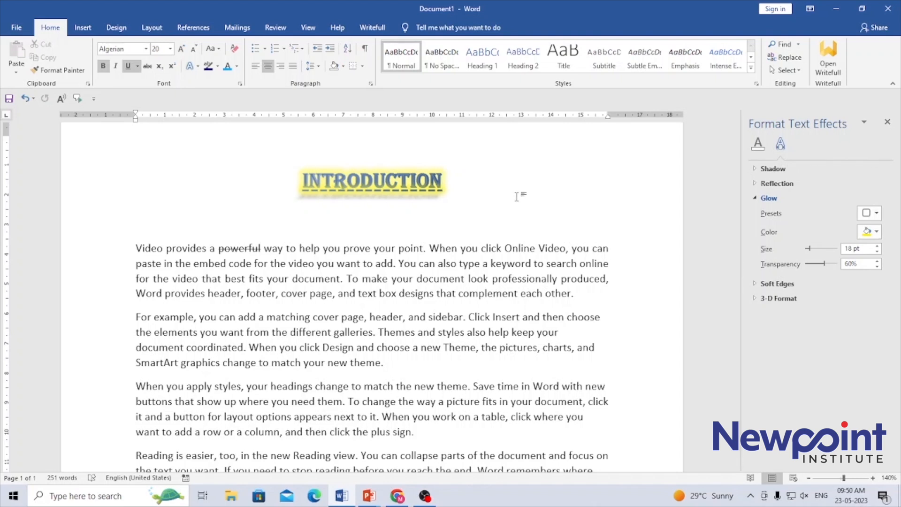
Give the INTRODUCTION title a 3-D format with the Riblet top bevel, and deselect the title
left_click(756, 284)
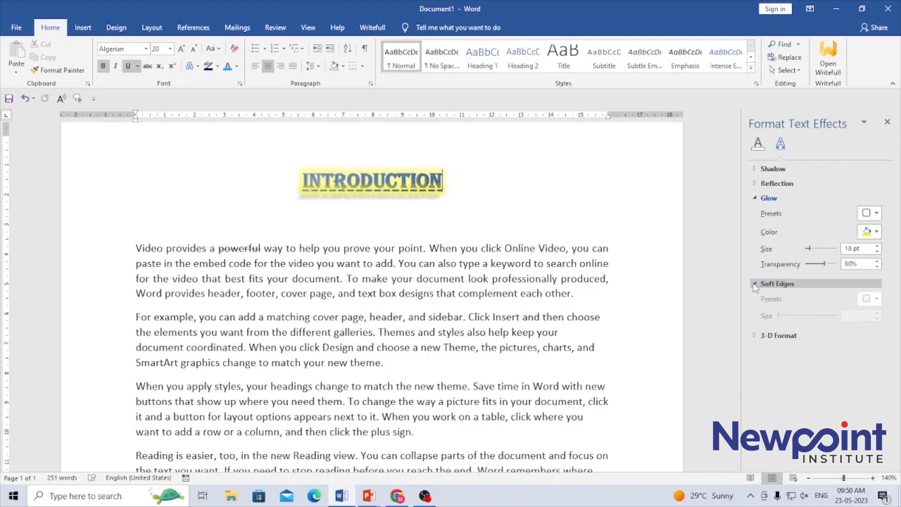
double_click(410, 181)
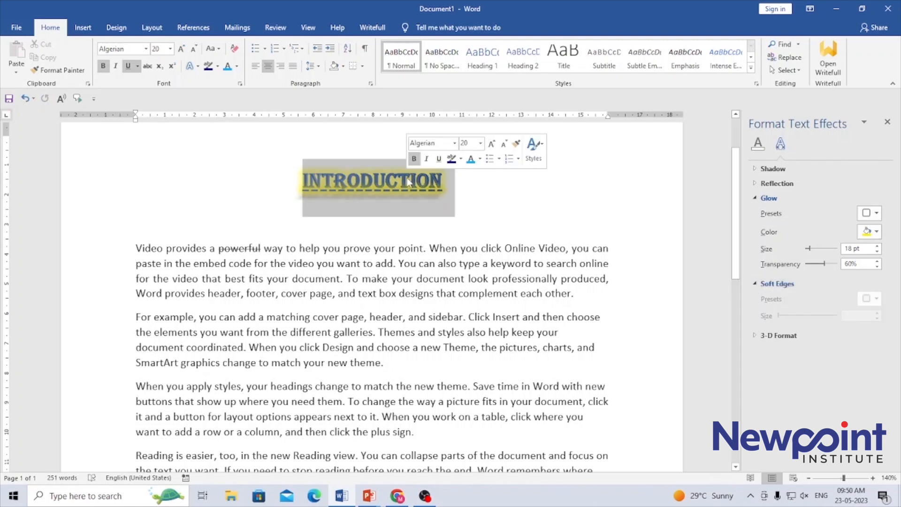
left_click(763, 335)
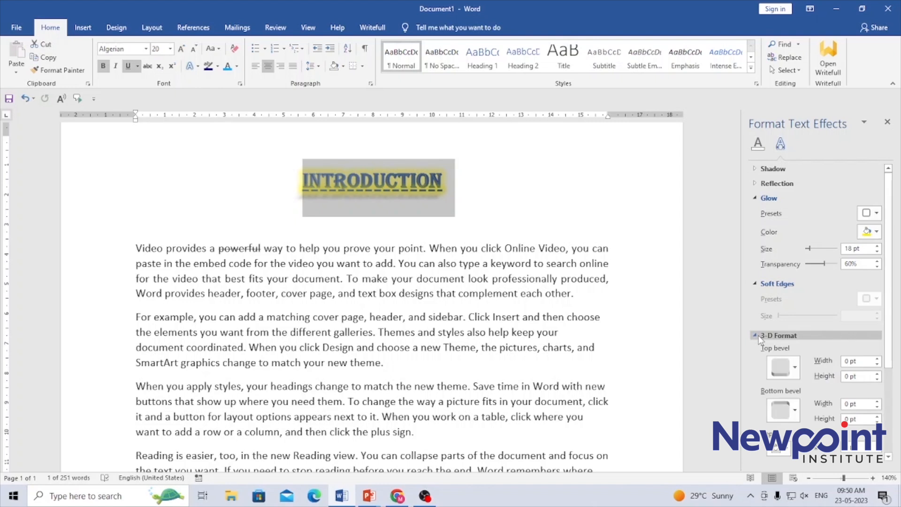
left_click(794, 374)
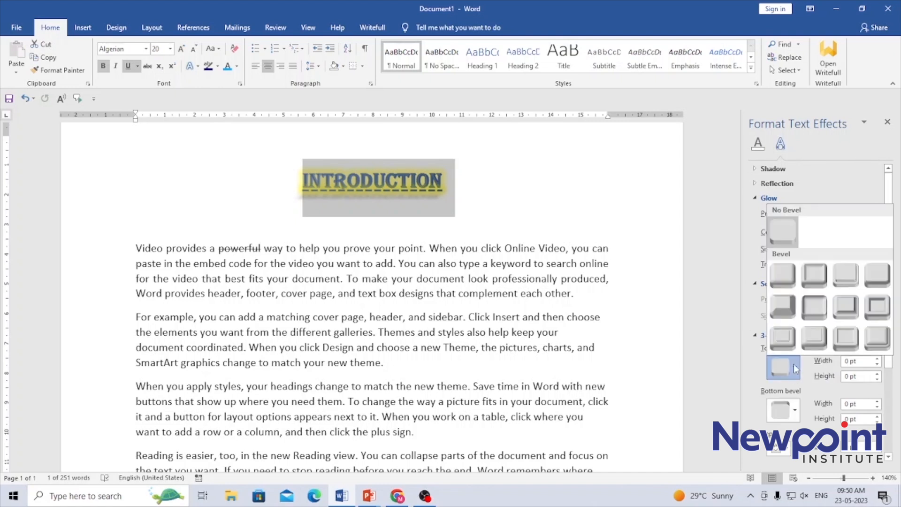
left_click(812, 339)
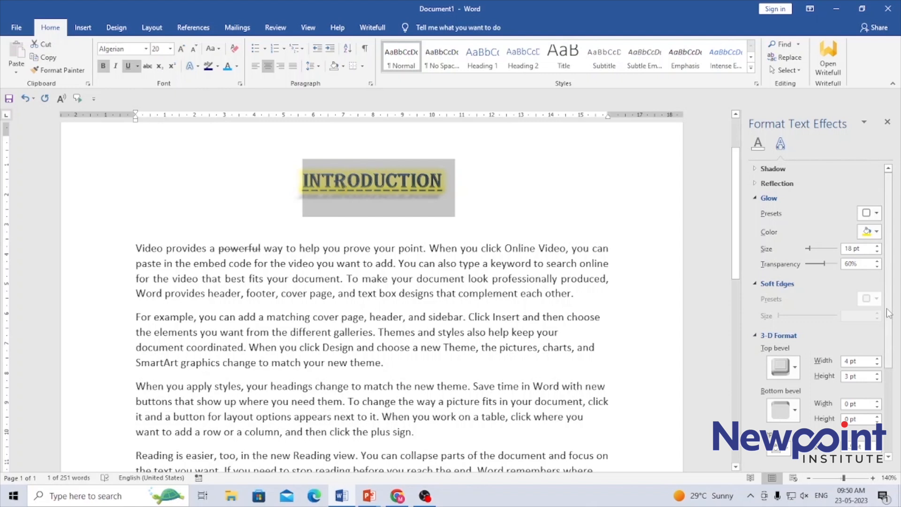
scroll(889, 314, "down", 3)
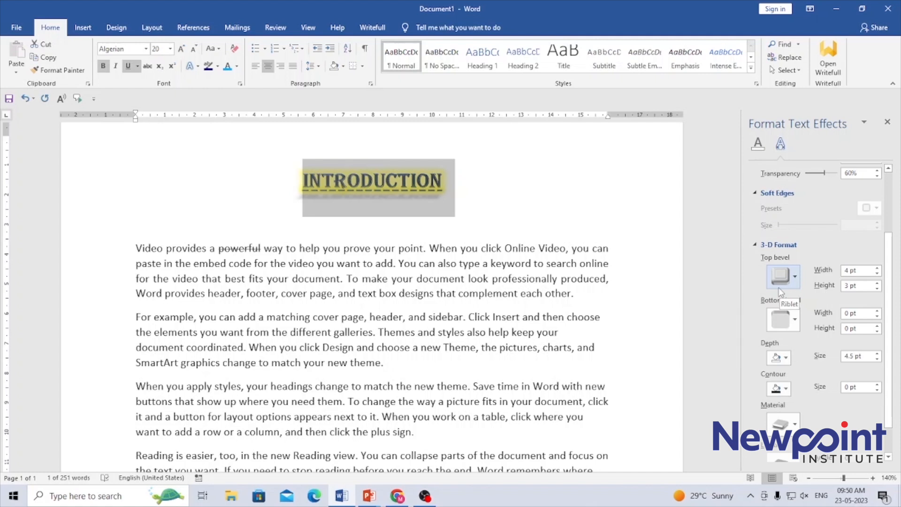
left_click(430, 248)
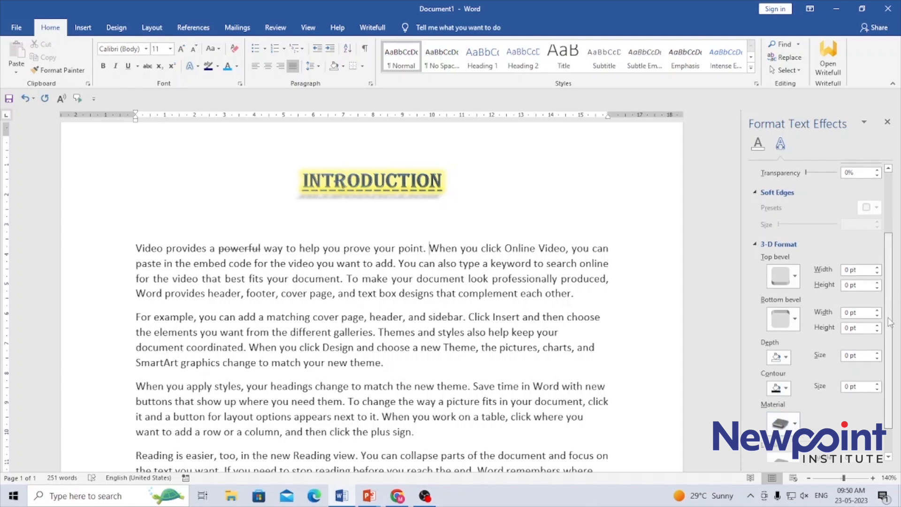
Look over the Reflection and Shadow text effect settings, and close the text effects settings
scroll(895, 356, "up", 3)
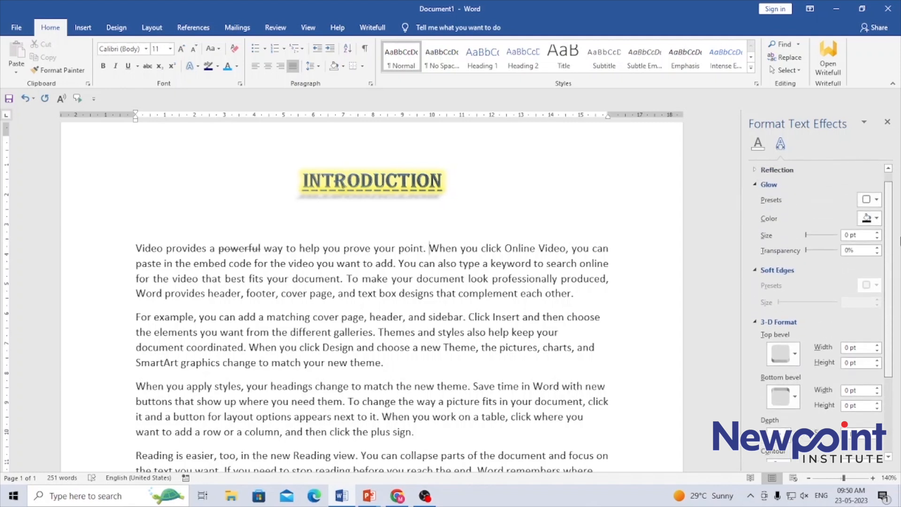
scroll(890, 281, "up", 1)
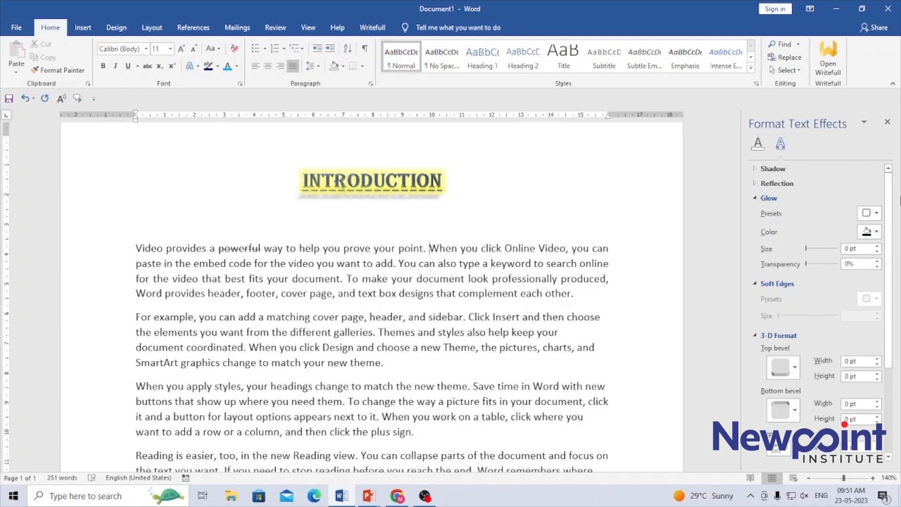
left_click(755, 183)
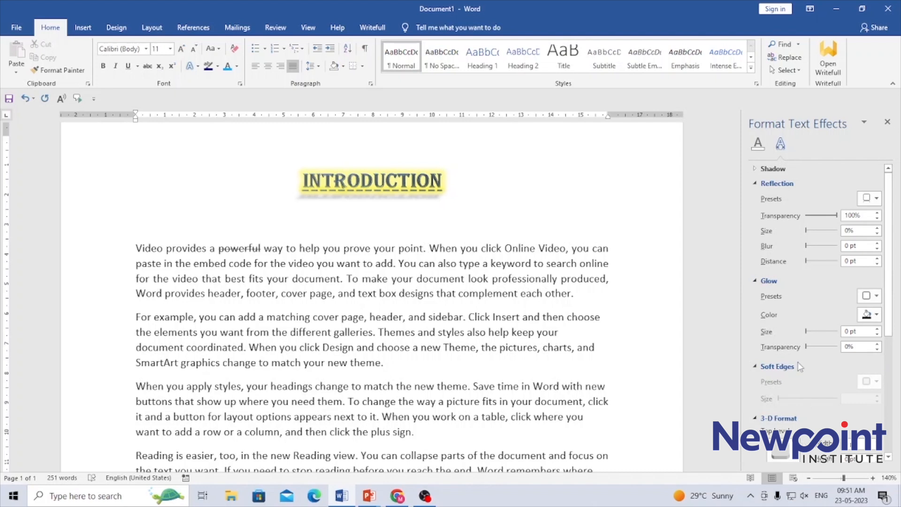
left_click(754, 169)
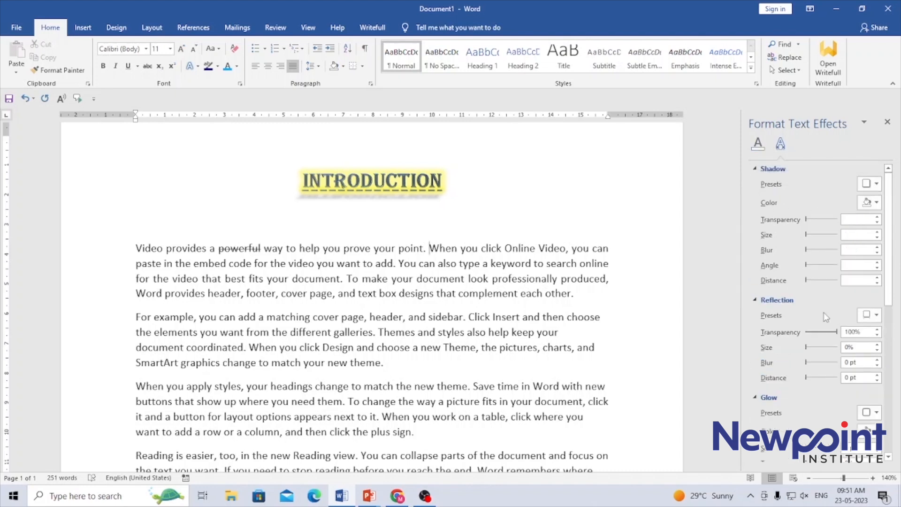
left_click(887, 122)
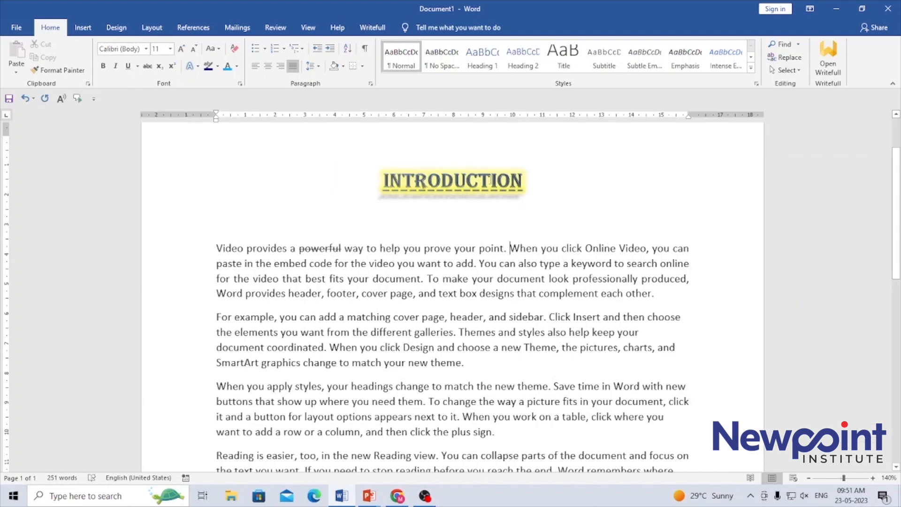
Change the first body paragraph to lowercase and check the first letters of its opening word
left_click(477, 186)
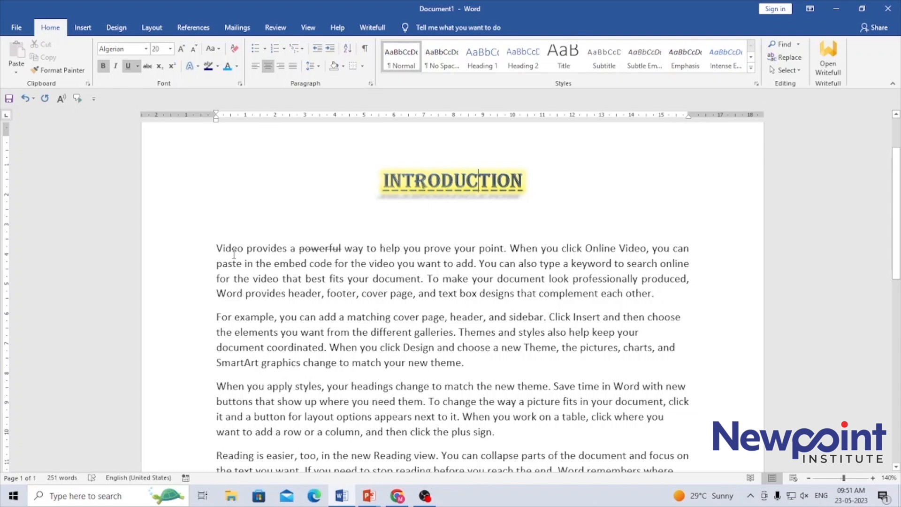
left_click_drag(212, 243, 658, 296)
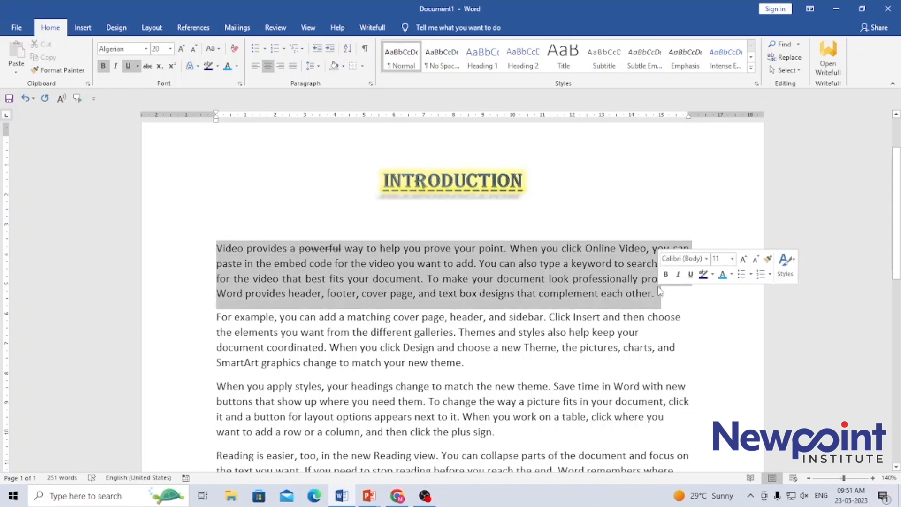
left_click(220, 49)
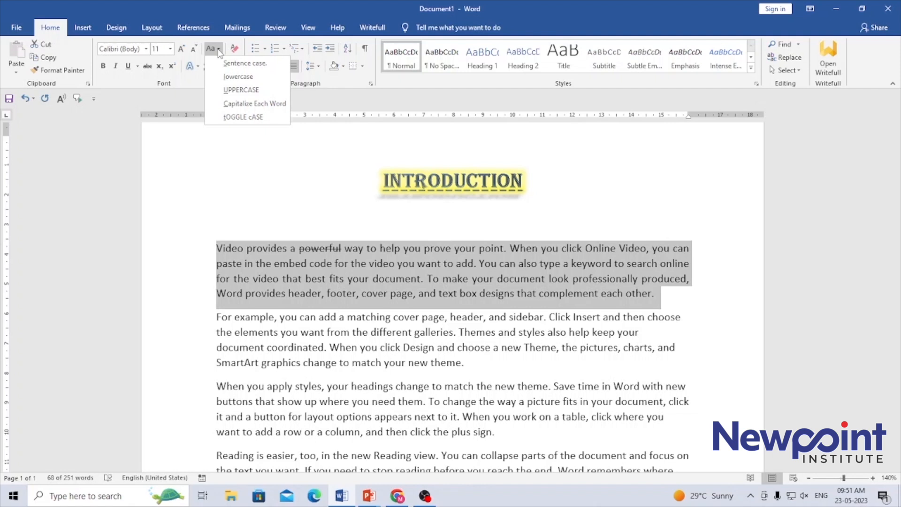
left_click(239, 77)
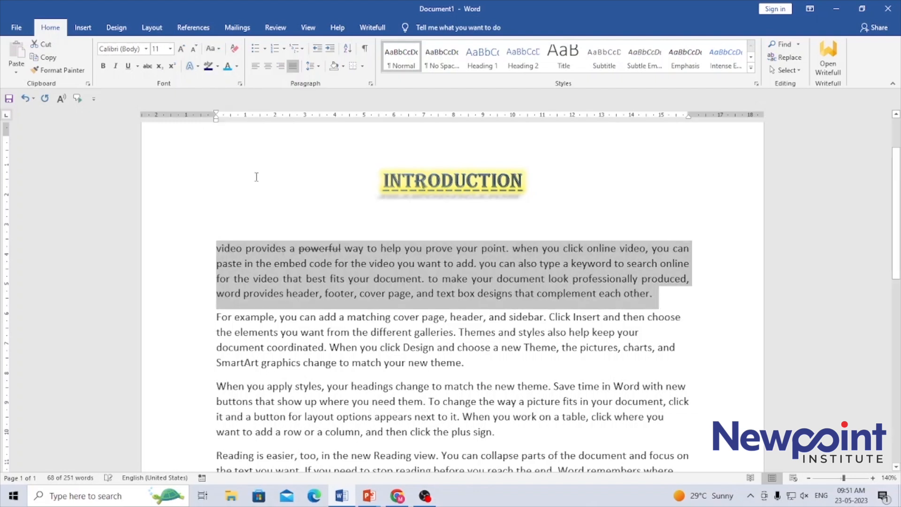
left_click(272, 343)
left_click_drag(216, 248, 225, 248)
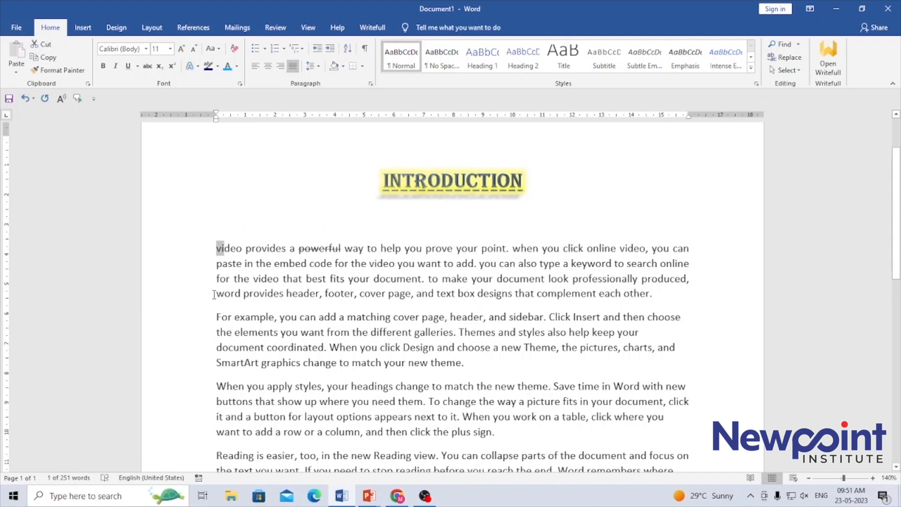
Manually capitalize the first letter of "when" in the first paragraph's second sentence
left_click(513, 248)
left_click_drag(513, 248, 521, 248)
key("shift+F3")
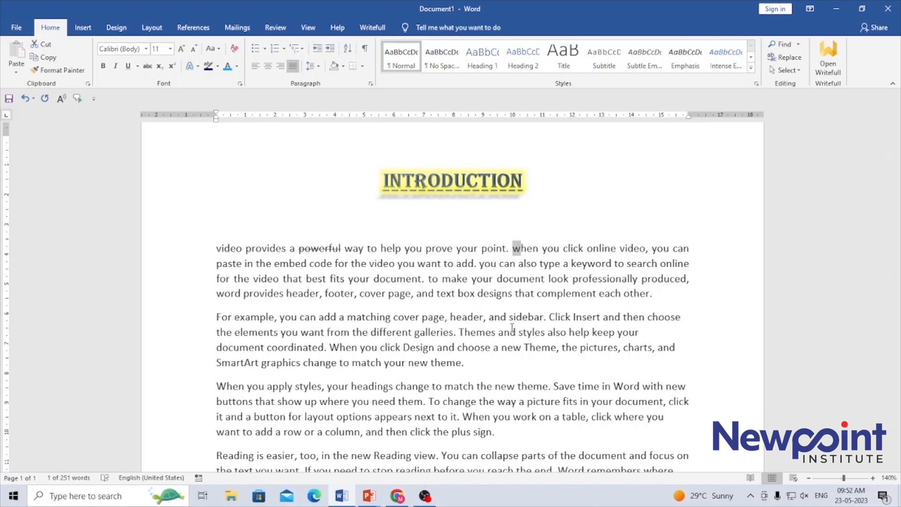
type("W")
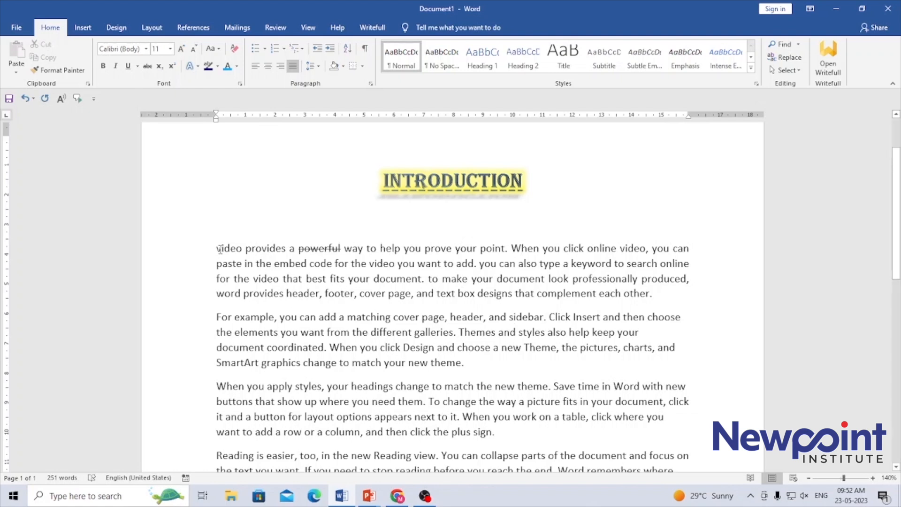
left_click_drag(217, 253, 222, 253)
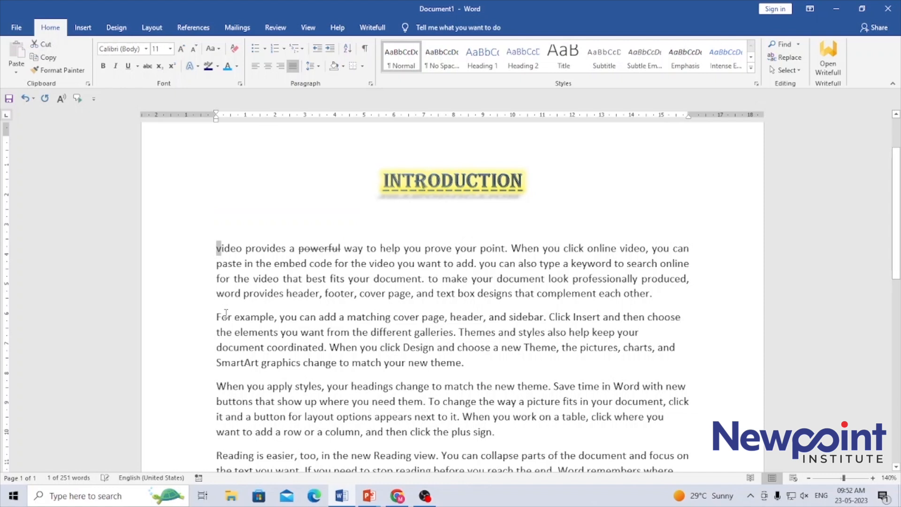
left_click(215, 248)
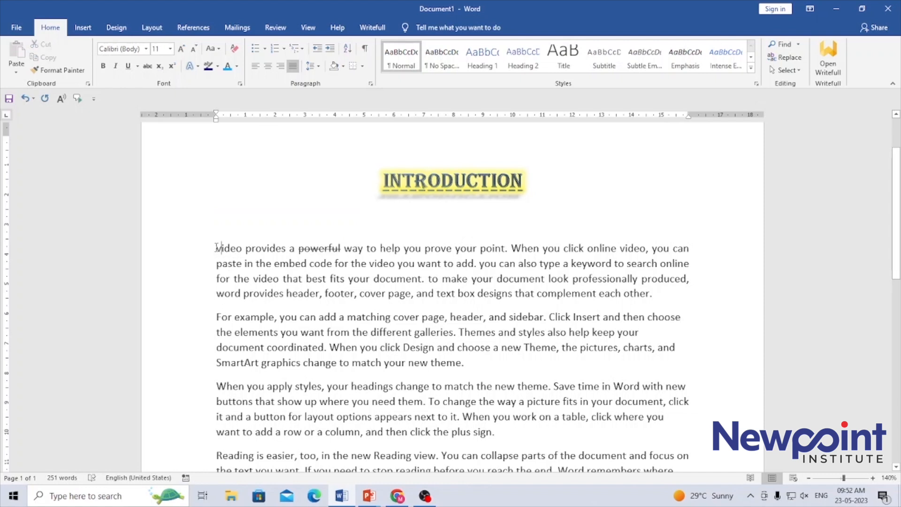
Apply sentence case to the whole first body paragraph
left_click_drag(215, 248, 699, 292)
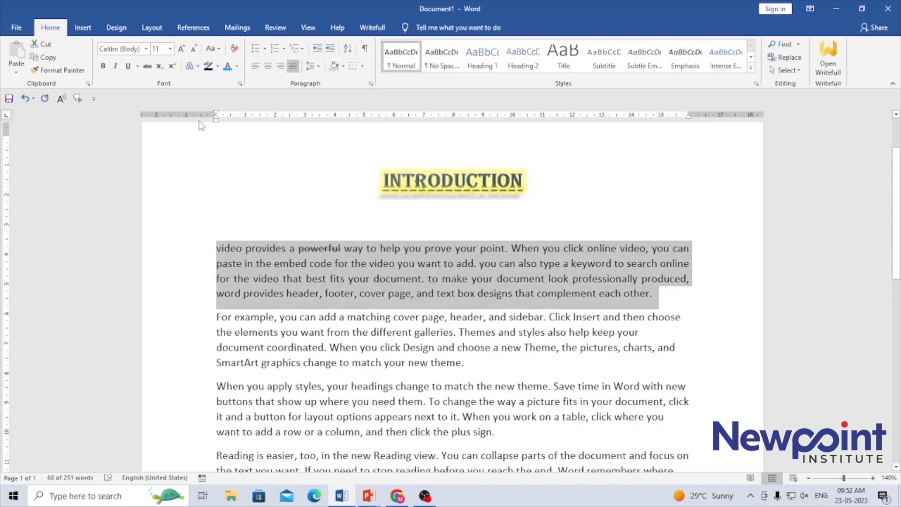
left_click(218, 50)
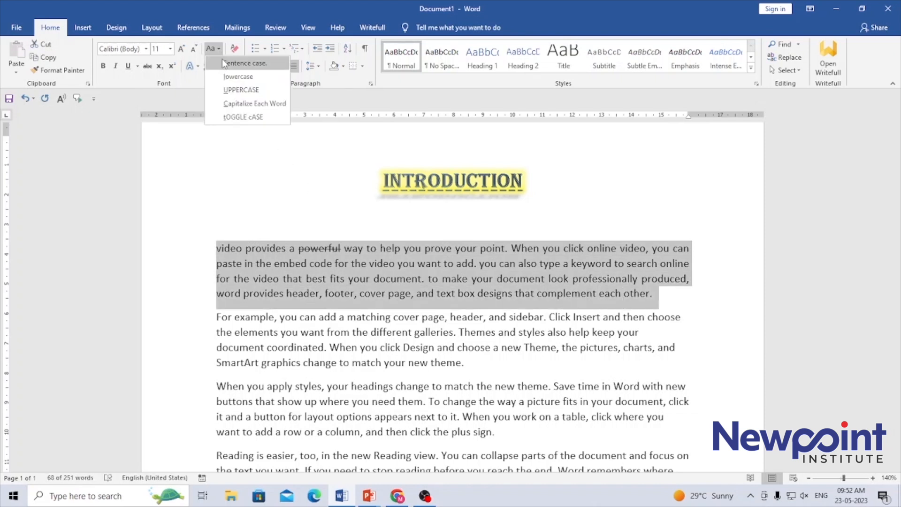
left_click(222, 60)
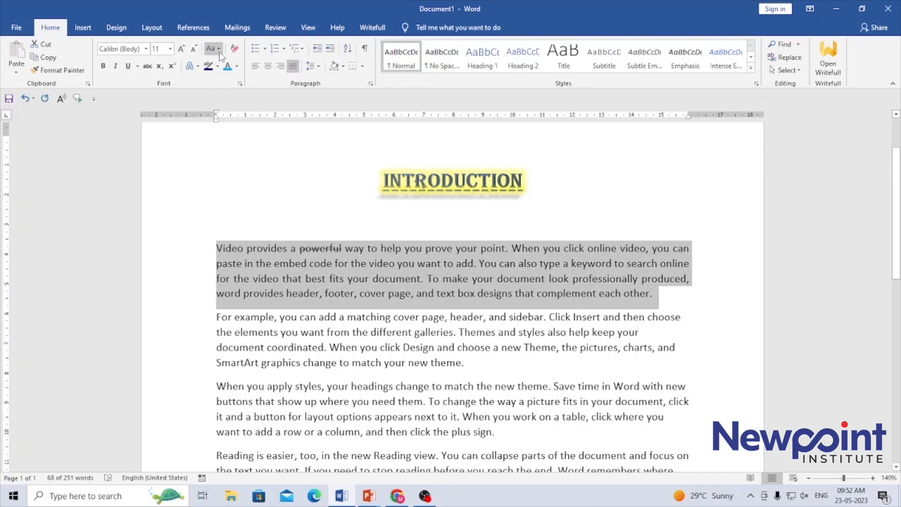
Change the first body paragraph to UPPERCASE and reselect the whole paragraph
left_click(219, 49)
left_click(224, 89)
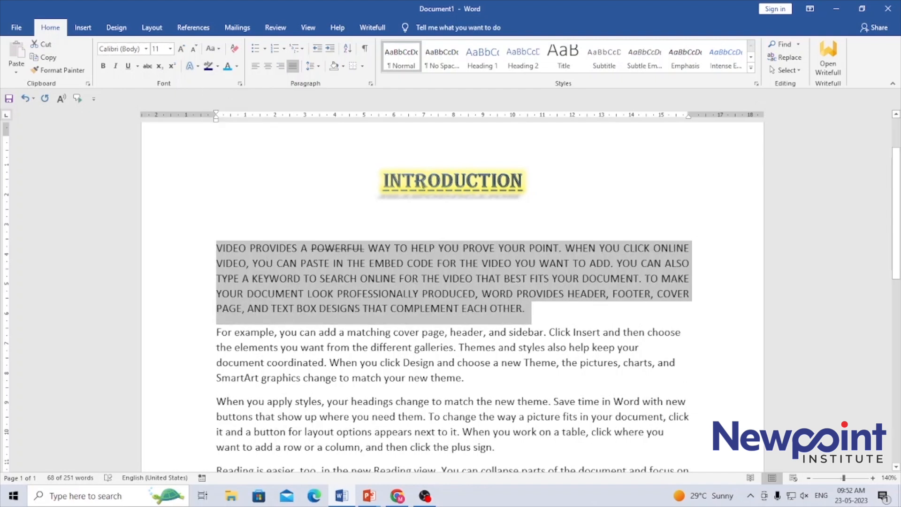
left_click(276, 294)
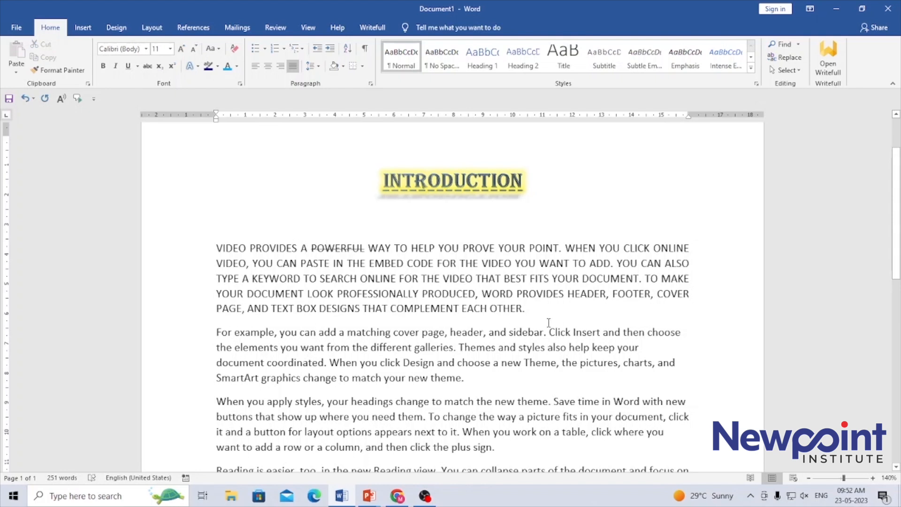
left_click_drag(530, 309, 215, 247)
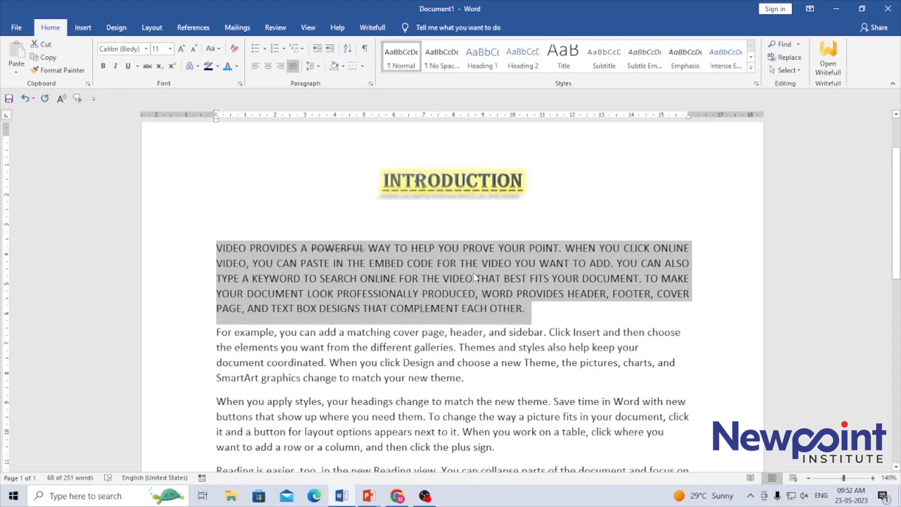
Apply Capitalize Each Word to the whole first body paragraph and check the initial letters of its words
left_click(219, 49)
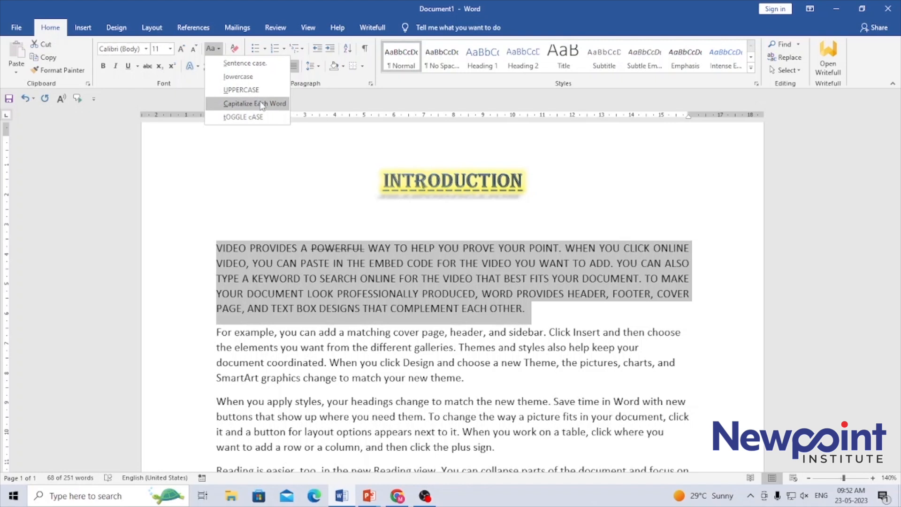
left_click(238, 105)
left_click(363, 348)
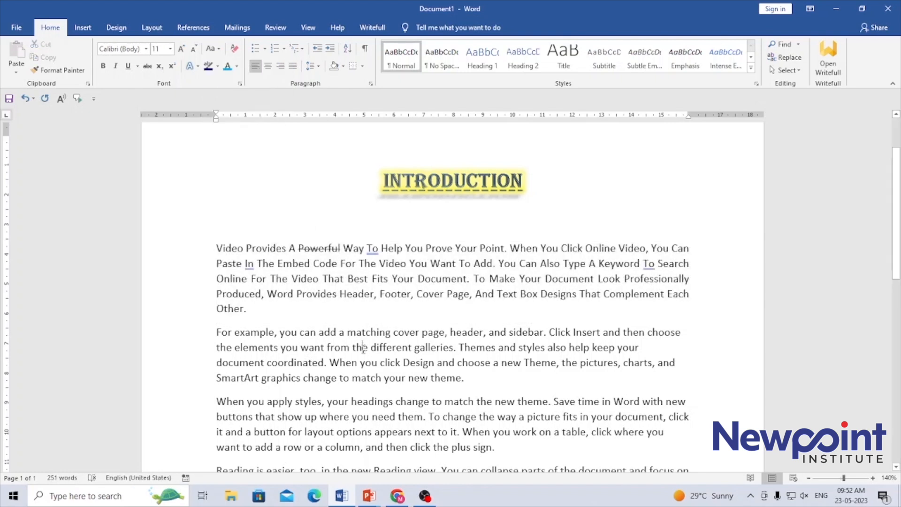
left_click_drag(372, 279, 424, 278)
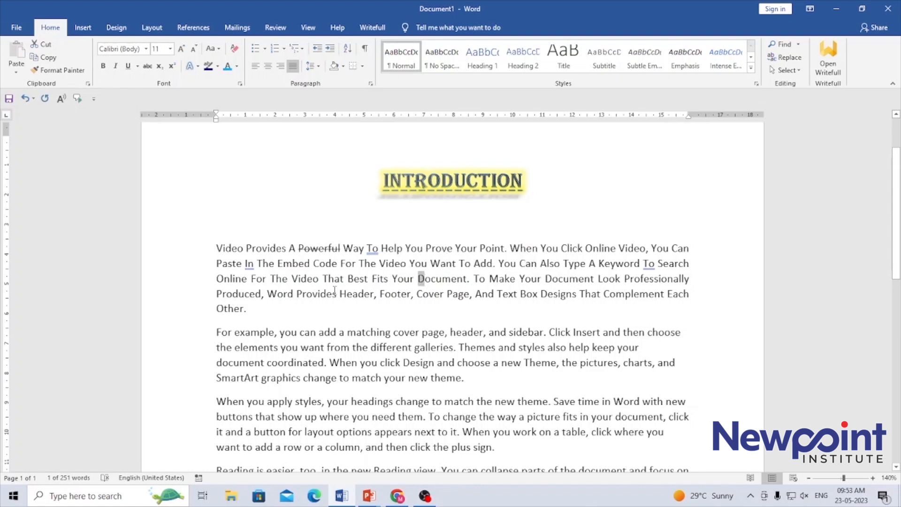
left_click_drag(348, 279, 354, 279)
left_click(260, 308)
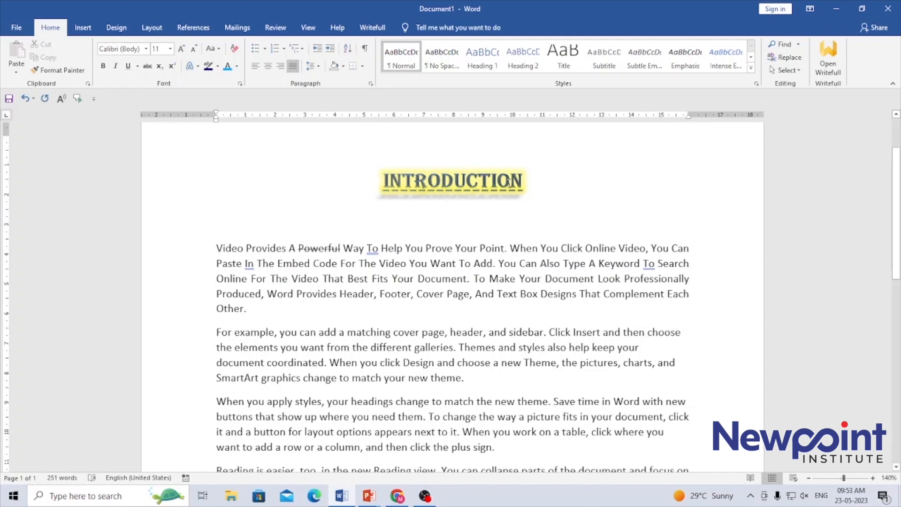
Extend the title to read "Introduction To Word" and change the whole title to UPPERCASE
left_click(524, 185)
type("TO WORD")
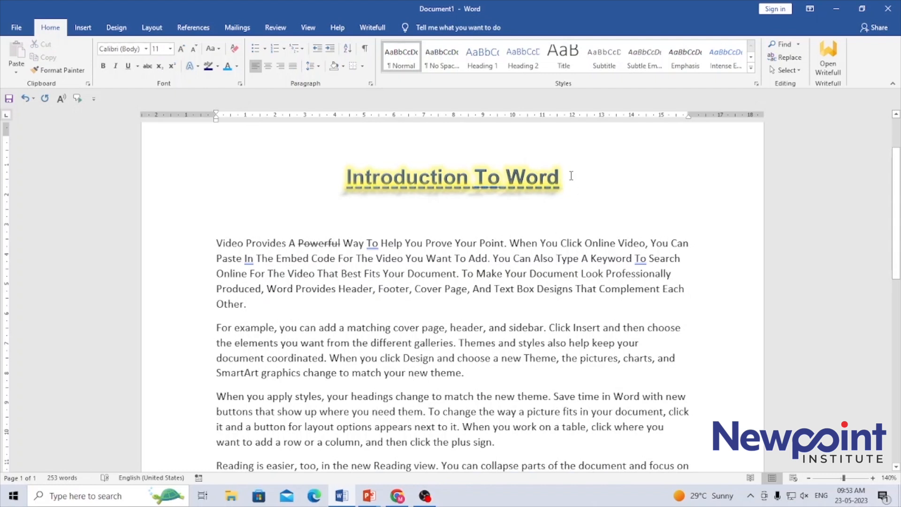
left_click(563, 189)
left_click_drag(563, 189, 353, 187)
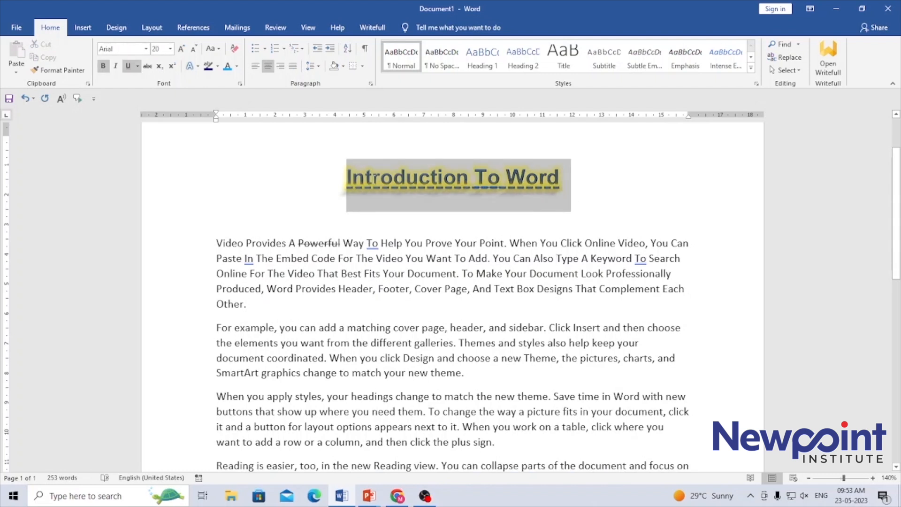
left_click(218, 50)
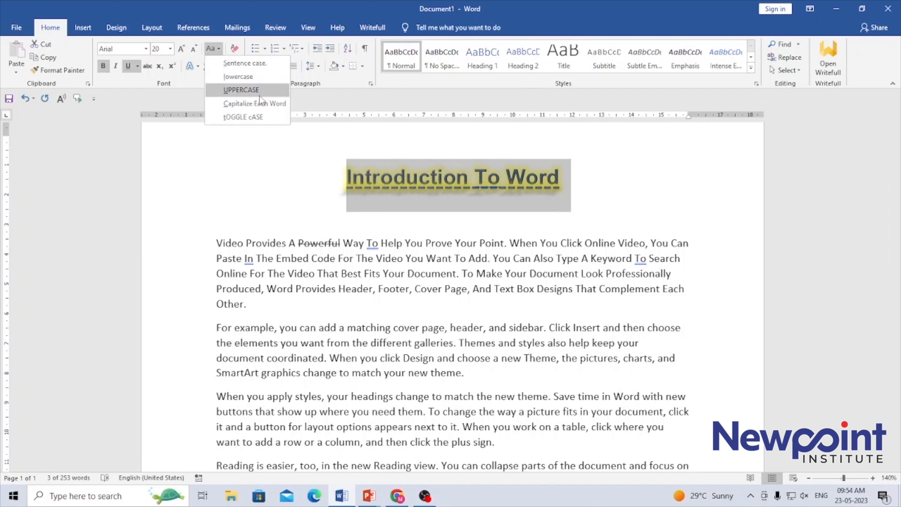
left_click(241, 89)
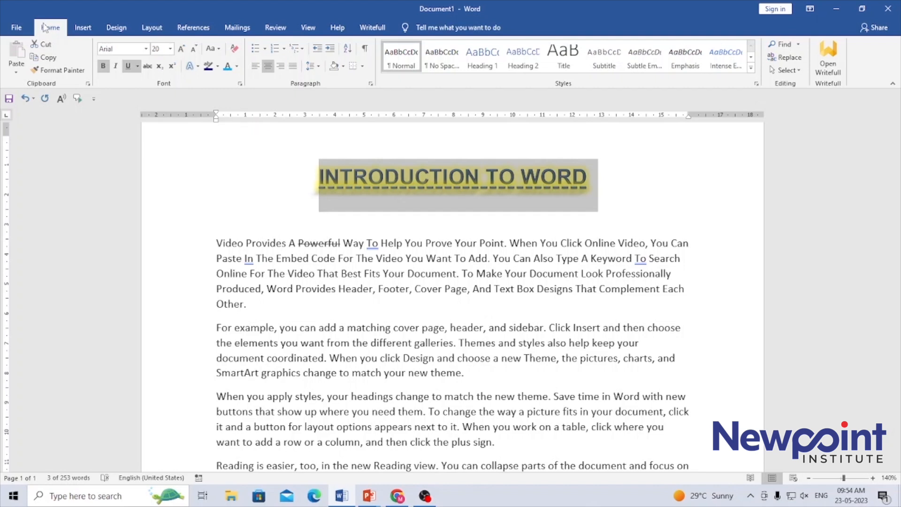
Apply Capitalize Each Word to the title and deselect it
left_click(219, 49)
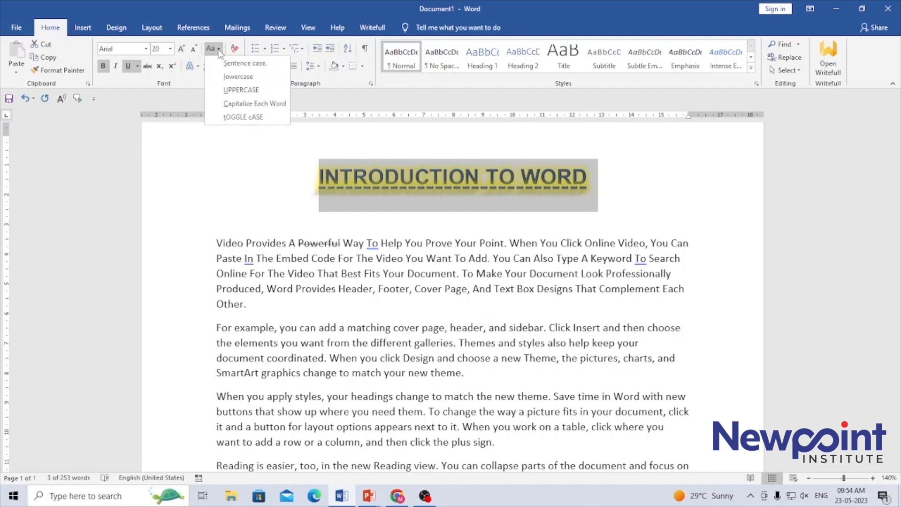
left_click(260, 103)
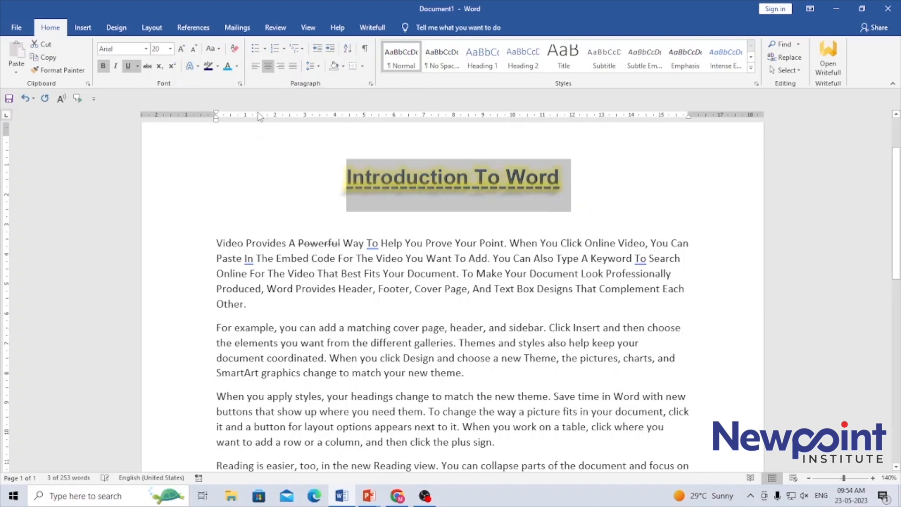
left_click(474, 259)
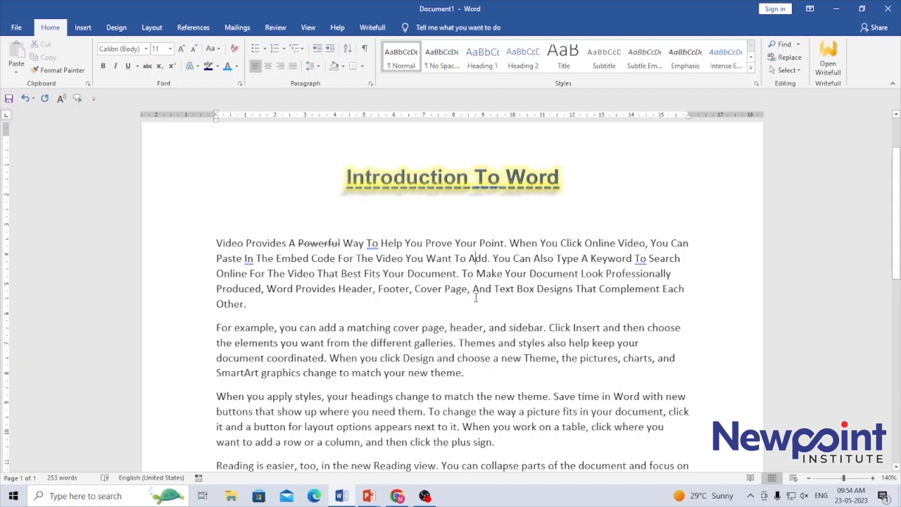
Apply tOGGLE cASE to the title and justify the first body paragraph
left_click_drag(569, 179, 318, 179)
left_click(212, 49)
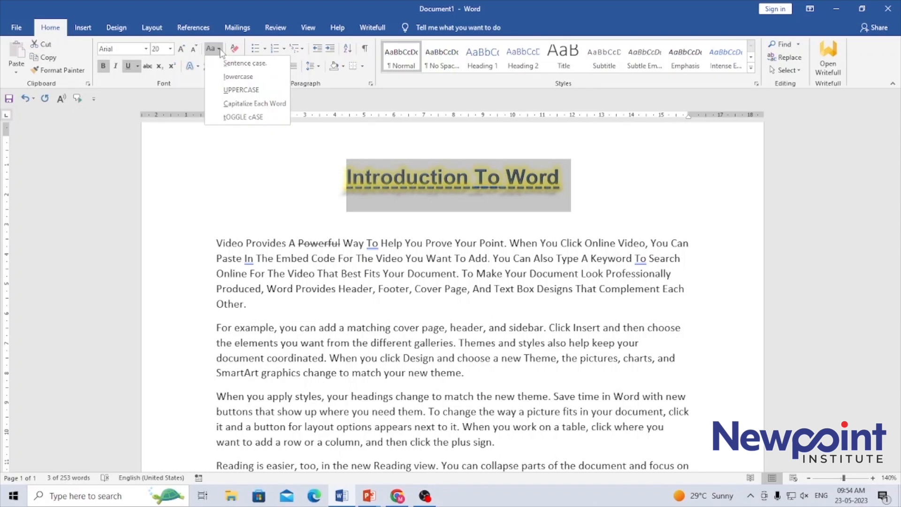
left_click(256, 118)
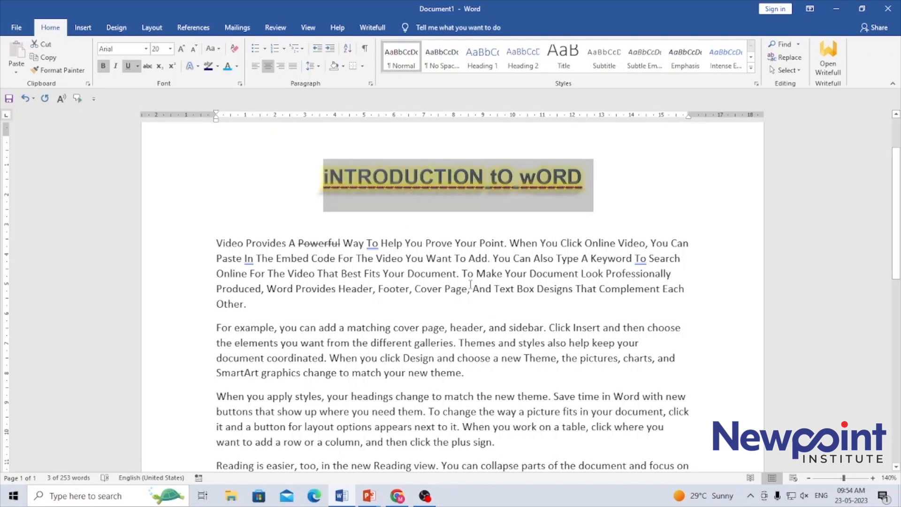
left_click(470, 285)
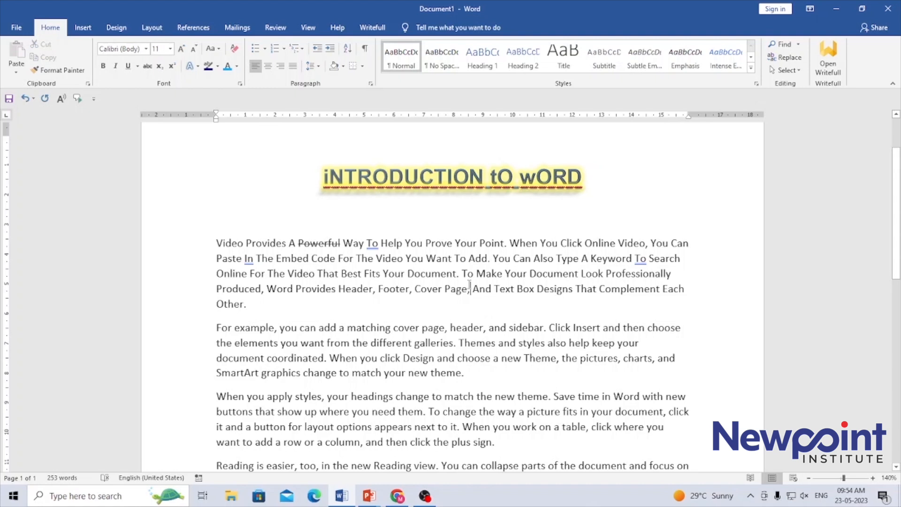
key("ctrl+j")
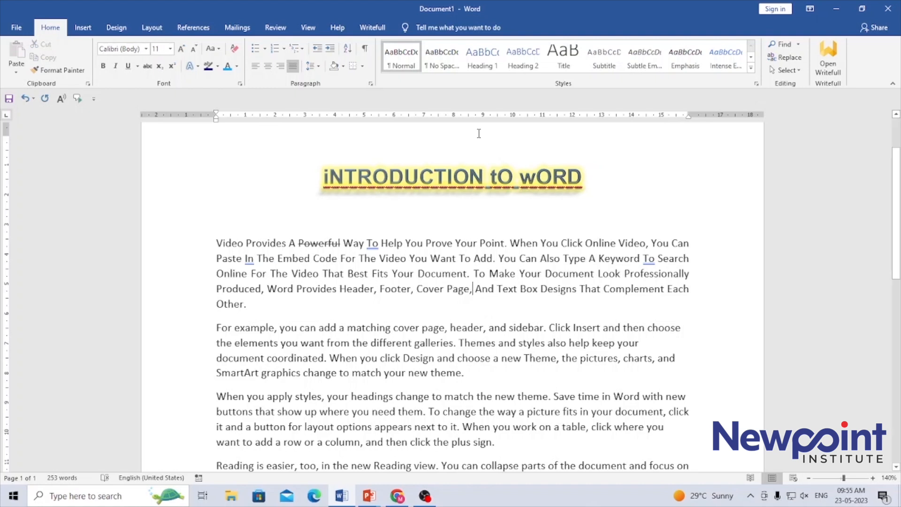
left_click(423, 177)
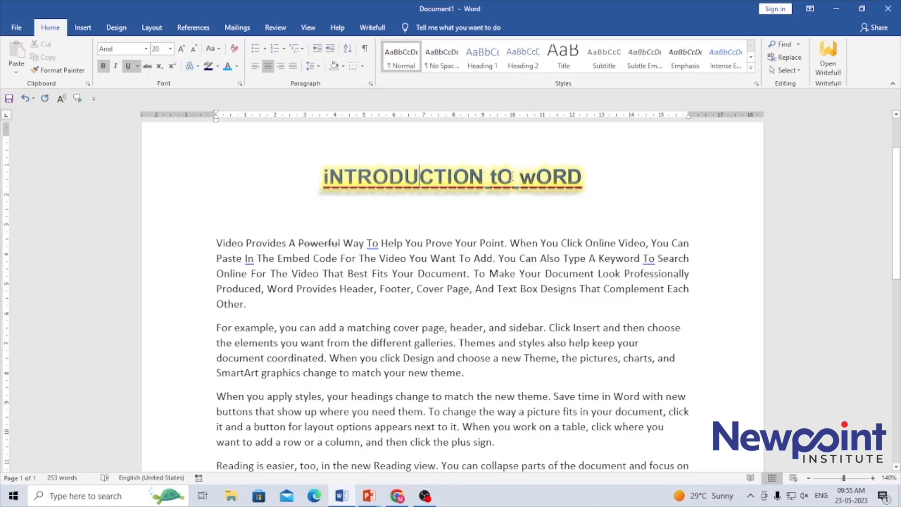
left_click(536, 180)
key("Right")
Enter "a GOOD DAY" on the blank line beneath the title
left_click(222, 227)
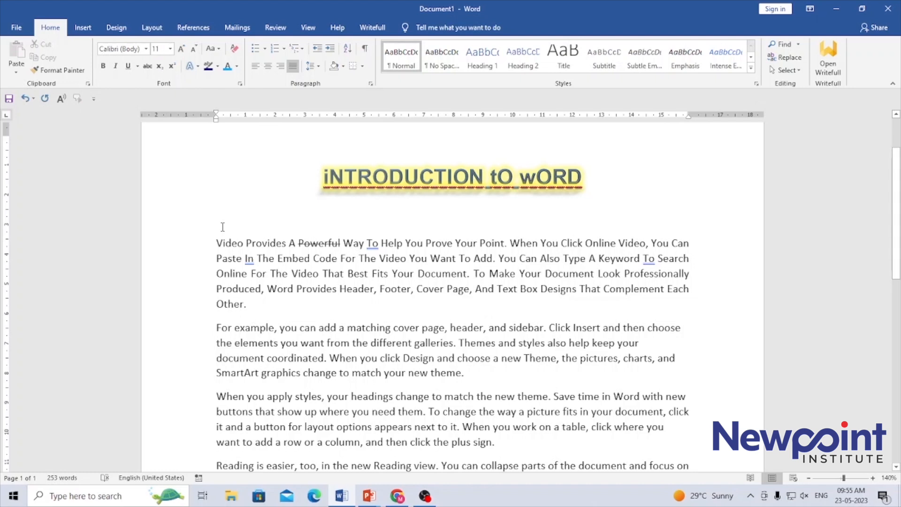
type("a")
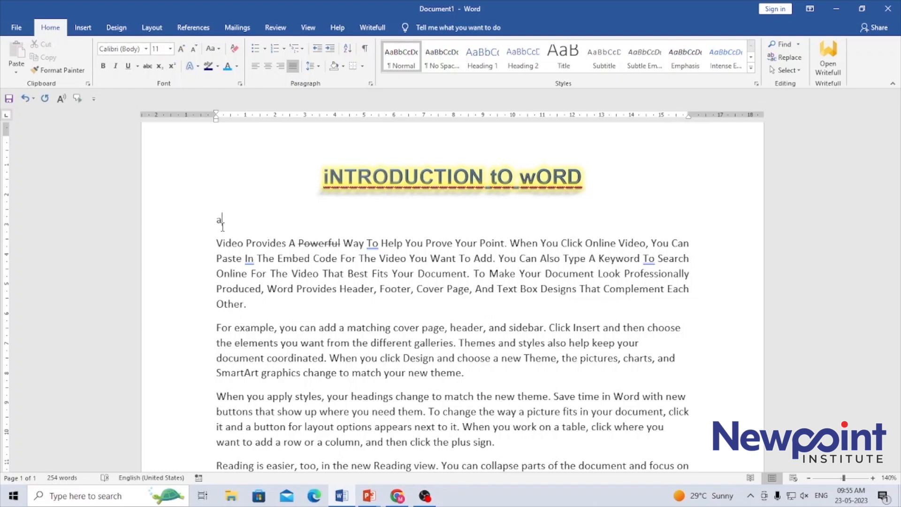
type(" GOOD DAY")
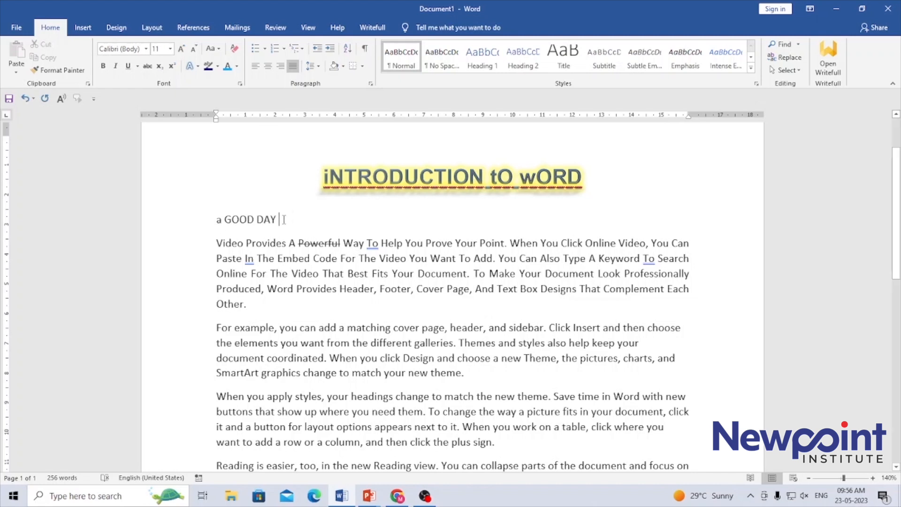
Apply tOGGLE cASE to the line beneath the title and append "!!" to it
left_click_drag(284, 220, 213, 224)
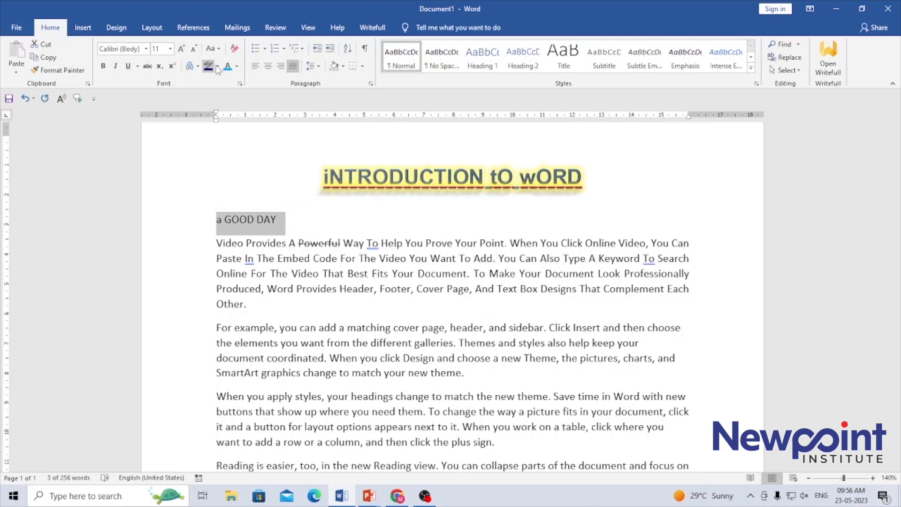
left_click(219, 49)
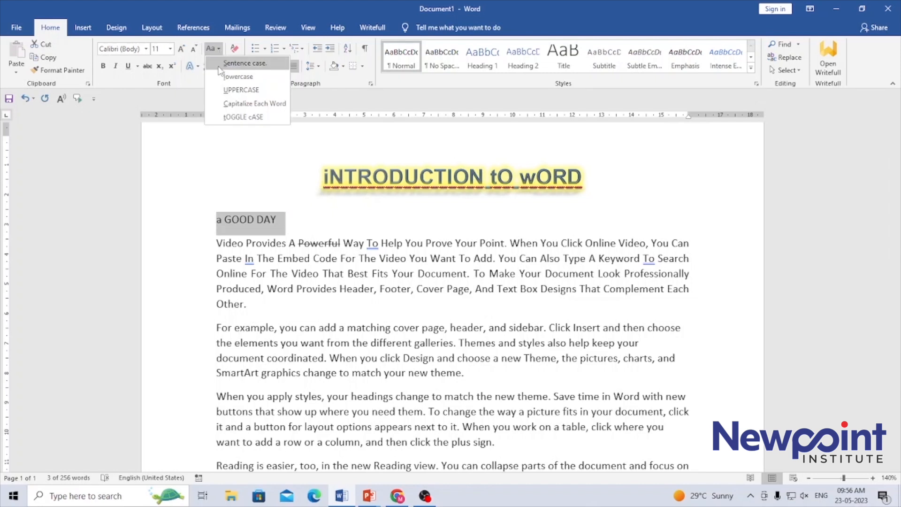
left_click(227, 117)
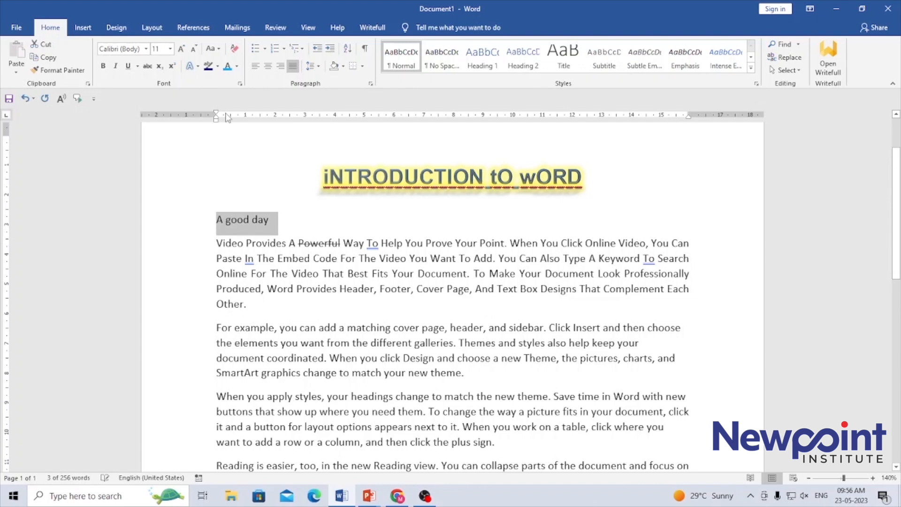
left_click(272, 219)
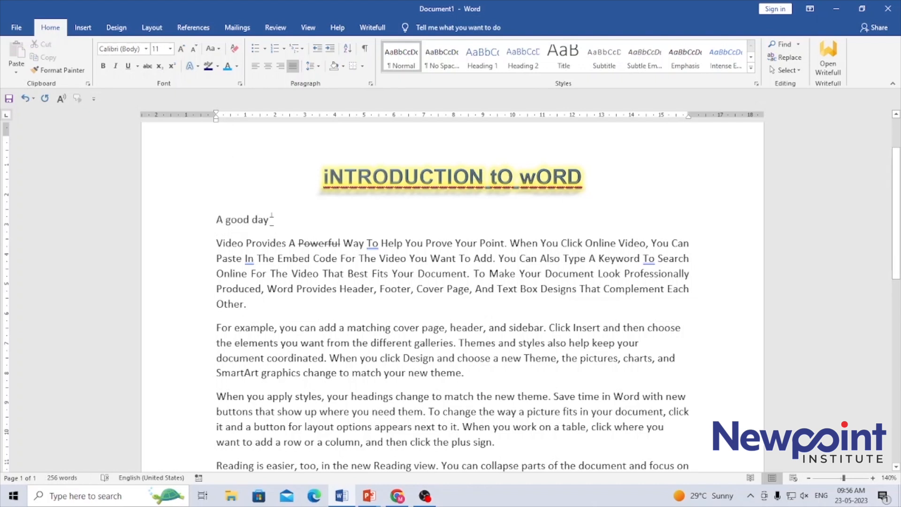
type("!!")
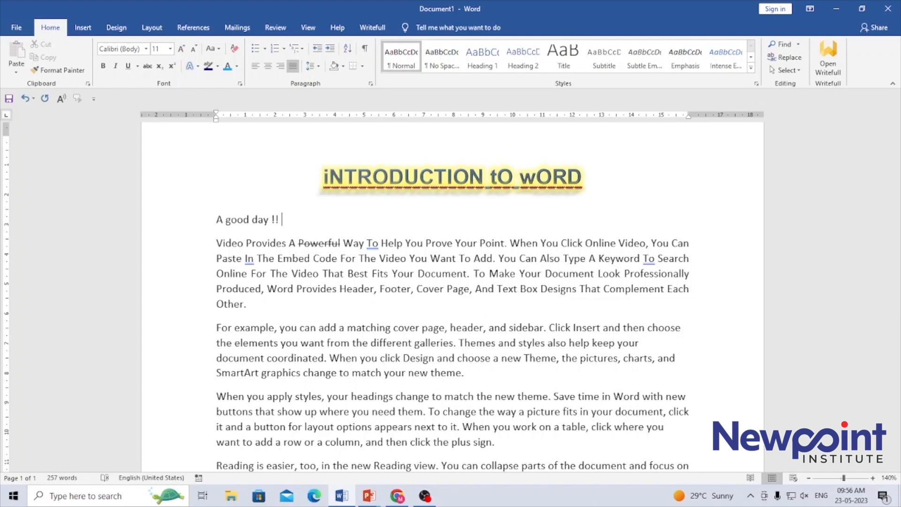
Enter the expression "A2 + b2+ 2ab" on a new line two lines below the greeting
key("Return")
key("Return")
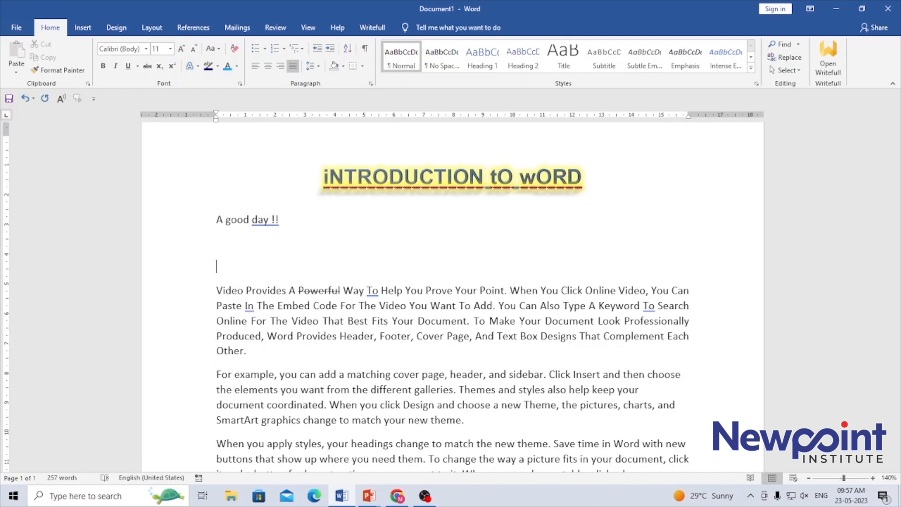
type("a")
key("BackSpace")
type("A2 + b2+ 2ab")
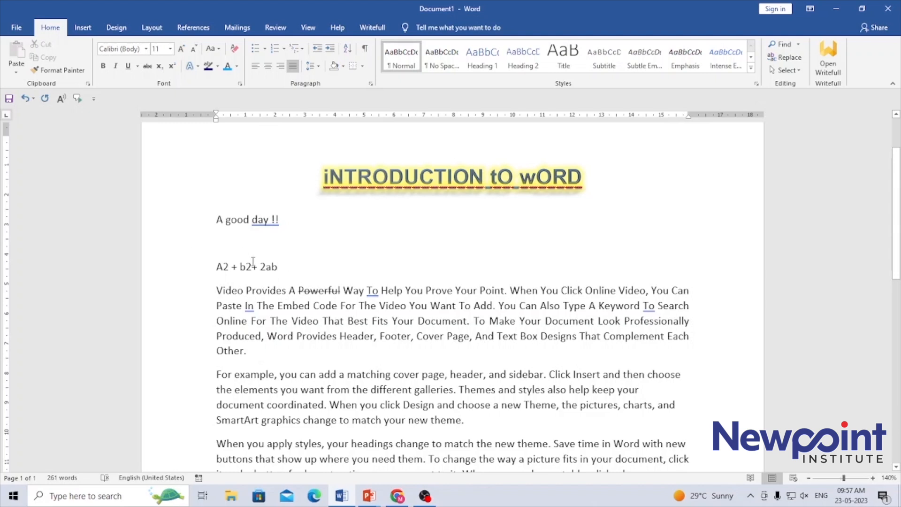
Format the 2 after A and the 2 after b in the expression as superscript
left_click(229, 267)
double_click(222, 267)
left_click_drag(228, 287, 229, 281)
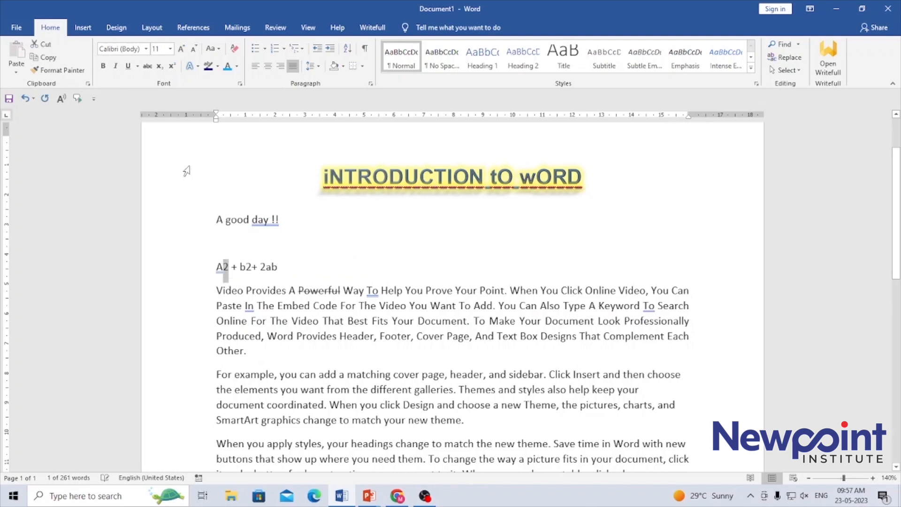
left_click(171, 68)
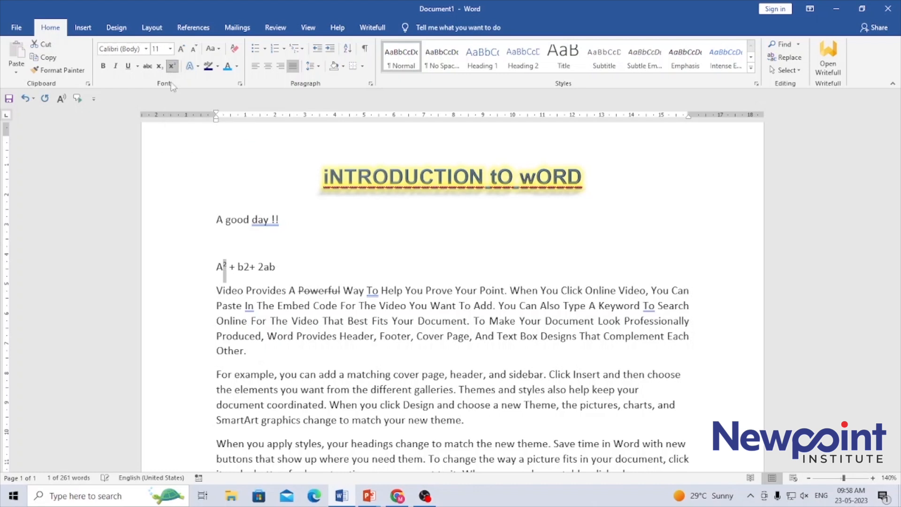
left_click(306, 374)
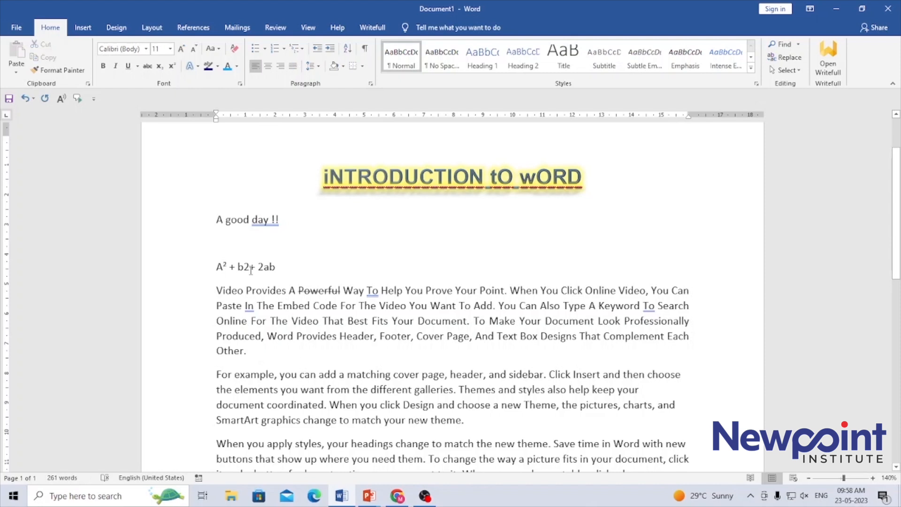
left_click_drag(250, 270, 243, 270)
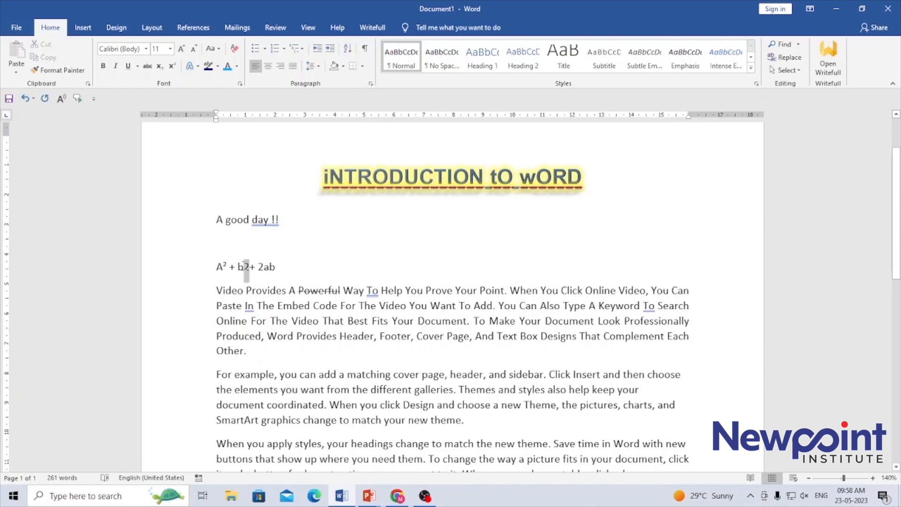
left_click(172, 69)
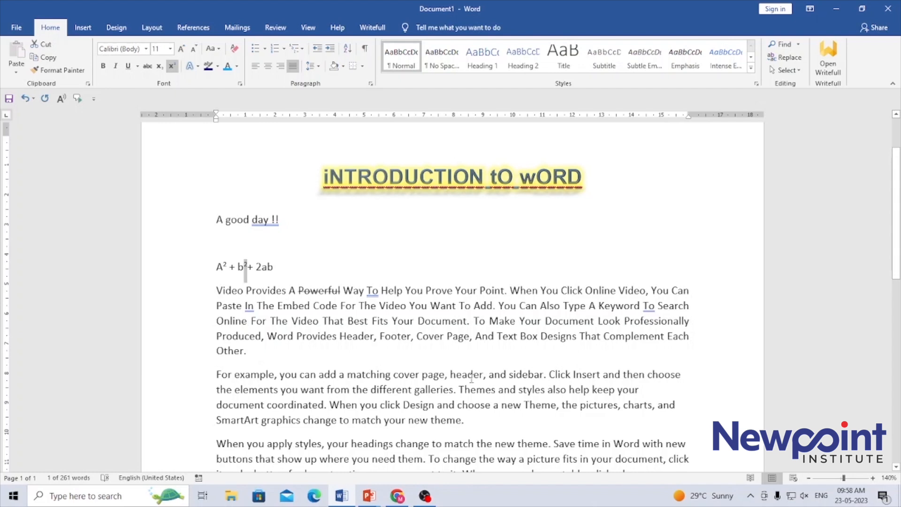
Delete the expression line and enter "Log10" in its place
left_click(202, 267)
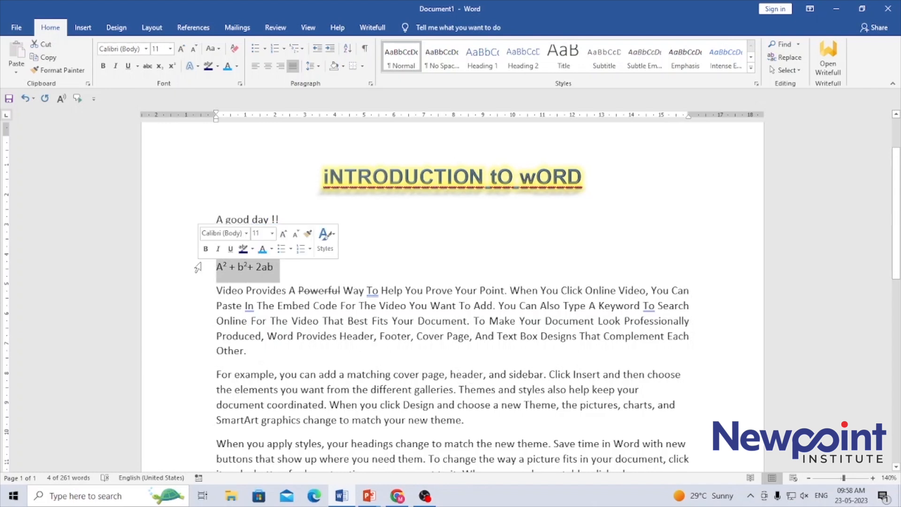
key("Delete")
key("Return")
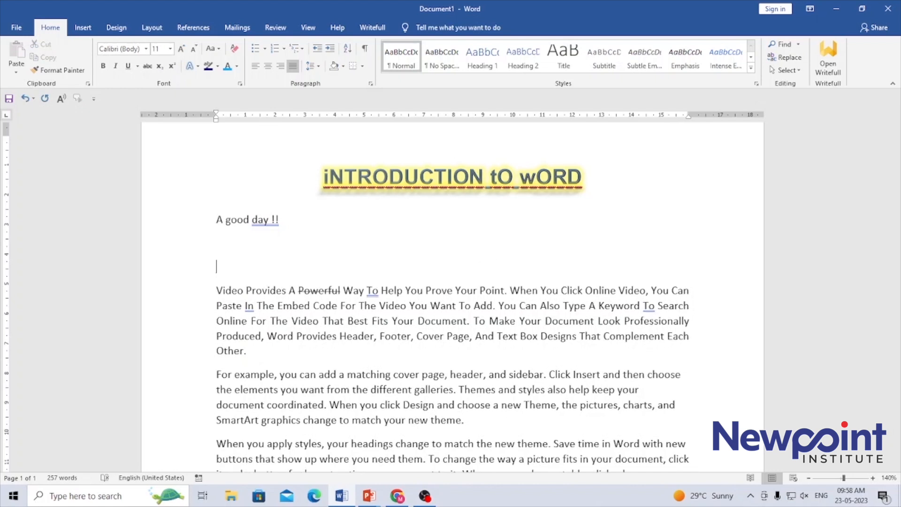
type("log10")
Format the 10 in "Log10" as subscript
key("shift+Left")
key("shift+Left")
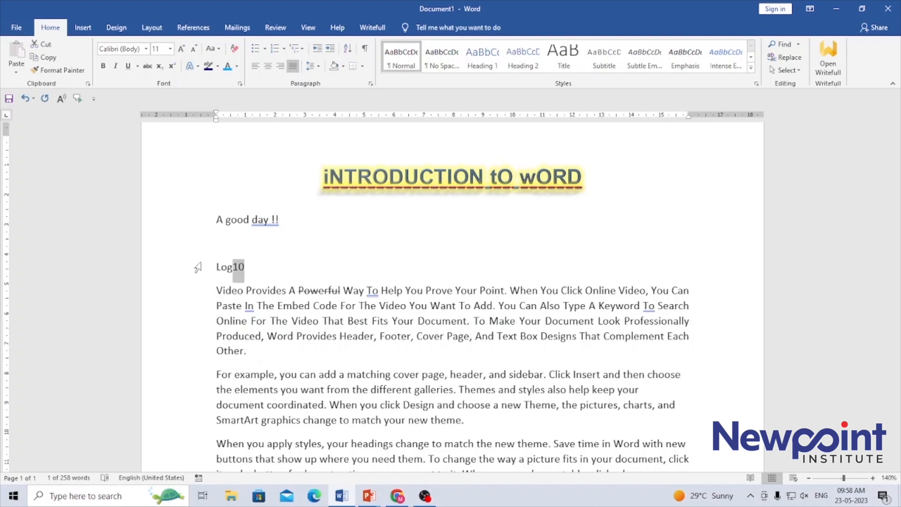
left_click(159, 67)
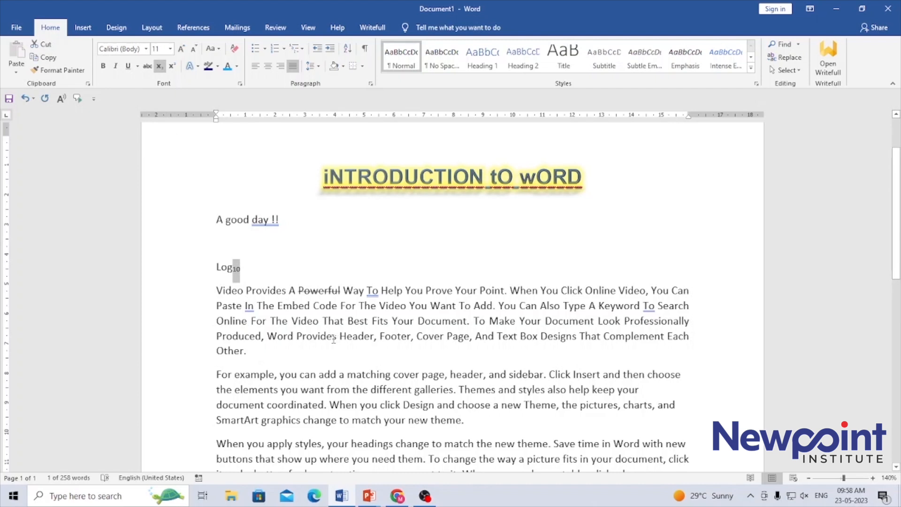
Clear all formatting from the "iNTRODUCTION tO wORD" title
left_click(288, 266)
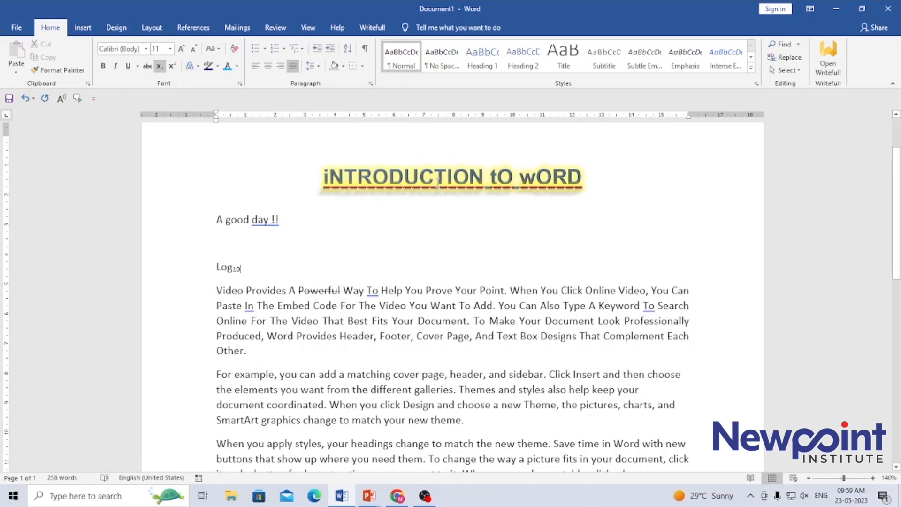
double_click(445, 181)
left_click(445, 182)
double_click(446, 183)
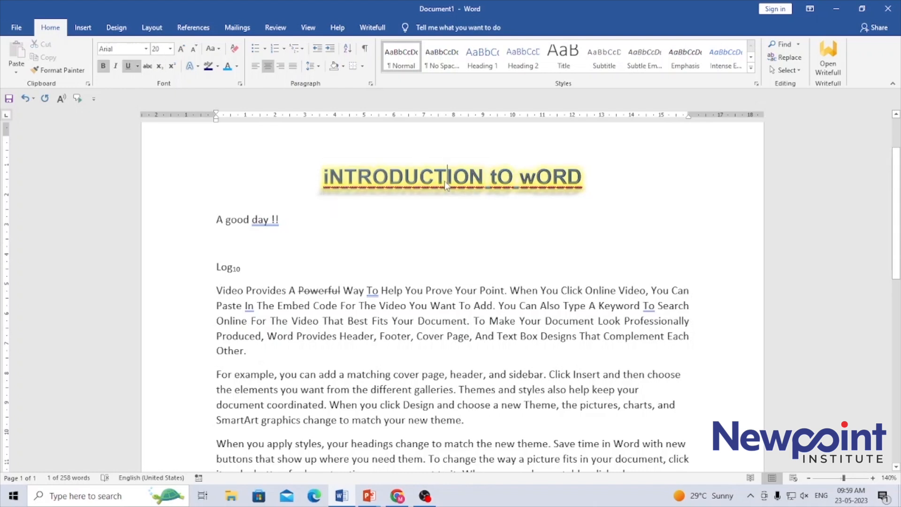
double_click(447, 183)
left_click(592, 178)
triple_click(592, 177)
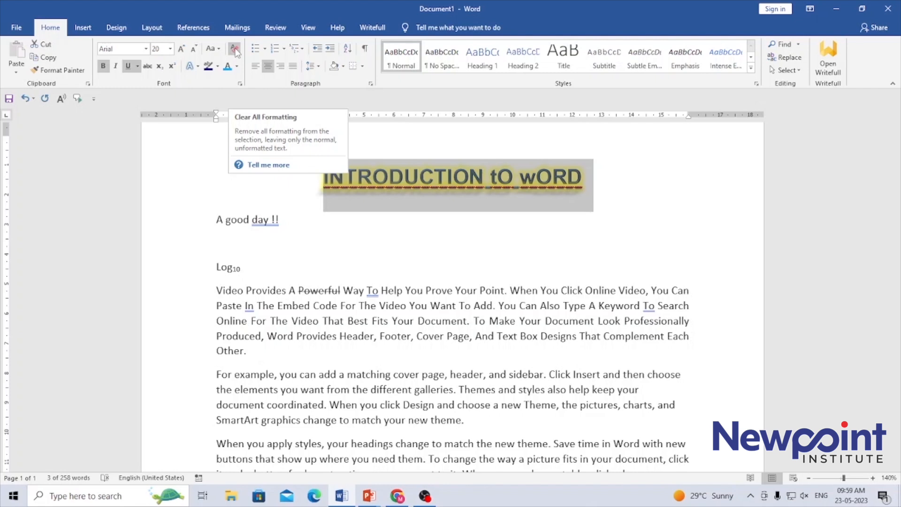
left_click(235, 50)
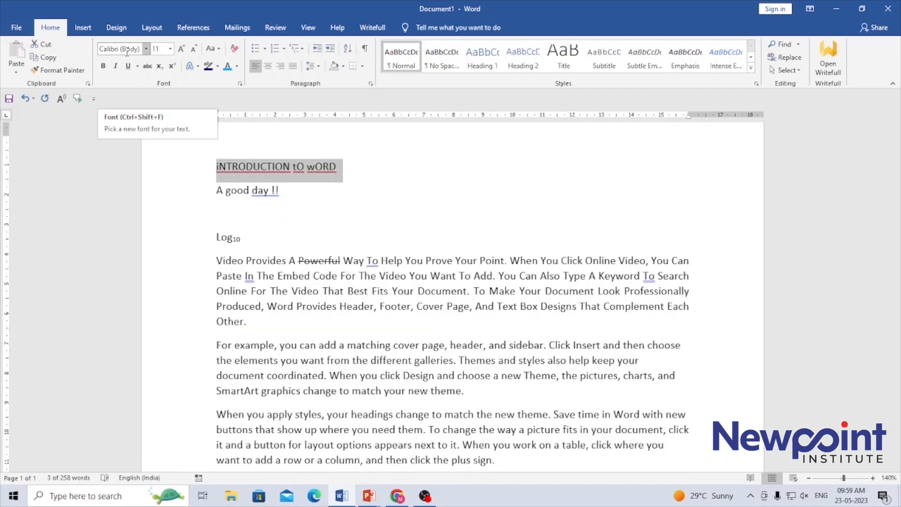
left_click(338, 232)
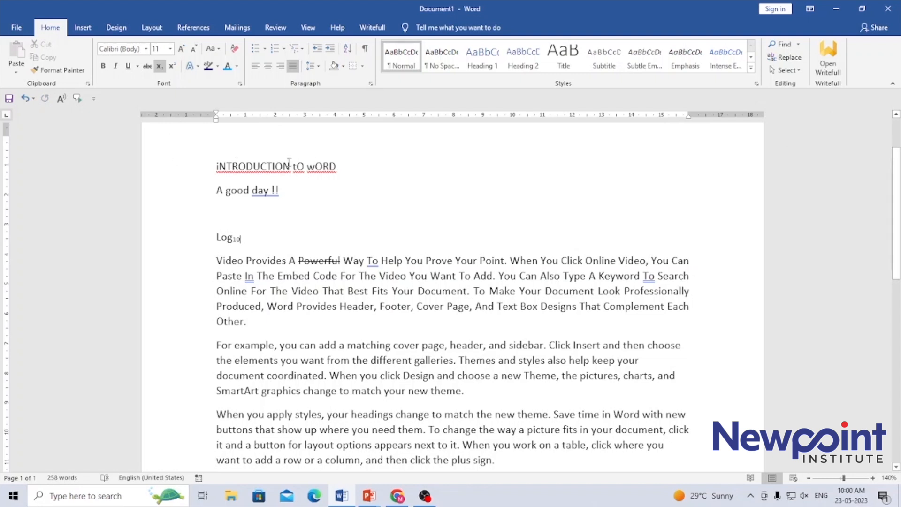
Change the introduction title to uppercase and centre it
left_click_drag(339, 167, 216, 167)
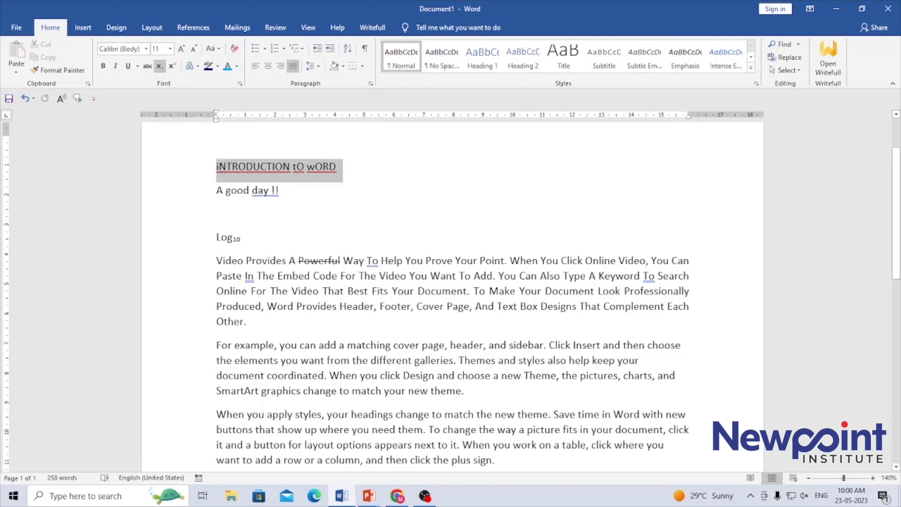
left_click(217, 50)
left_click(238, 89)
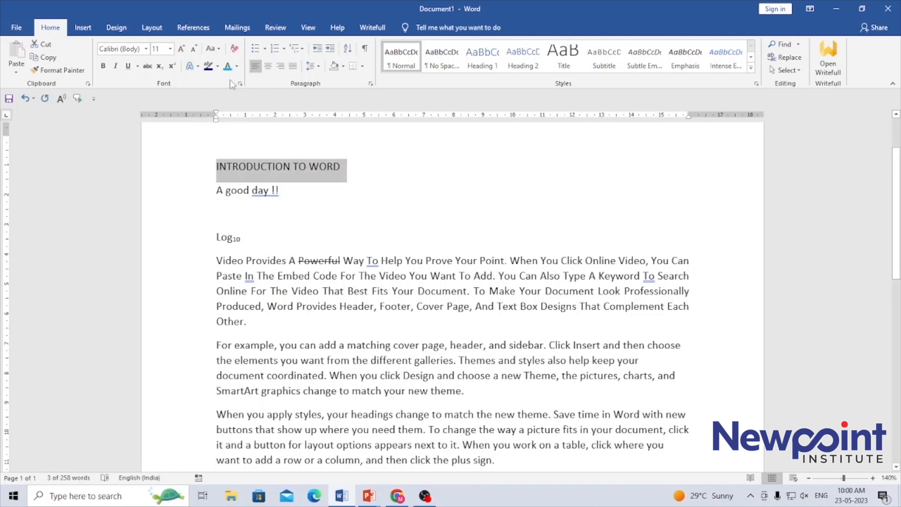
left_click(267, 68)
left_click(418, 258)
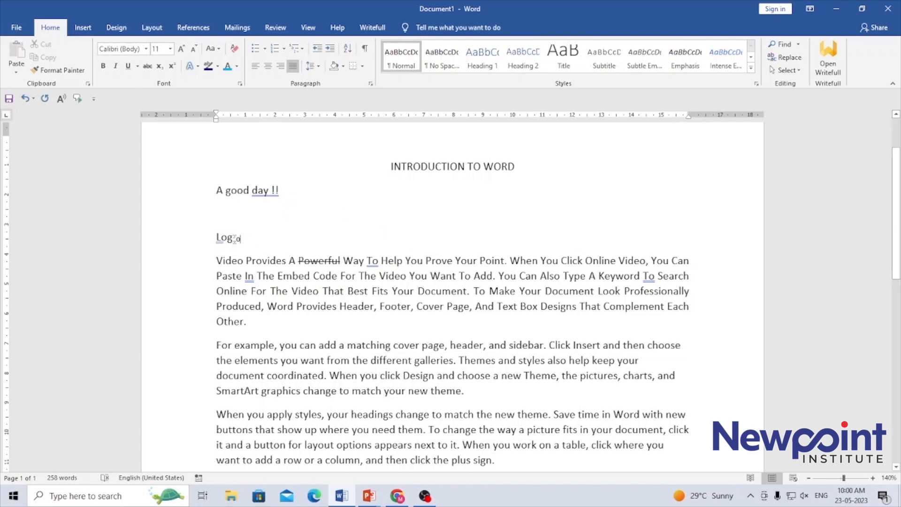
Delete the "Log10" line with the blank line above it, and remove the strikethrough from the word "Powerful"
left_click_drag(246, 239, 215, 223)
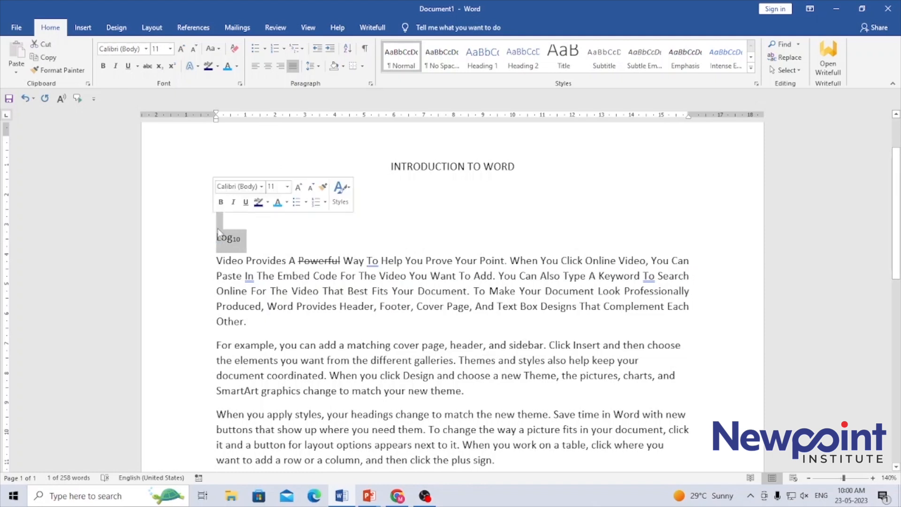
key("Delete")
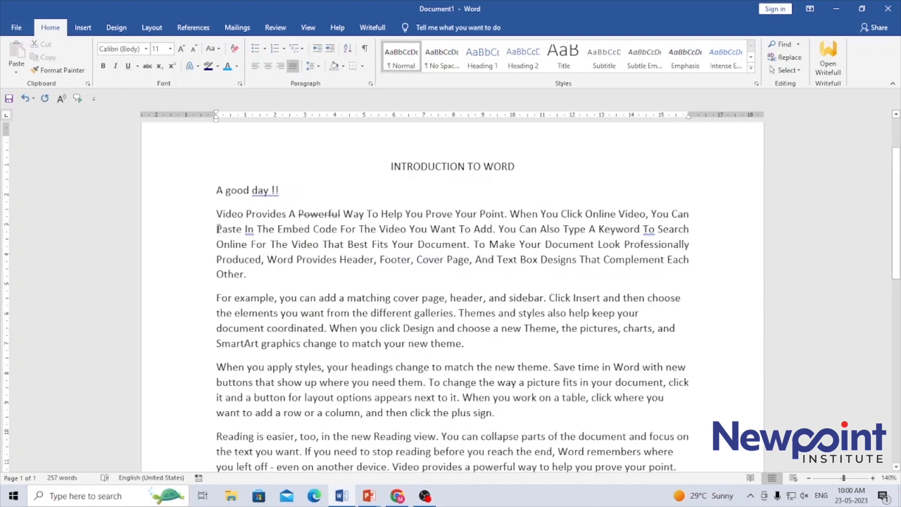
double_click(321, 214)
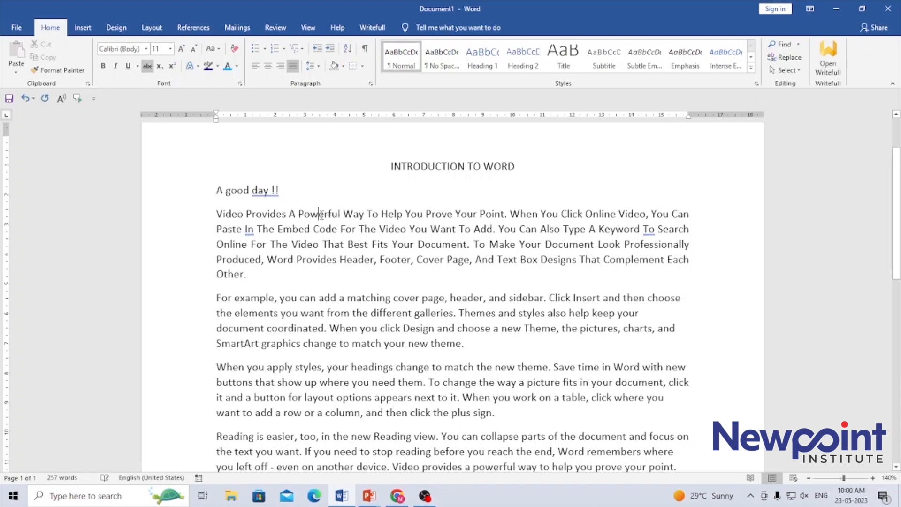
left_click(147, 66)
left_click(299, 254)
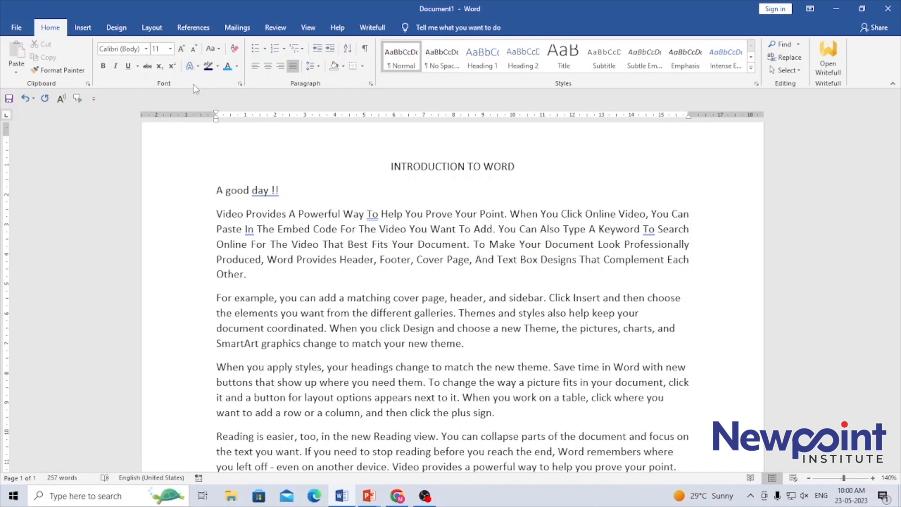
Examine the font, font style, font color and underline style choices in the Font dialog
left_click(241, 85)
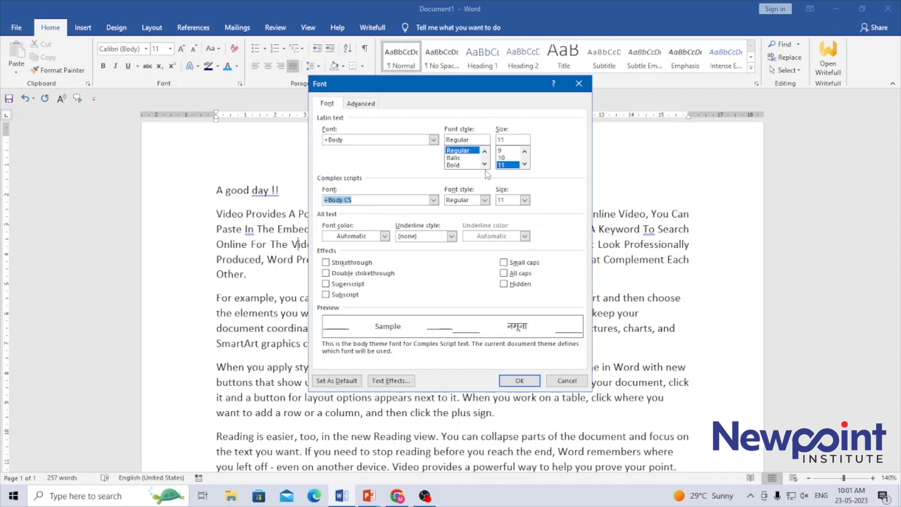
left_click(485, 164)
left_click(379, 139)
left_click(434, 141)
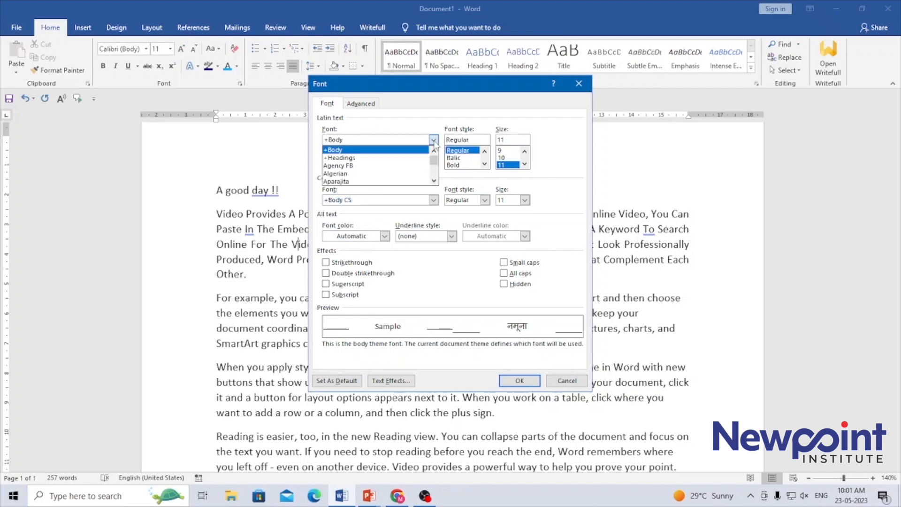
left_click(434, 143)
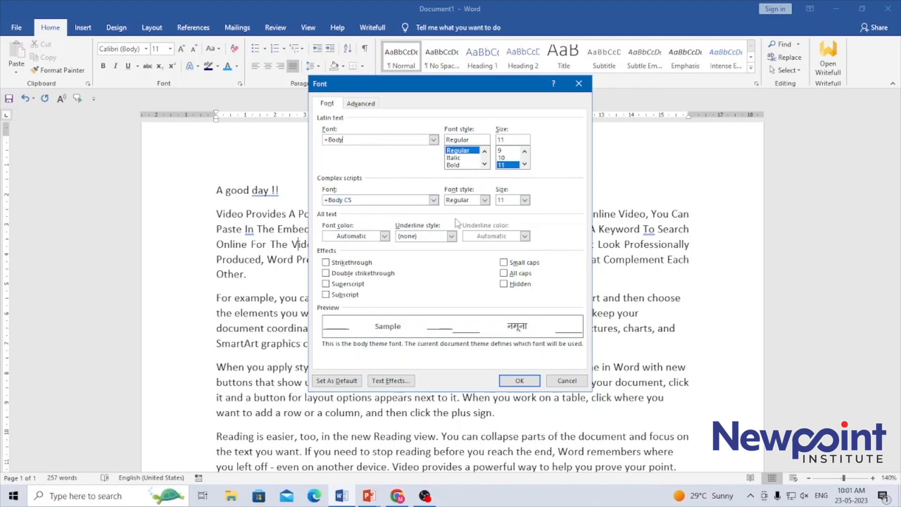
left_click(485, 201)
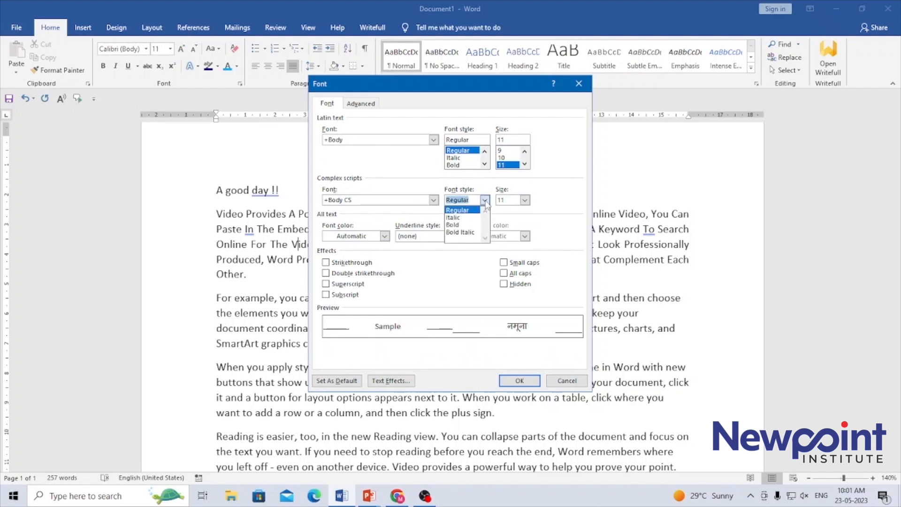
left_click(486, 202)
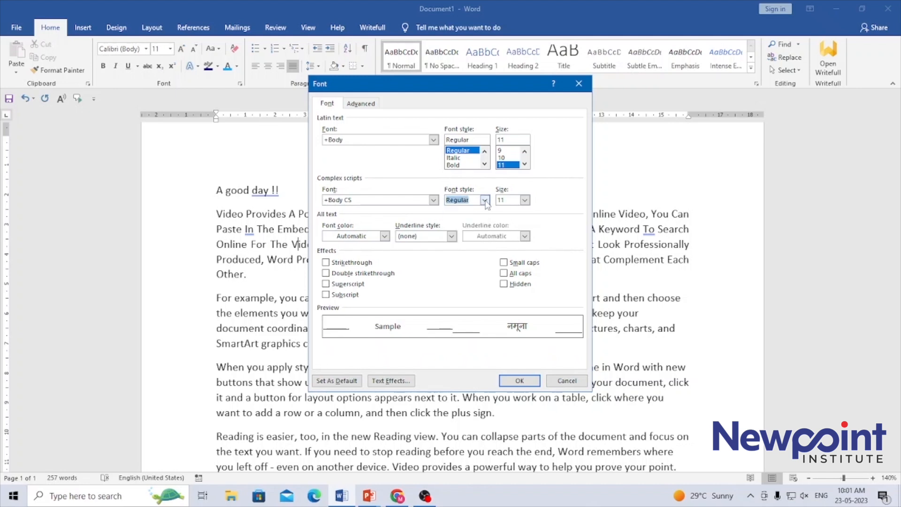
left_click(384, 238)
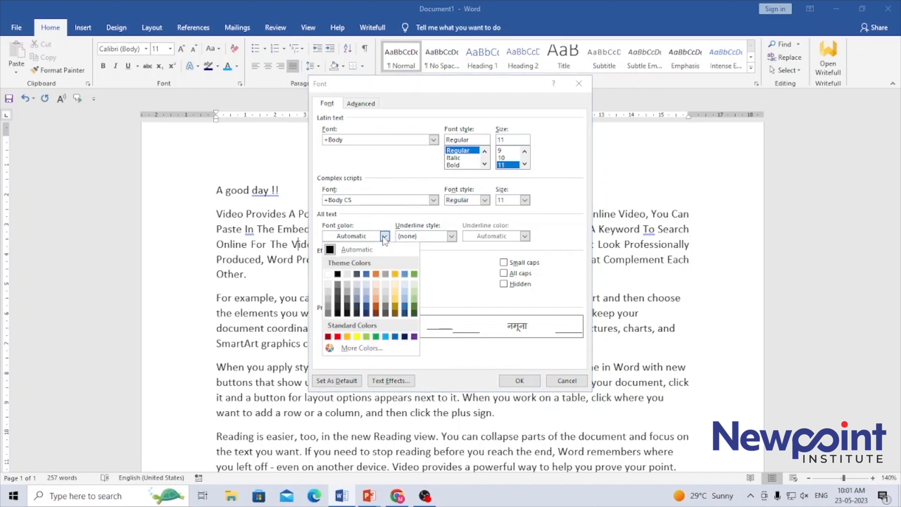
left_click(384, 238)
left_click(452, 236)
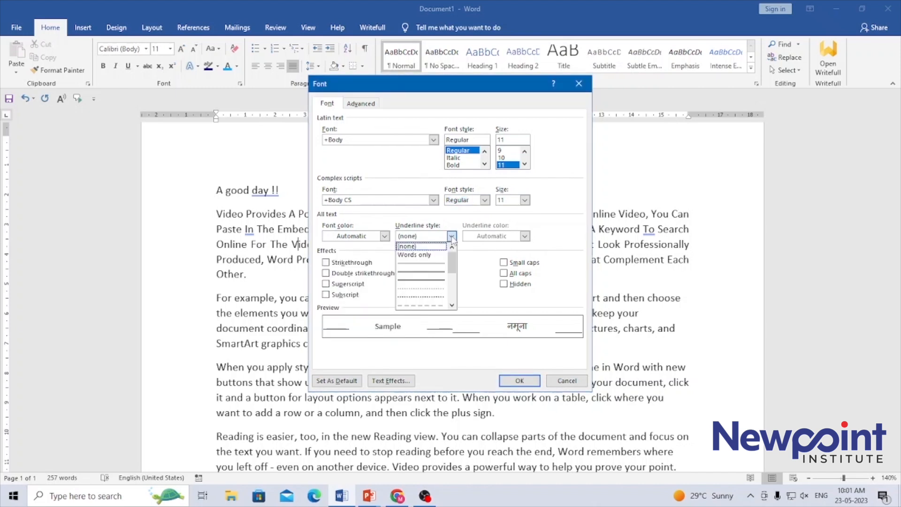
left_click(452, 237)
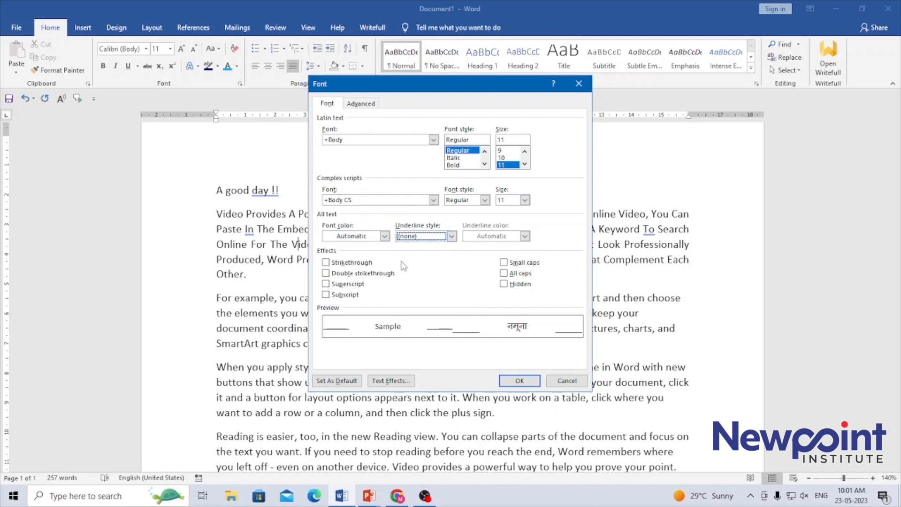
Preview the strikethrough, double strikethrough, superscript and subscript effects, clearing each one again
left_click(326, 262)
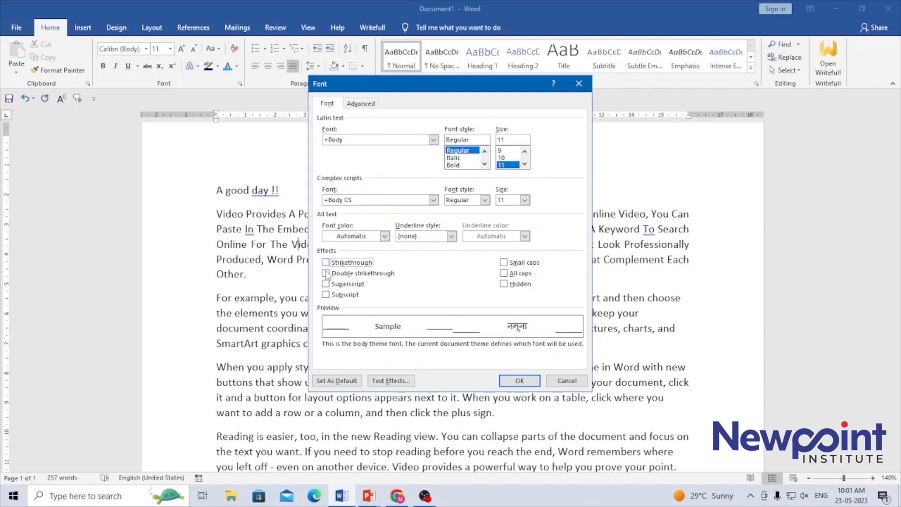
left_click(325, 273)
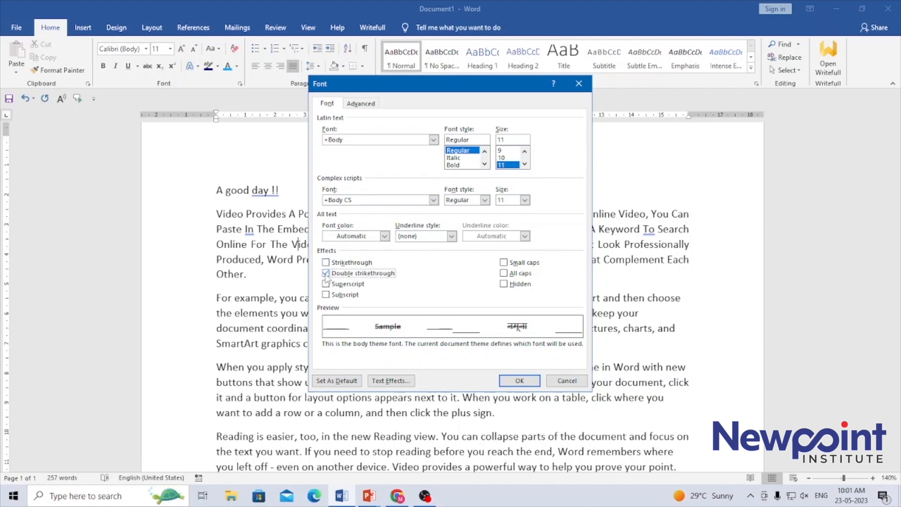
left_click(326, 274)
left_click(326, 285)
left_click(327, 295)
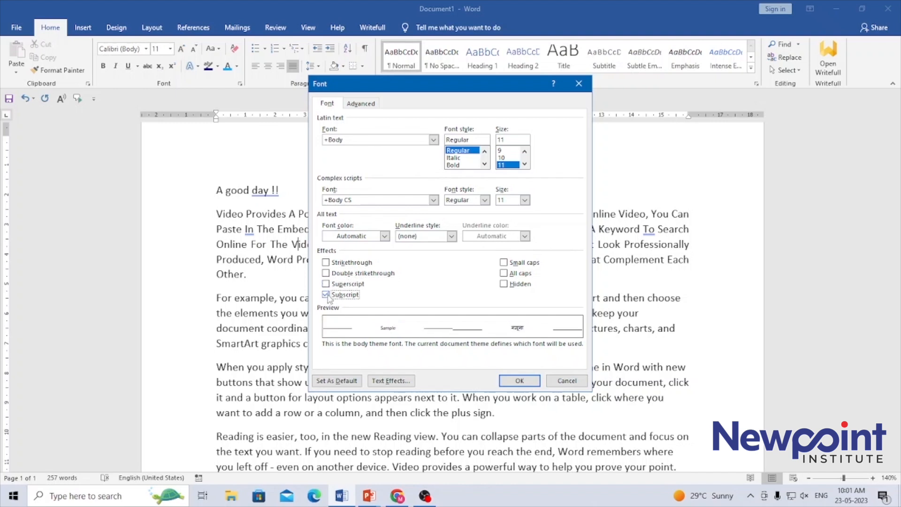
left_click(327, 296)
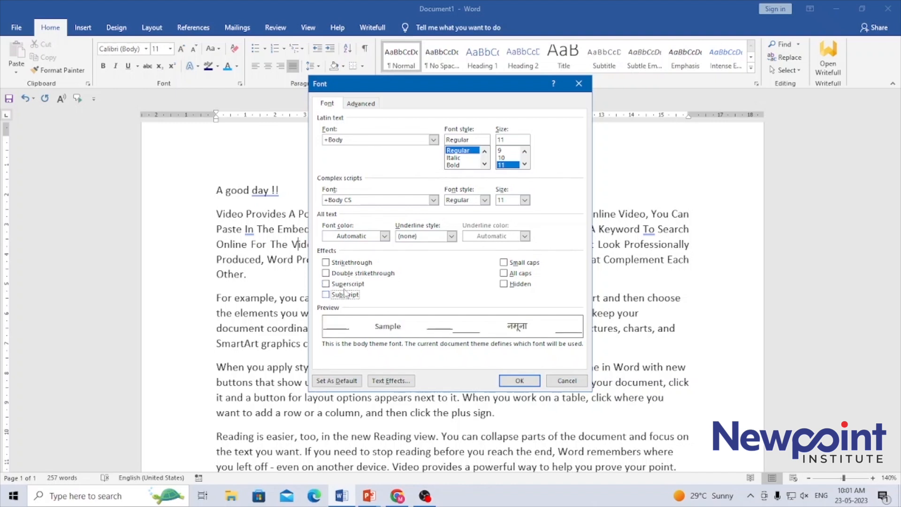
Apply the small caps effect to the word "Video" in the paragraph's third line
left_click(504, 263)
left_click(520, 380)
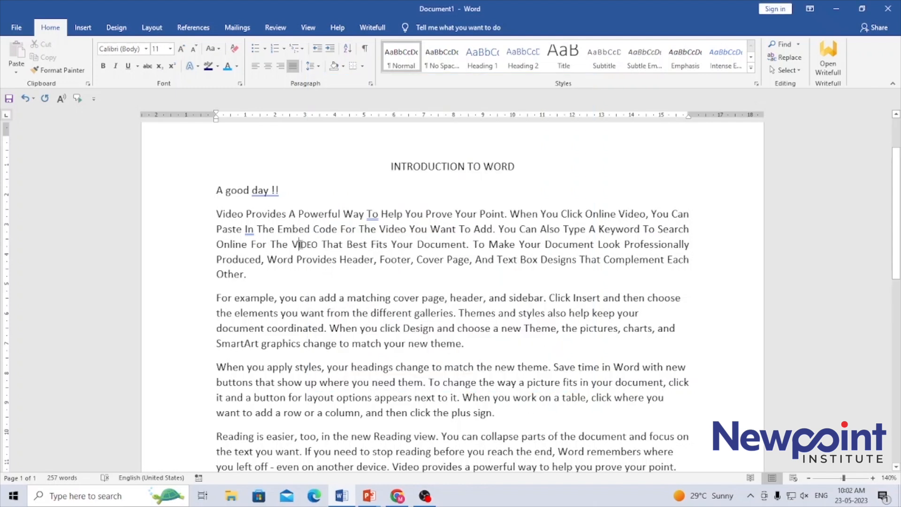
Try the small caps and all caps effects on the whole first body paragraph
triple_click(248, 272)
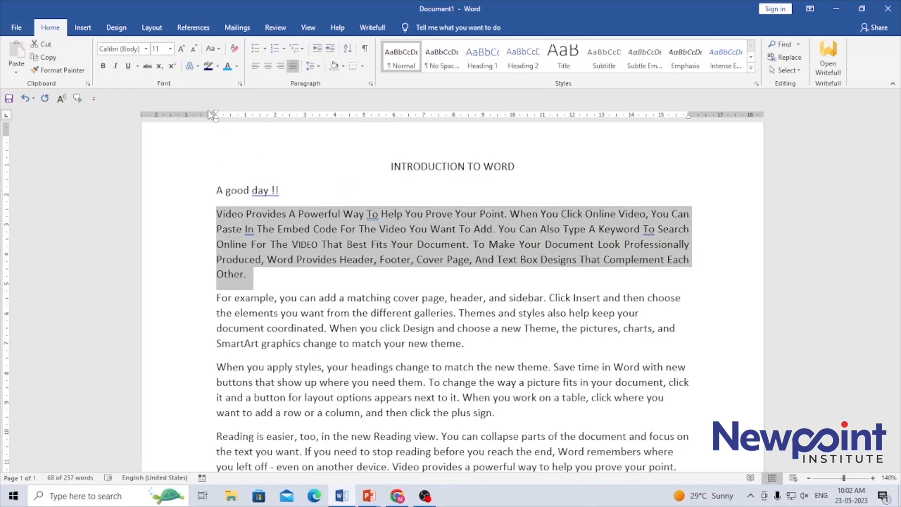
left_click(241, 84)
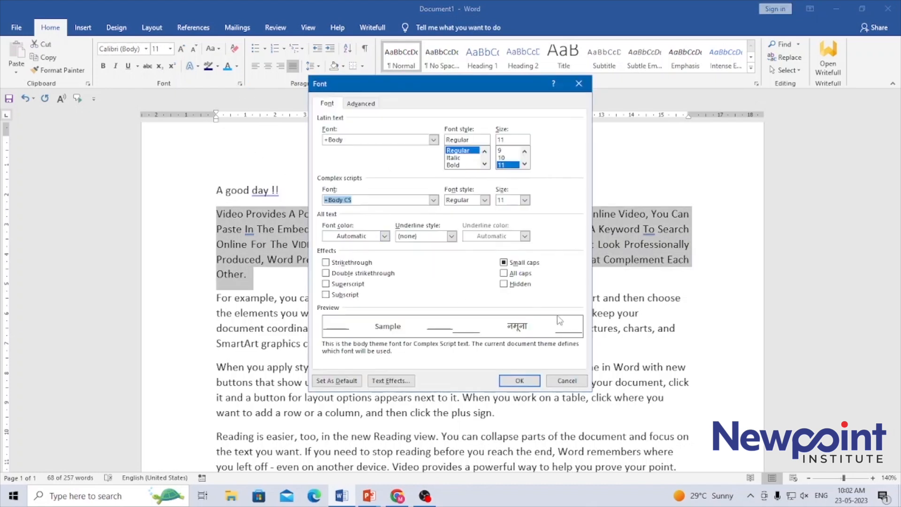
left_click(506, 263)
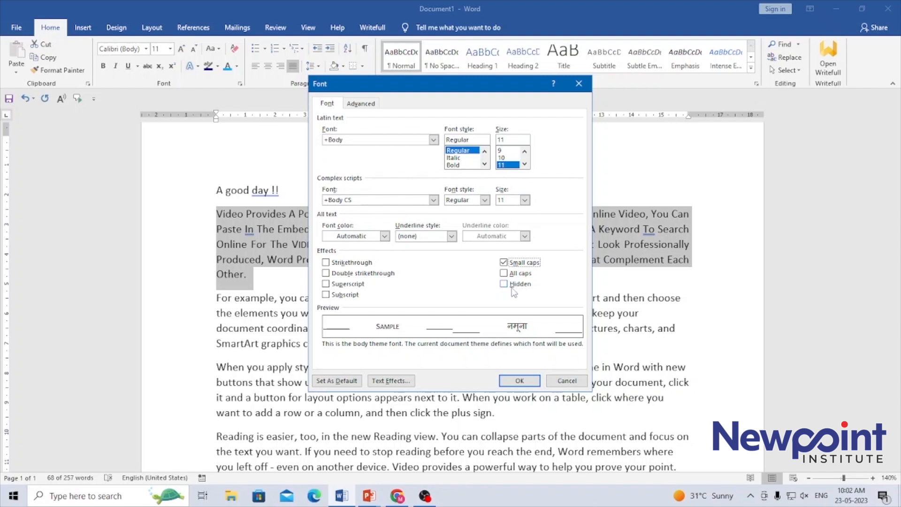
left_click(504, 273)
left_click(505, 263)
left_click(504, 274)
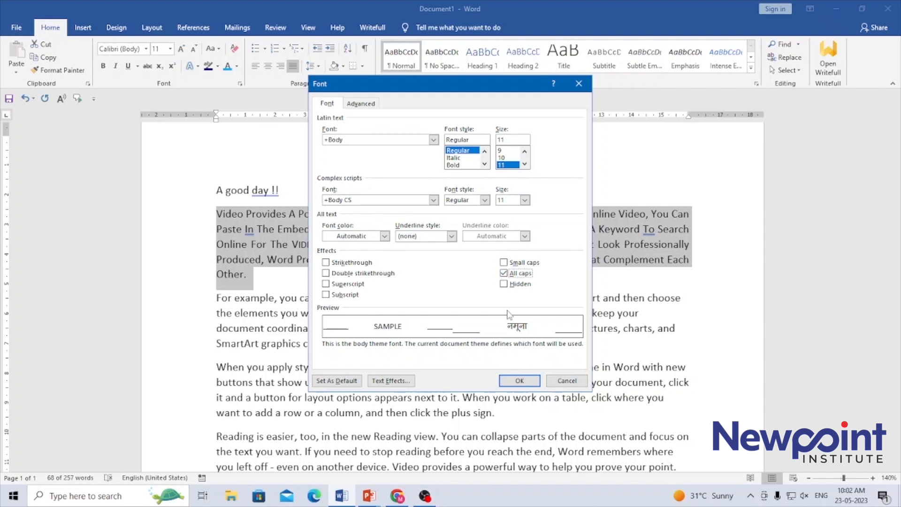
left_click(504, 274)
left_click(505, 262)
left_click(520, 381)
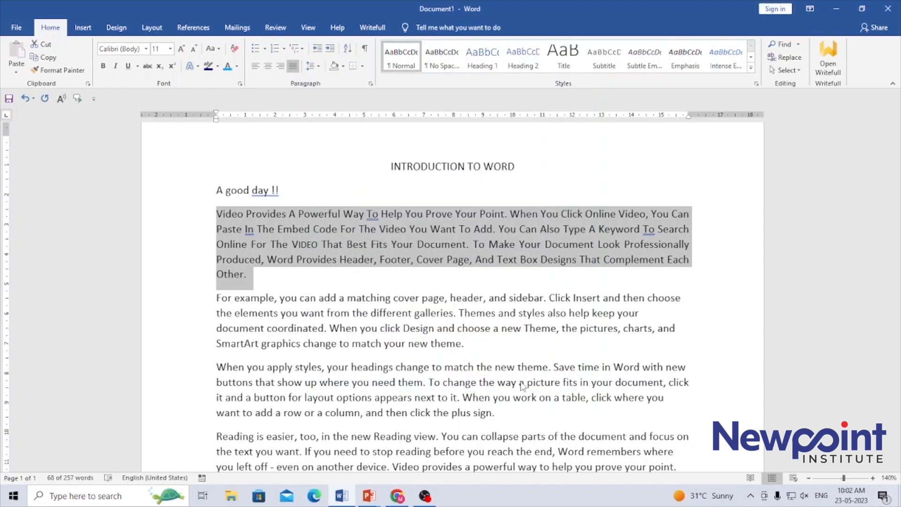
Format the first body paragraph as hidden text, and undo the hiding
key("ctrl+d")
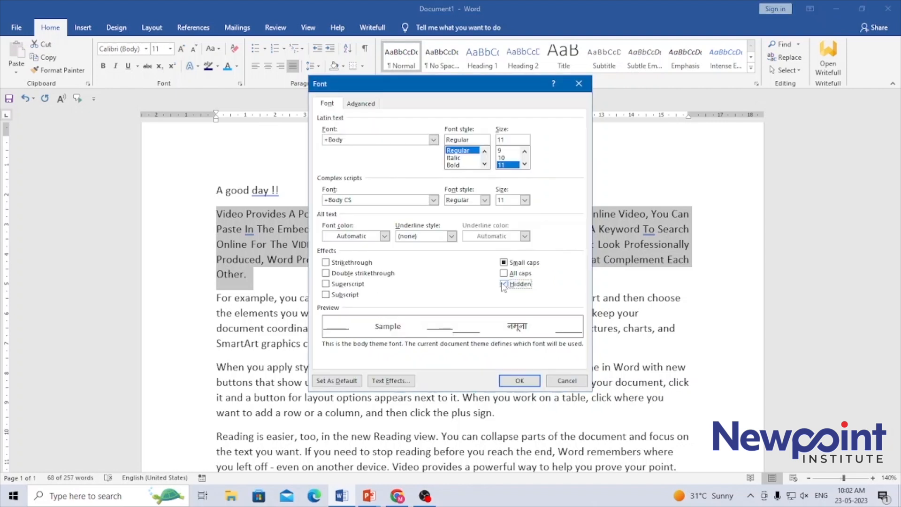
left_click(520, 379)
key("Delete")
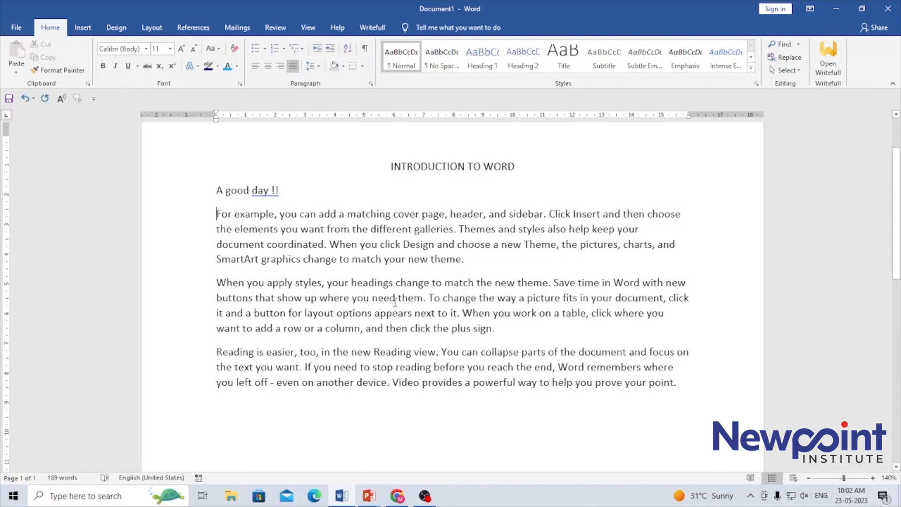
key("ctrl+z")
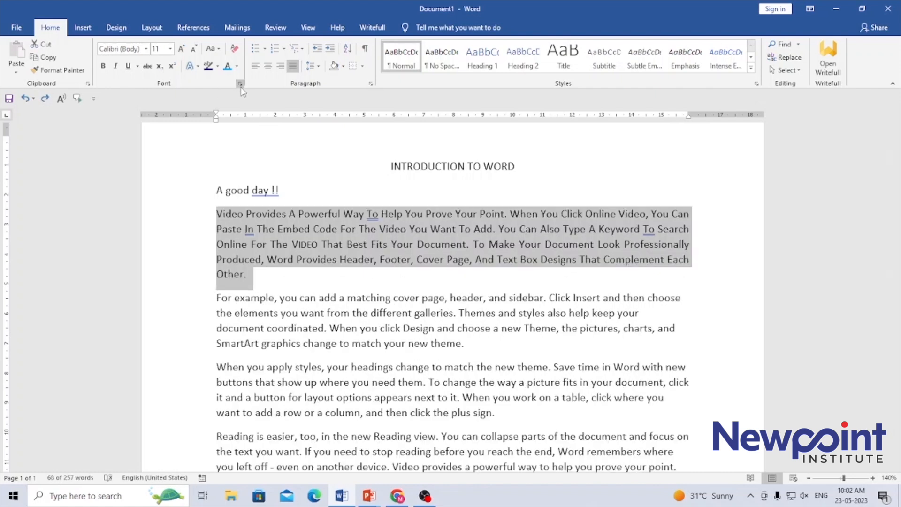
Examine the text fill and text outline options and the advanced character spacing settings for the first body paragraph's font, leaving them unchanged
left_click(240, 84)
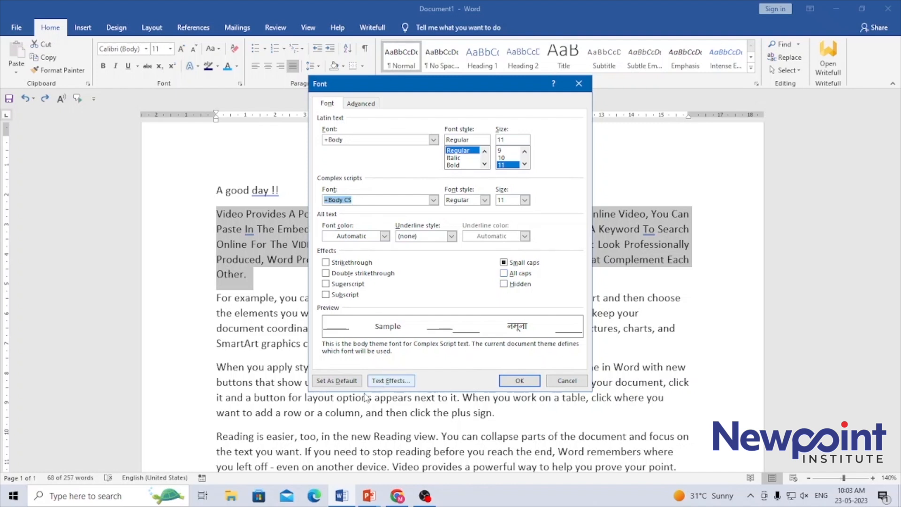
left_click(398, 383)
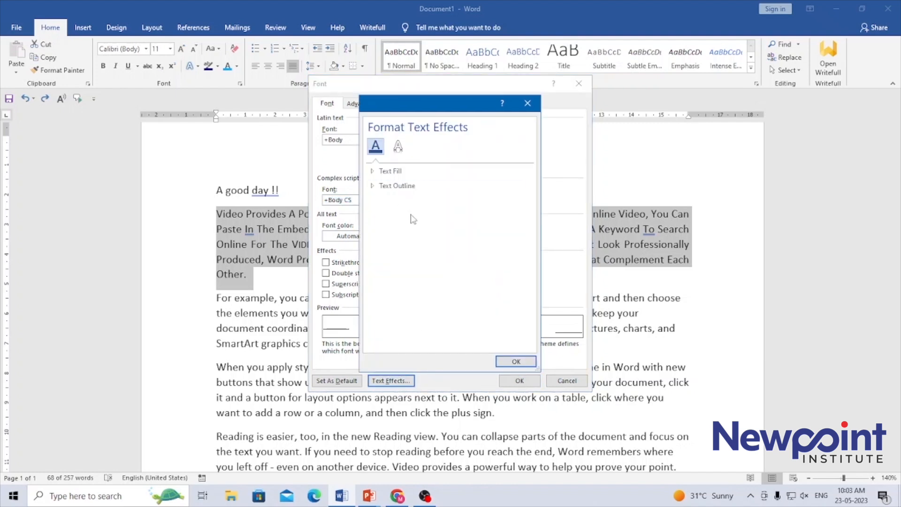
left_click(376, 186)
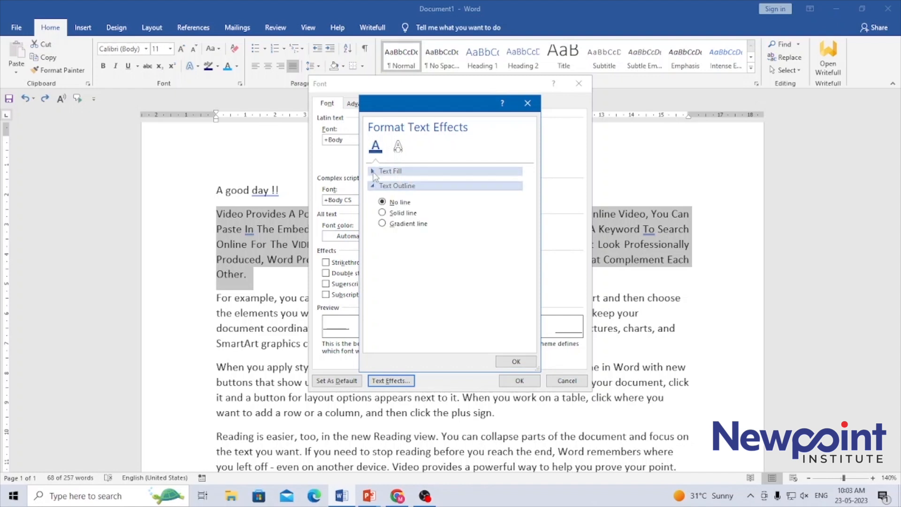
left_click(376, 171)
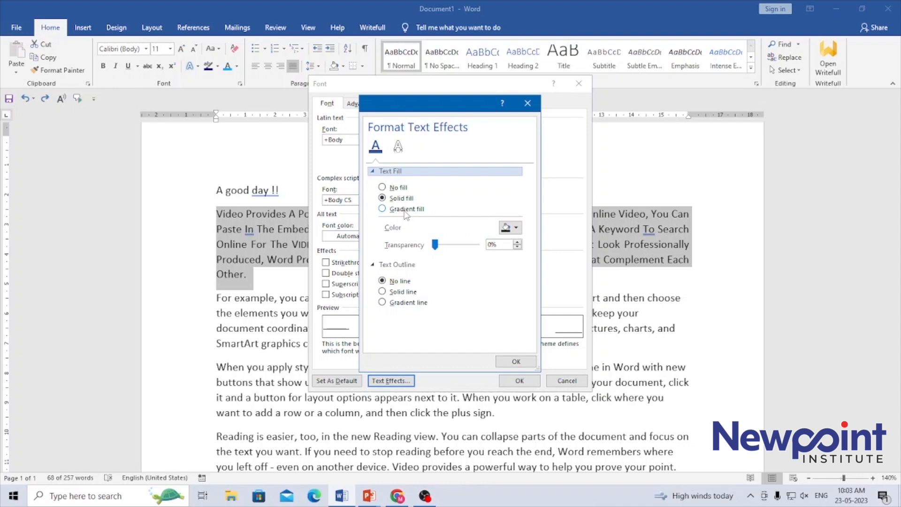
left_click(515, 361)
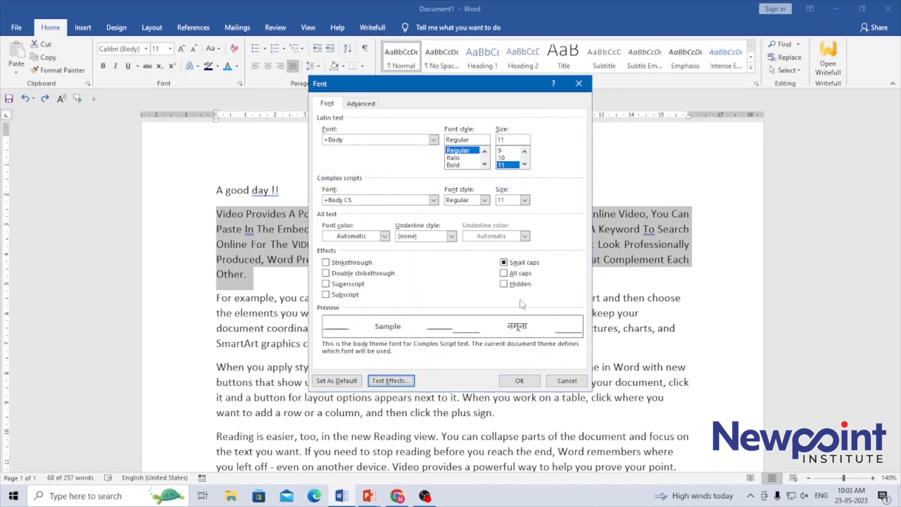
left_click(355, 105)
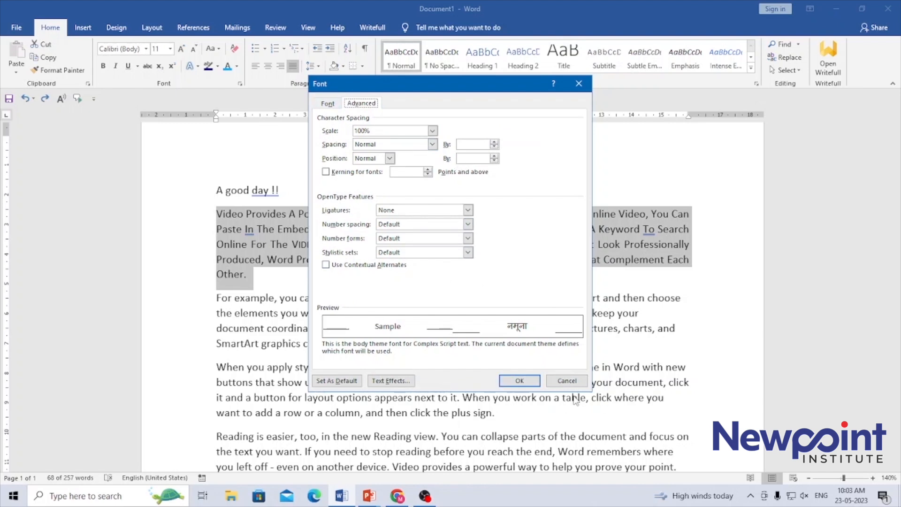
left_click(570, 382)
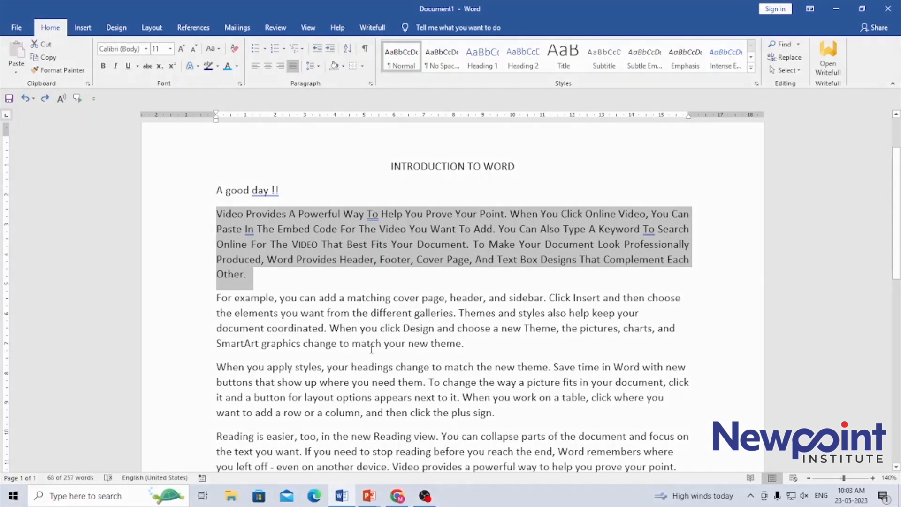
key("ctrl+l")
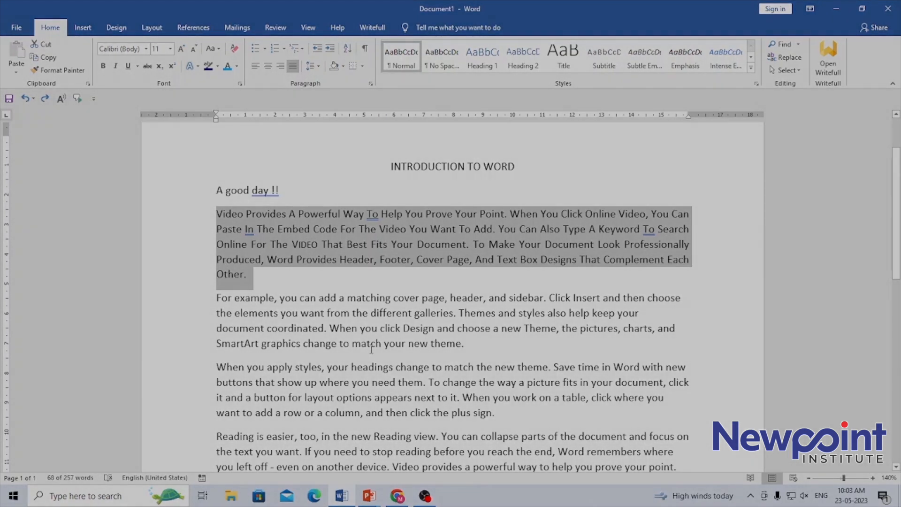